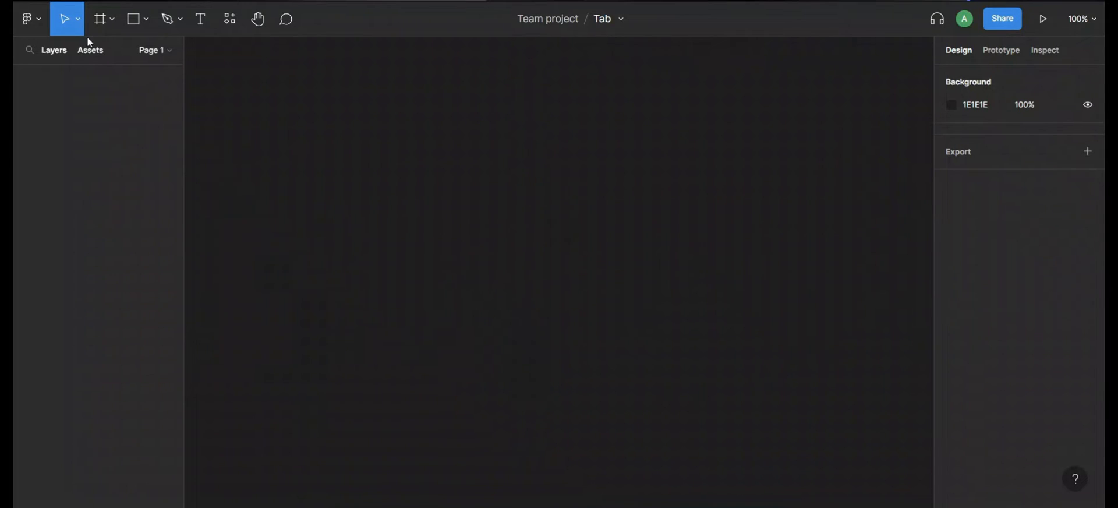
Create an iPhone 11 Pro / X frame and give it a column layout grid.
click(100, 19)
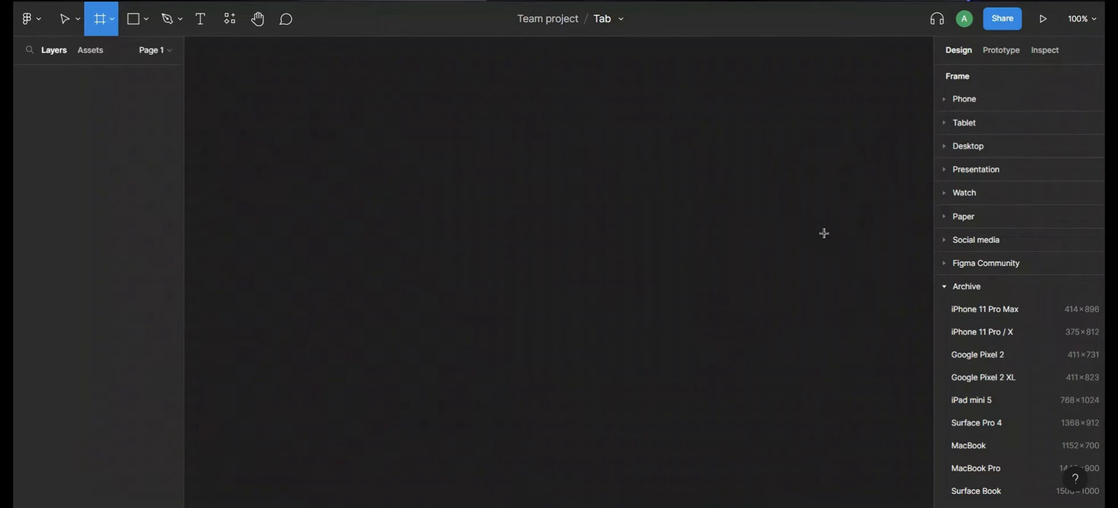
click(977, 332)
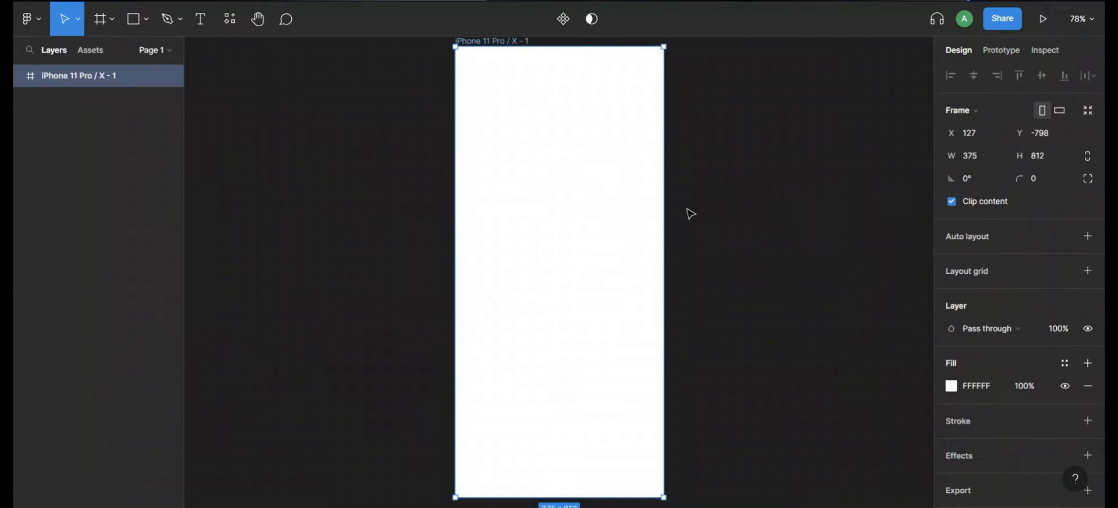
click(1087, 270)
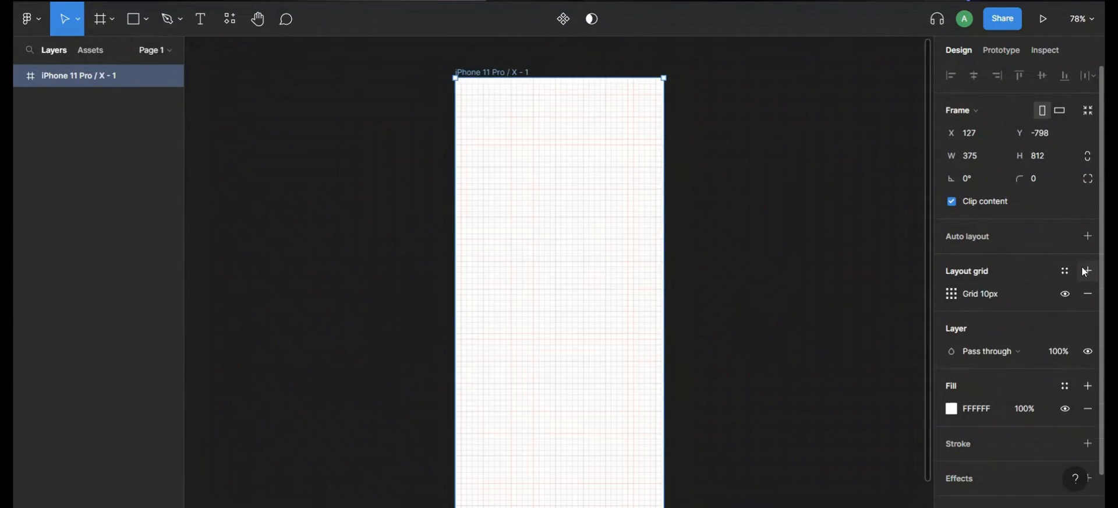
click(952, 294)
click(786, 296)
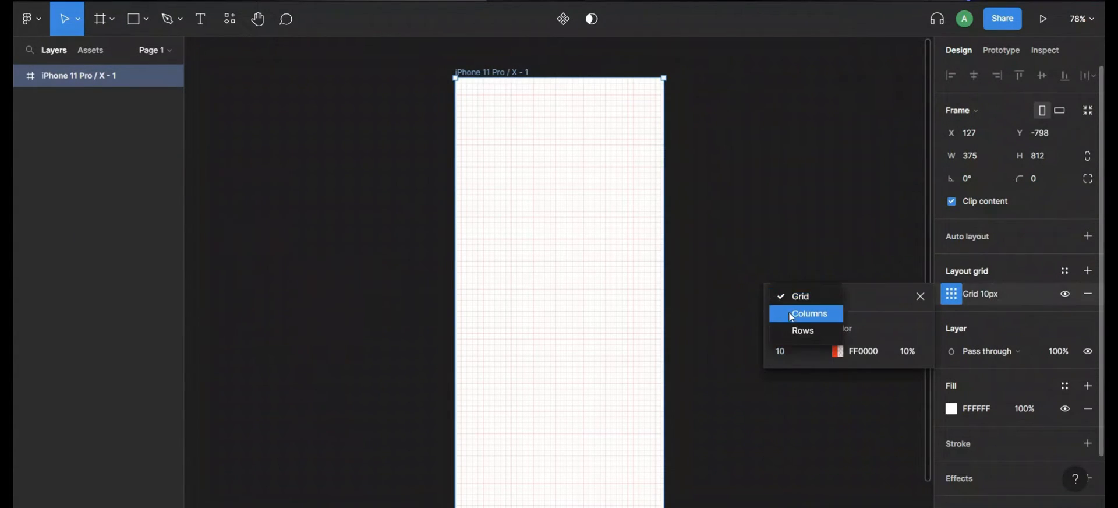
click(789, 314)
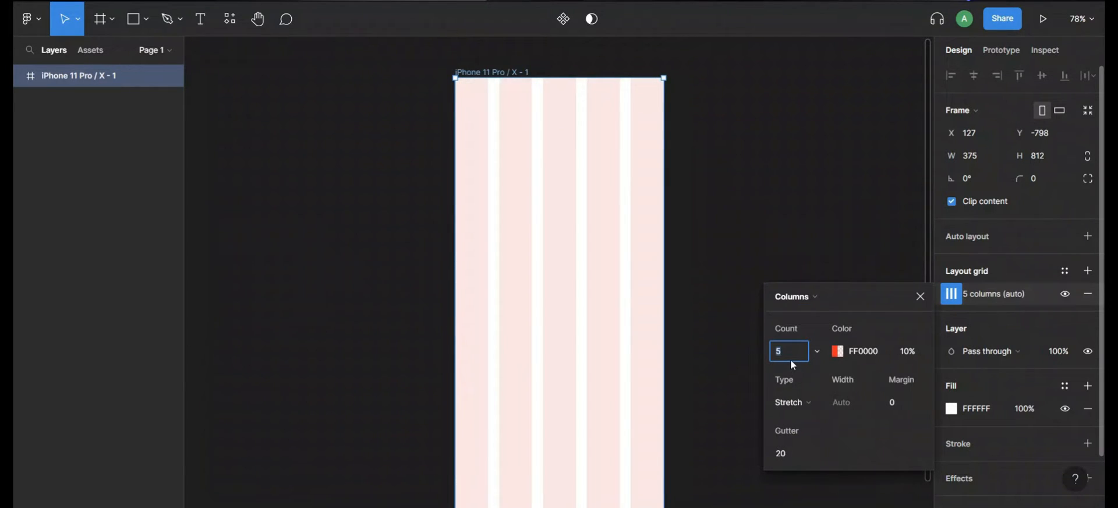
Configure the frame's column grid to a count of 8, a margin of 16 and a gutter of 8.
click(903, 407)
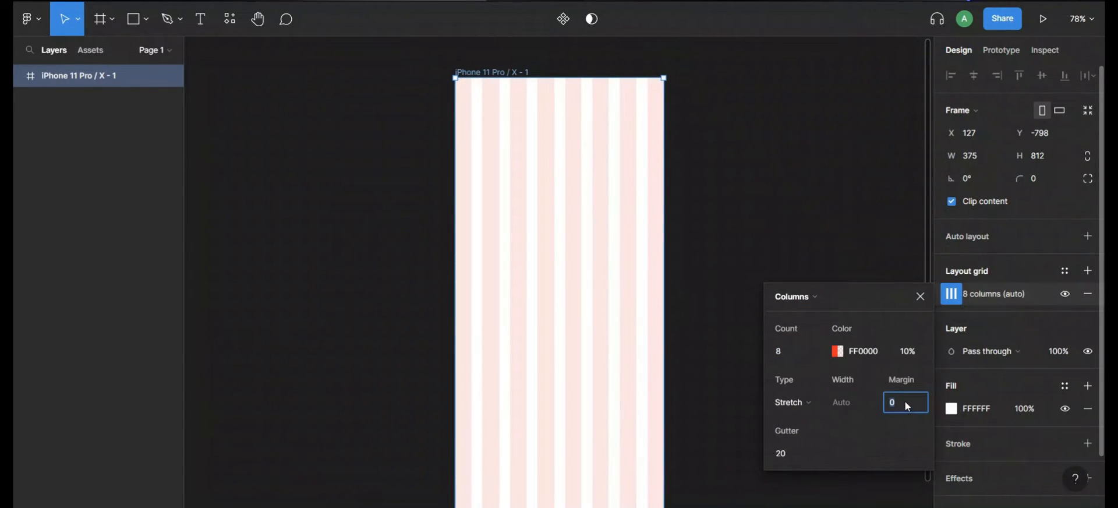
text(16)
click(789, 458)
text(8)
key(Return)
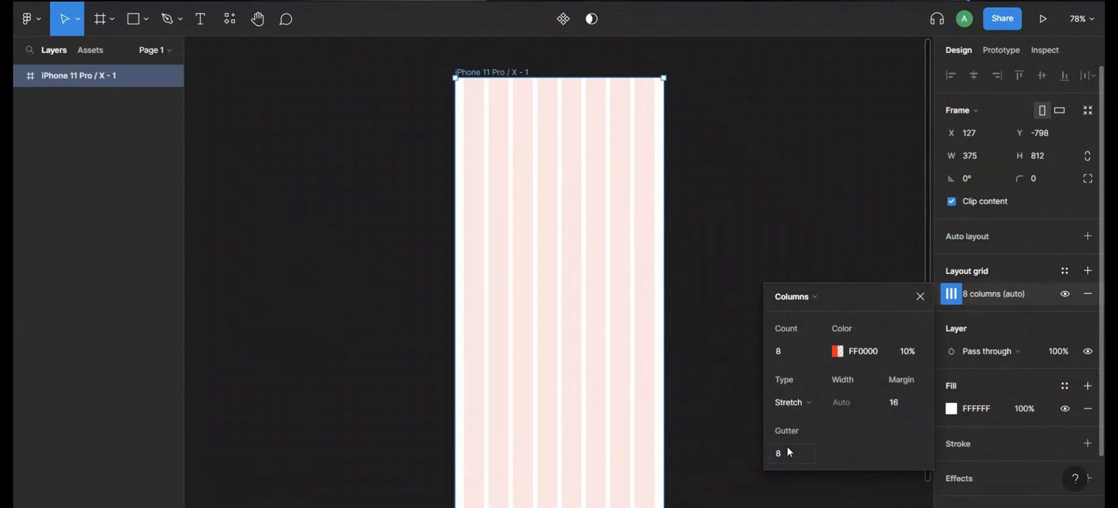
click(921, 296)
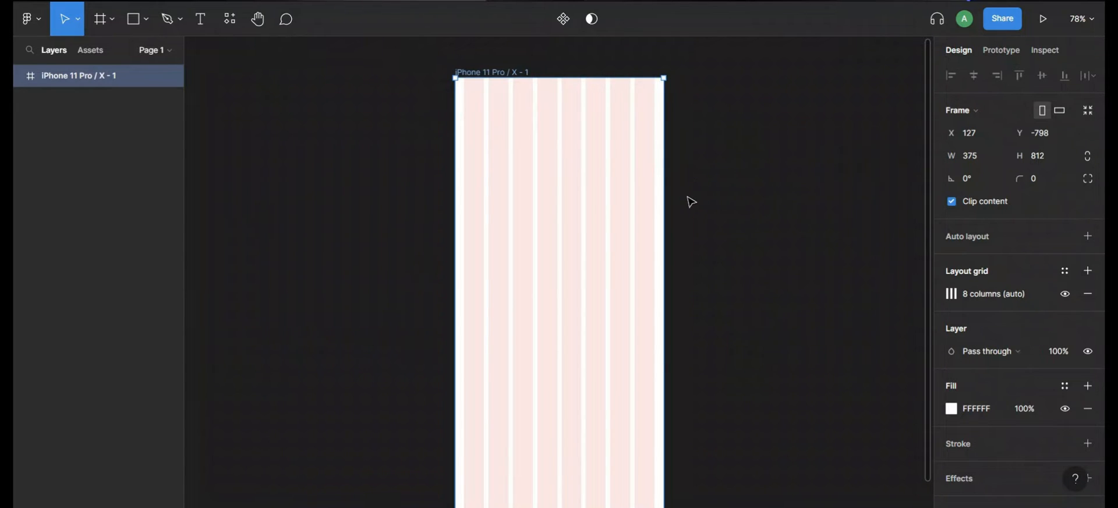
Place a duplicate of the frame, reduced to a height of 50, inside the original frame at its top edge.
key(ctrl+d)
click(1053, 163)
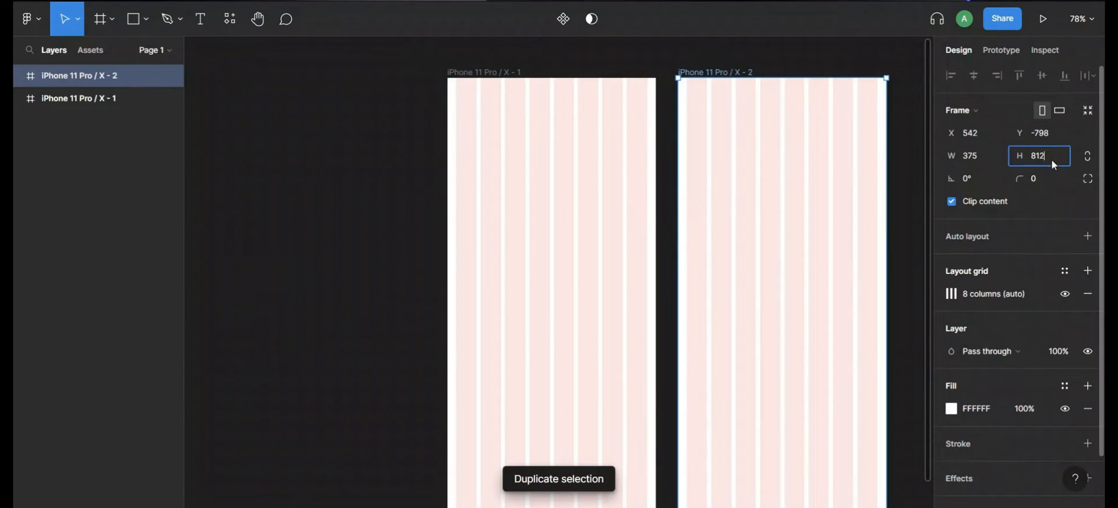
key(Return)
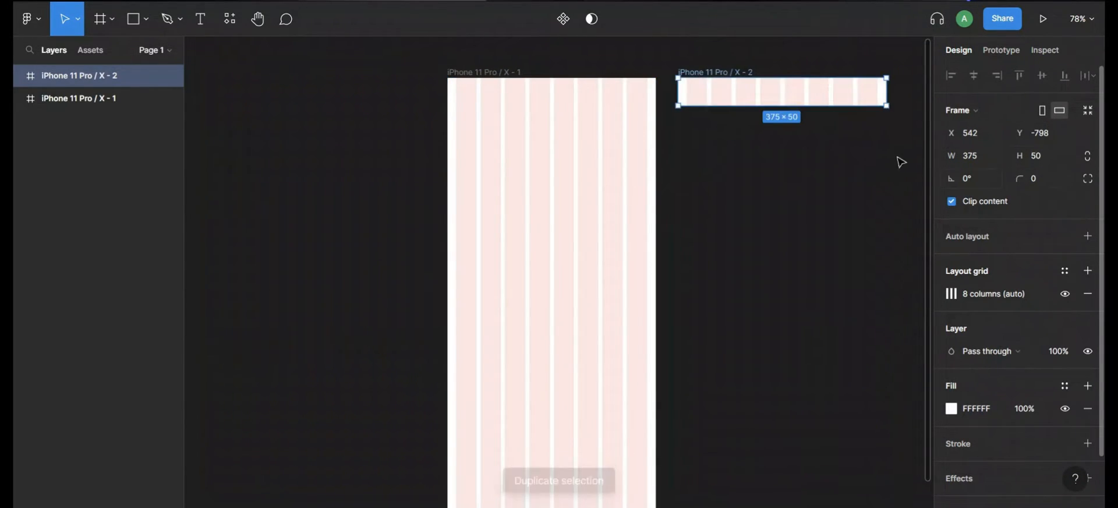
drag(760, 94, 530, 92)
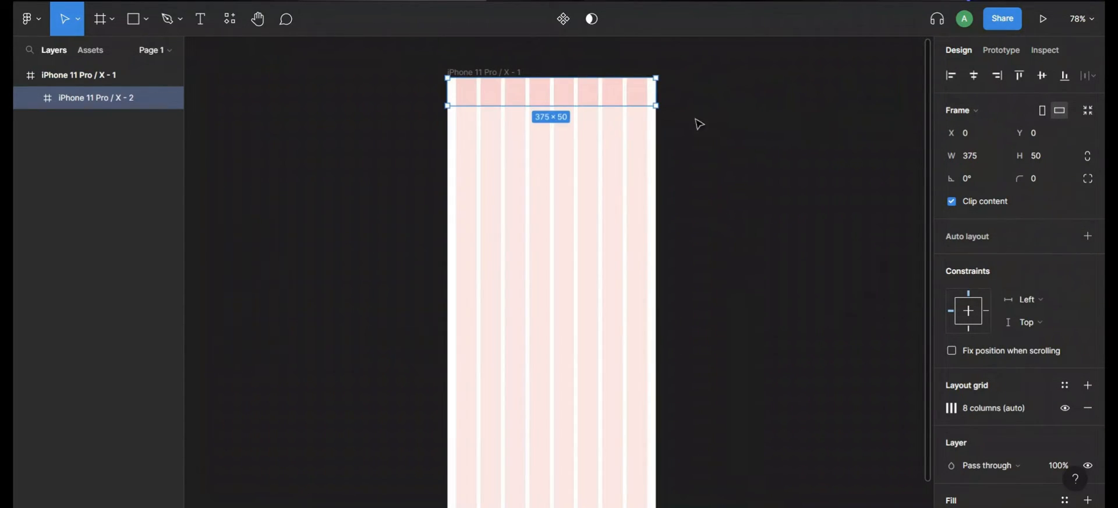
Add the text "Header" to the 50 px high strip and centre it vertically and horizontally.
click(200, 20)
click(528, 90)
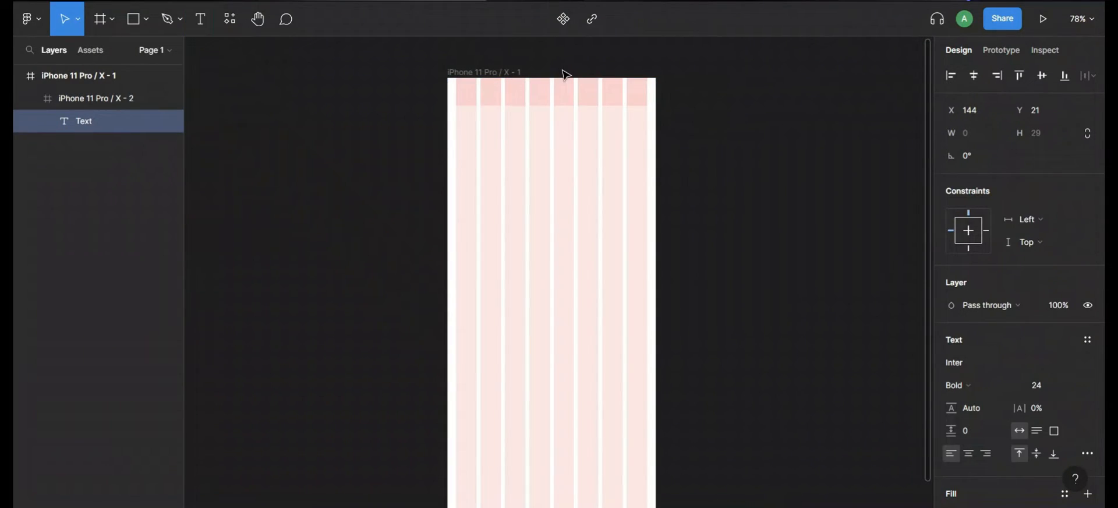
text(Header)
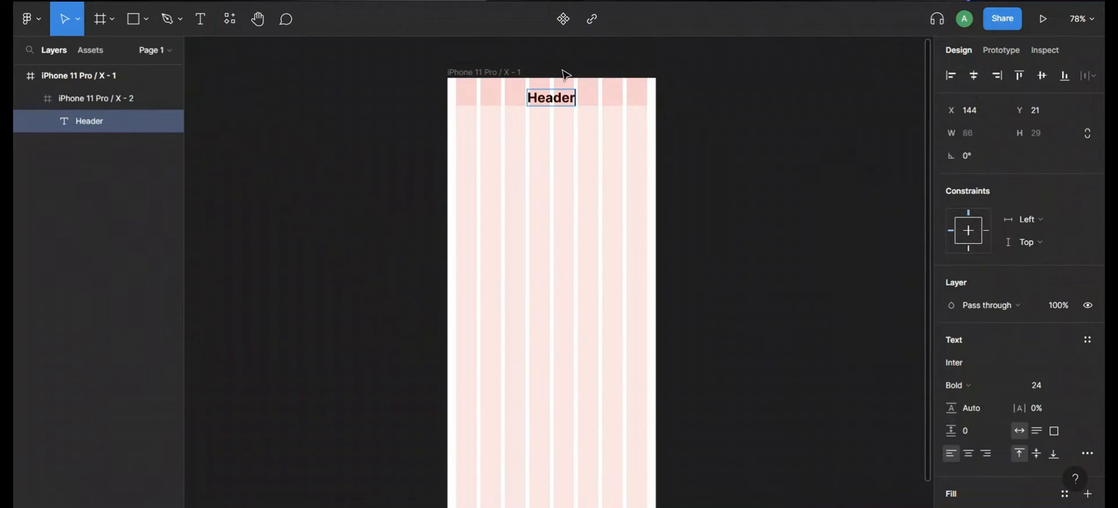
key(Escape)
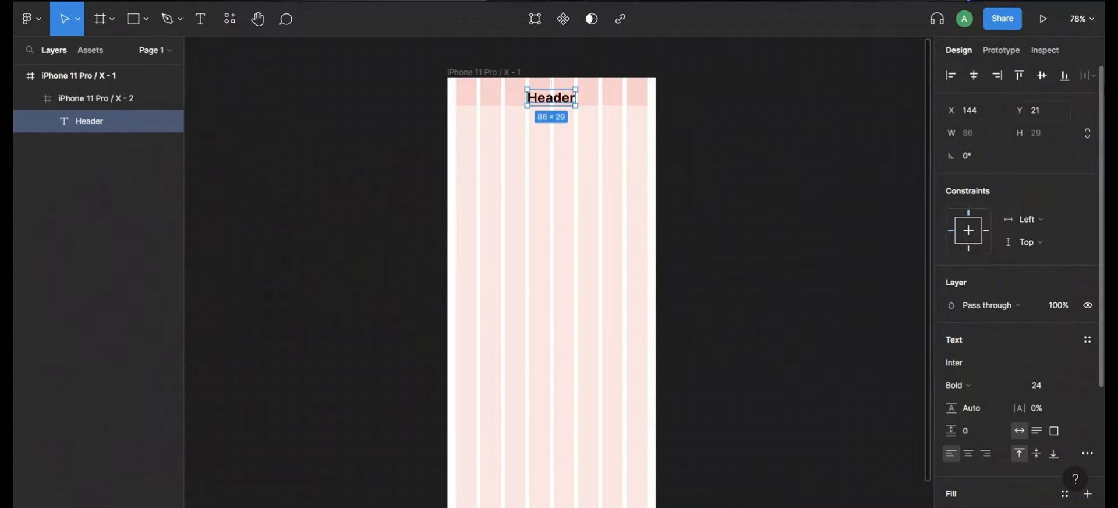
click(1041, 77)
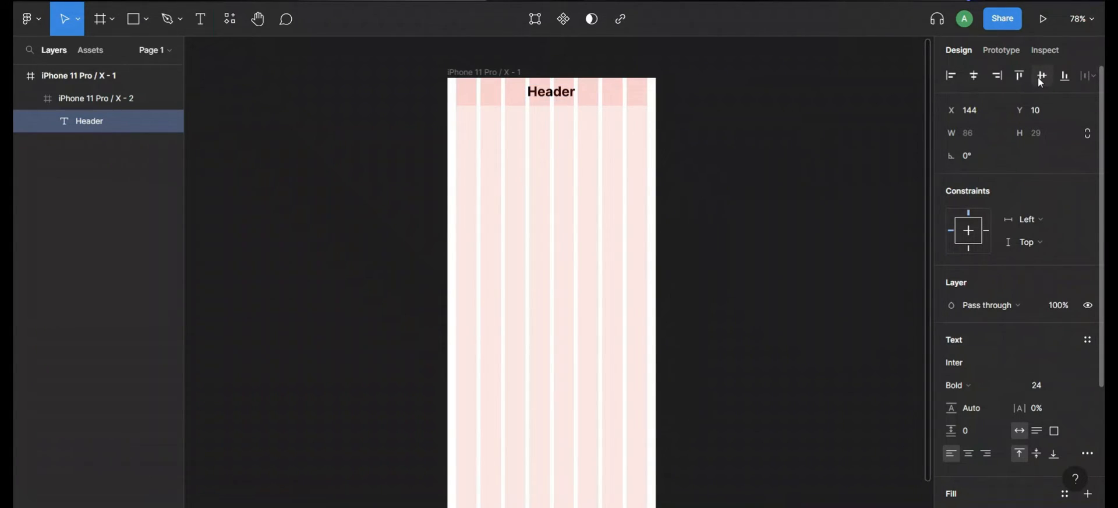
click(974, 75)
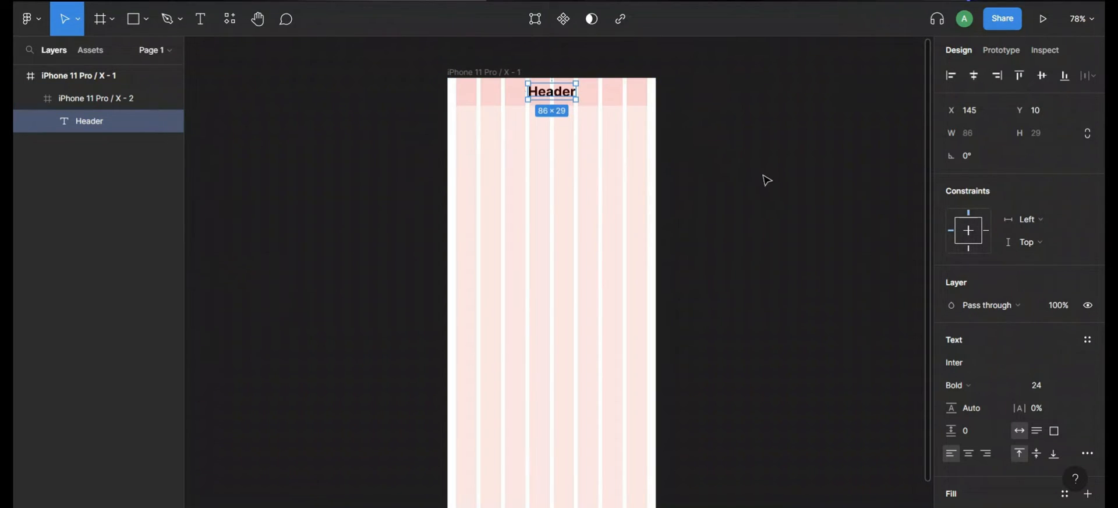
Draw a rectangle of about 168 × 106 below the header at the left margin, with a corner radius of 8.
click(701, 189)
click(134, 20)
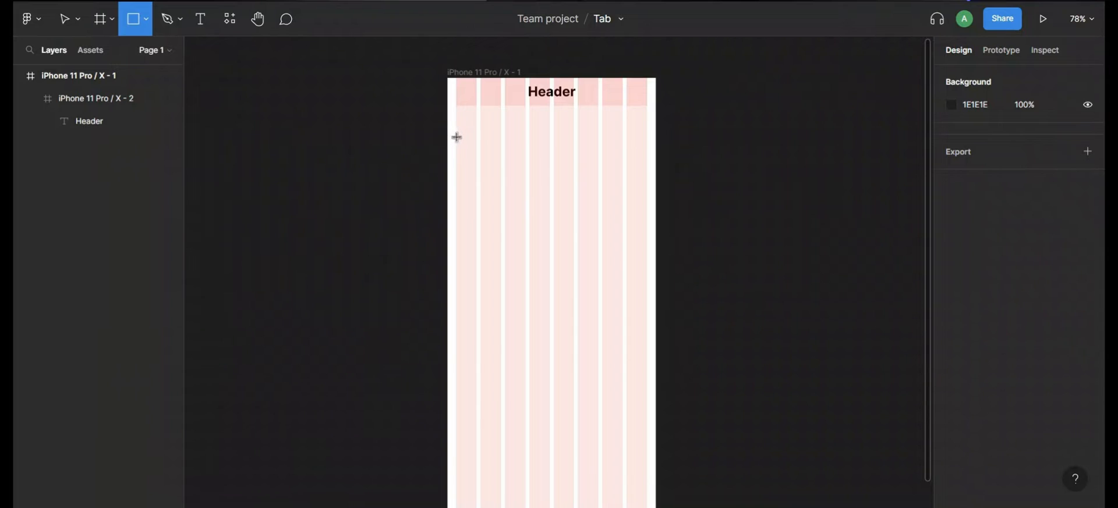
mouse_move(457, 137)
mouse_down()
mouse_move(526, 195)
mouse_move(552, 197)
mouse_up()
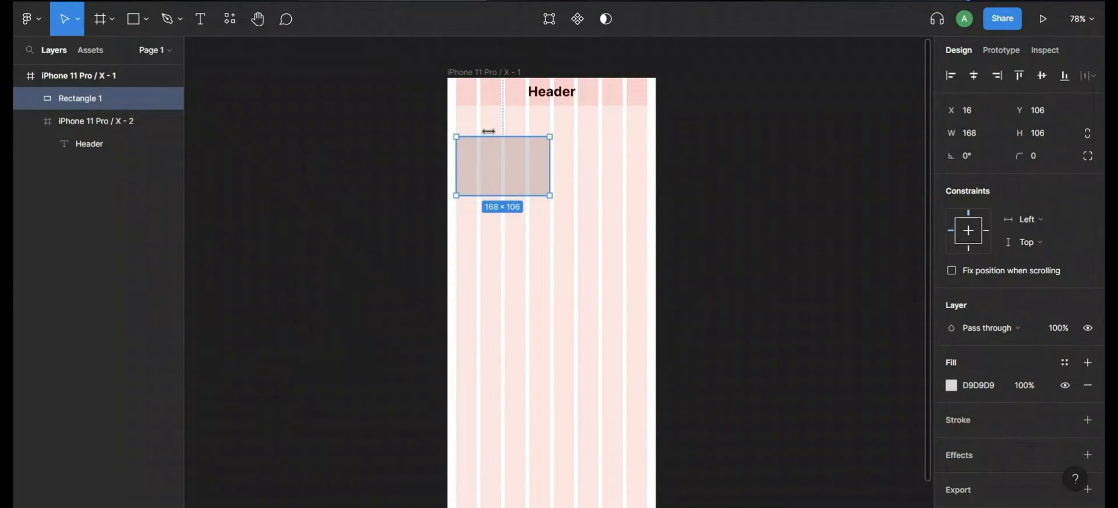
click(1051, 160)
text(8)
key(Return)
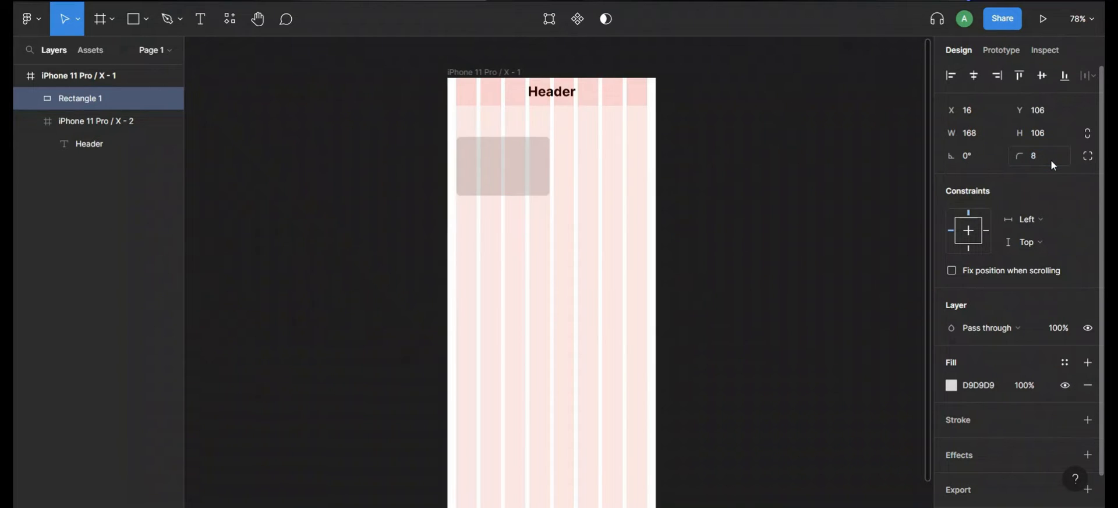
Move the rounded rectangle down along the left margin to about Y 253.
click(599, 219)
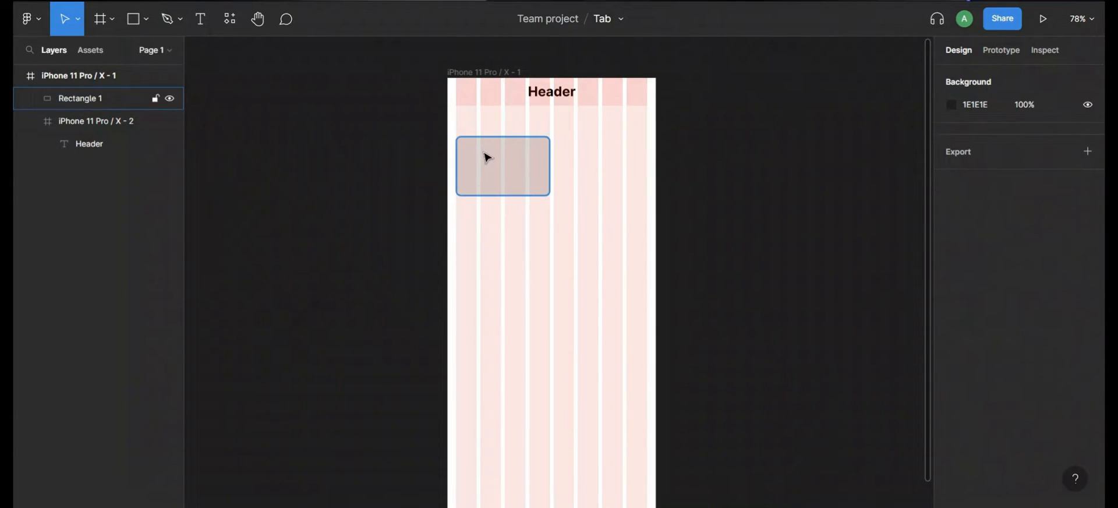
click(502, 168)
drag(502, 168, 492, 254)
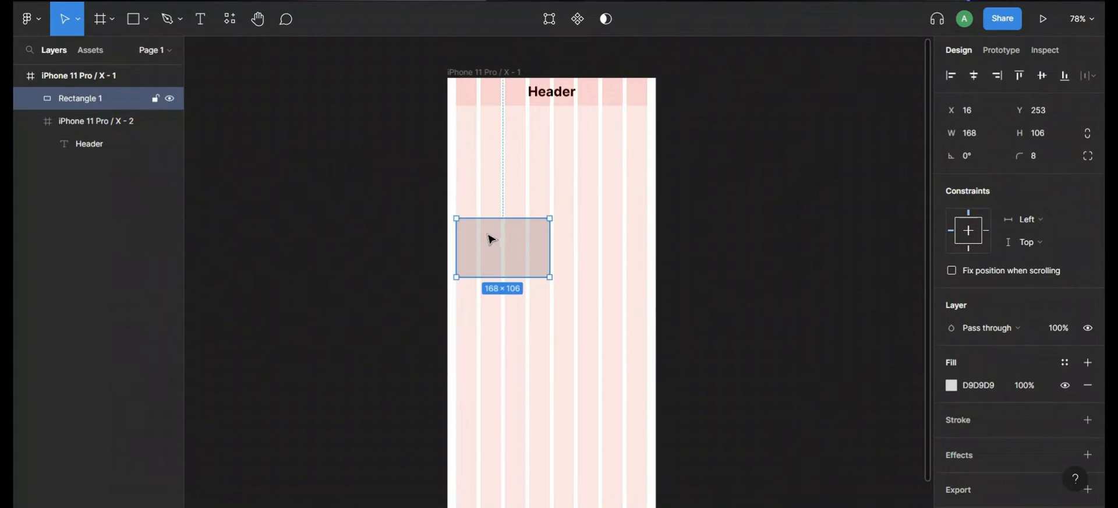
Add the text "Order Again" in Inter Medium 18 between the header and the rectangle, near the frame's left margin.
click(199, 19)
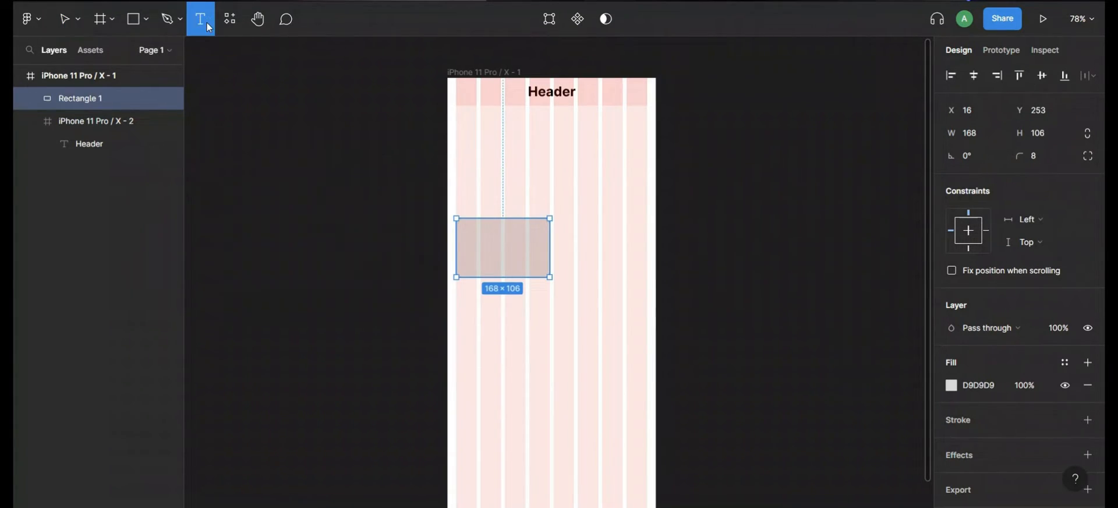
click(457, 151)
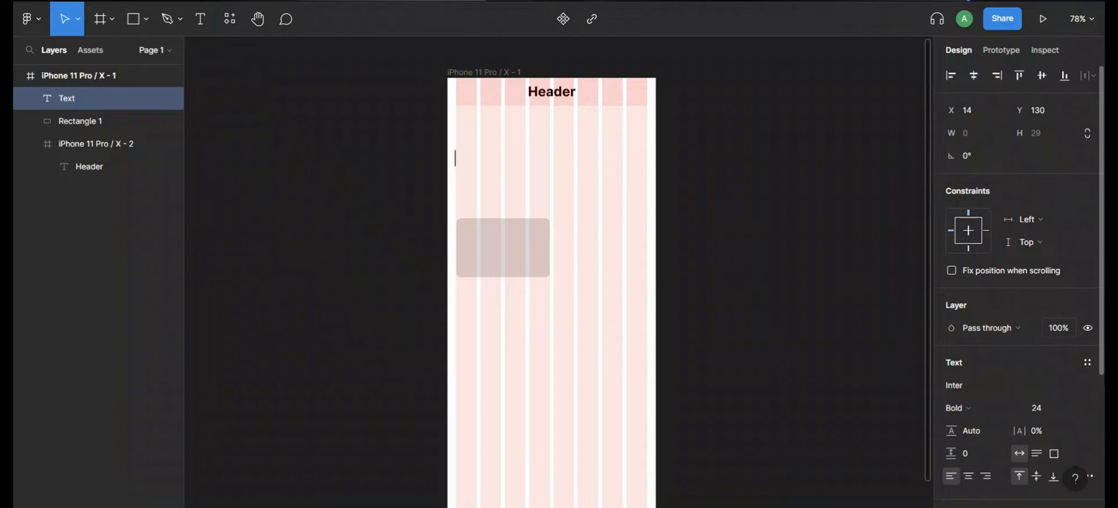
click(1035, 409)
click(974, 406)
click(1000, 228)
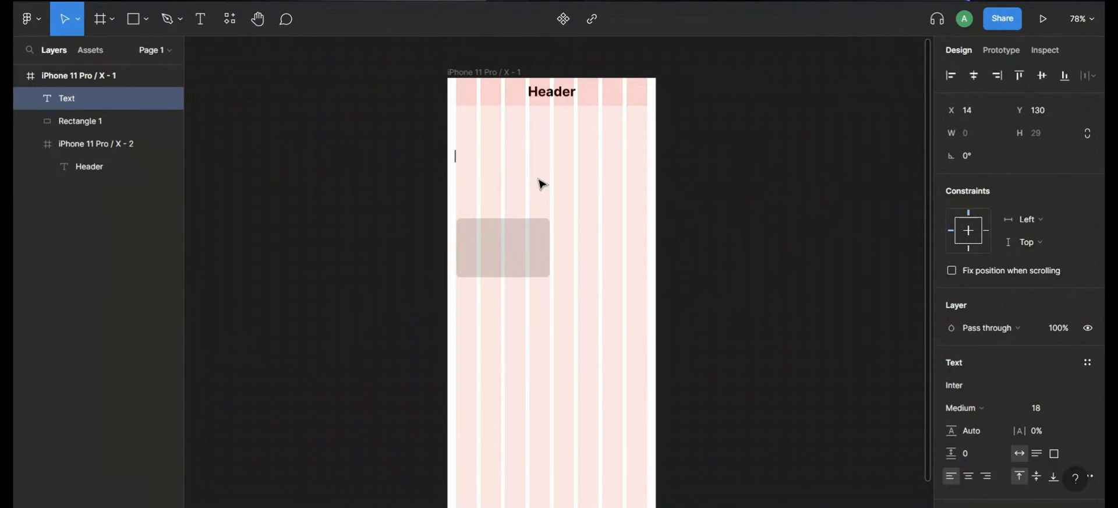
text(Oredr)
key(BackSpace)
text(der)
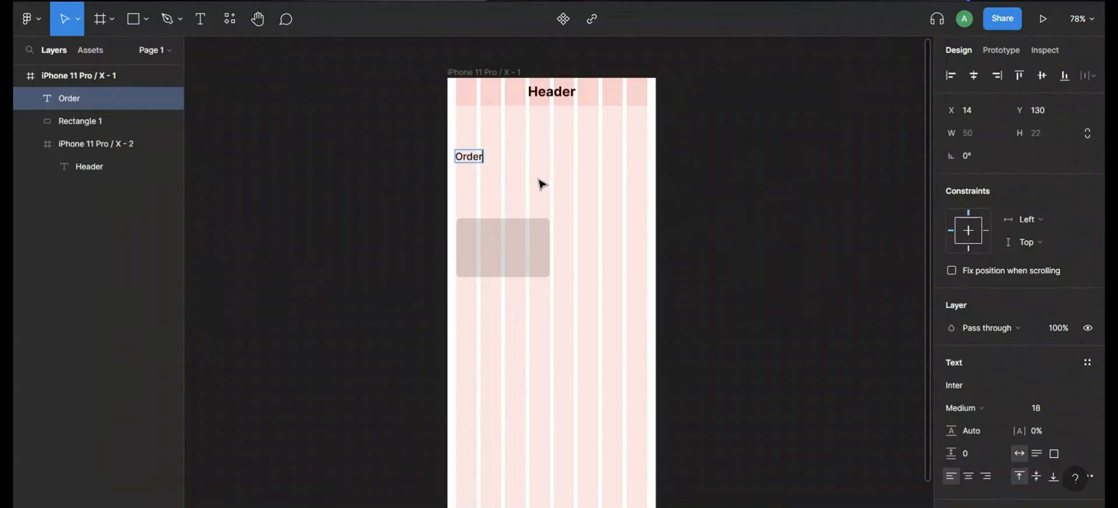
text( Again)
key(Escape)
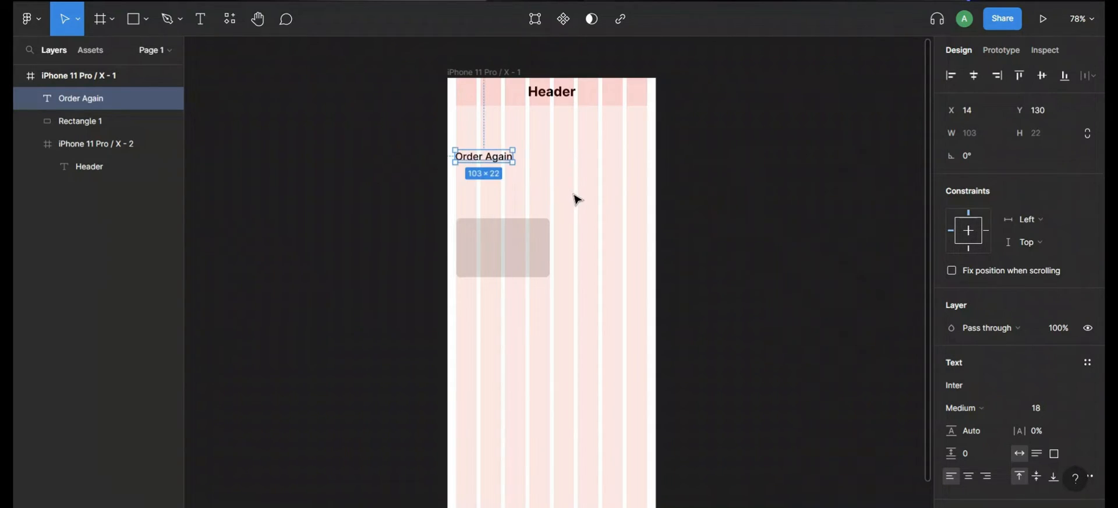
Duplicate the "Order Again" text, place the copy beside it at about X 140, and change its wording to "Favorites".
key(ctrl+d)
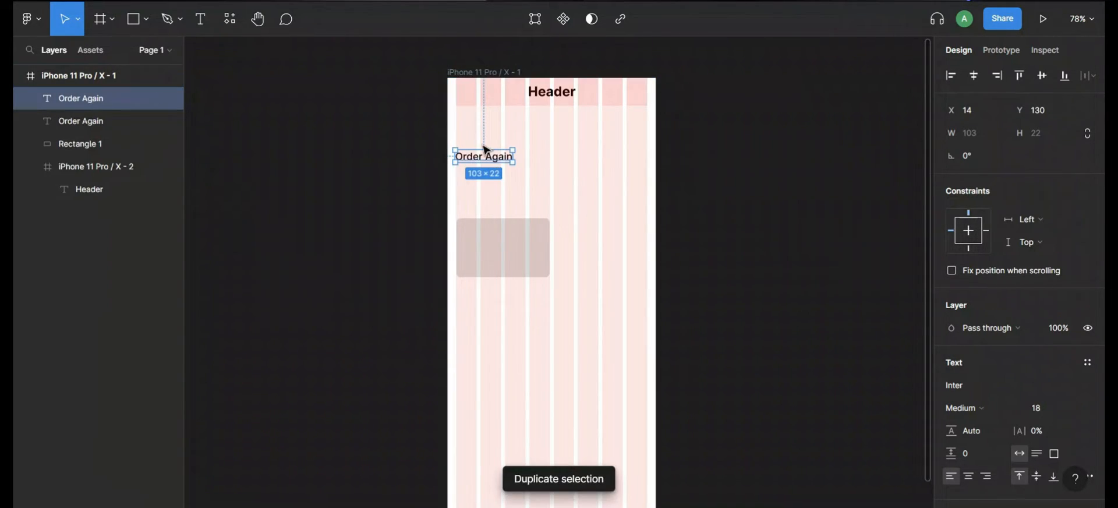
drag(490, 163, 552, 163)
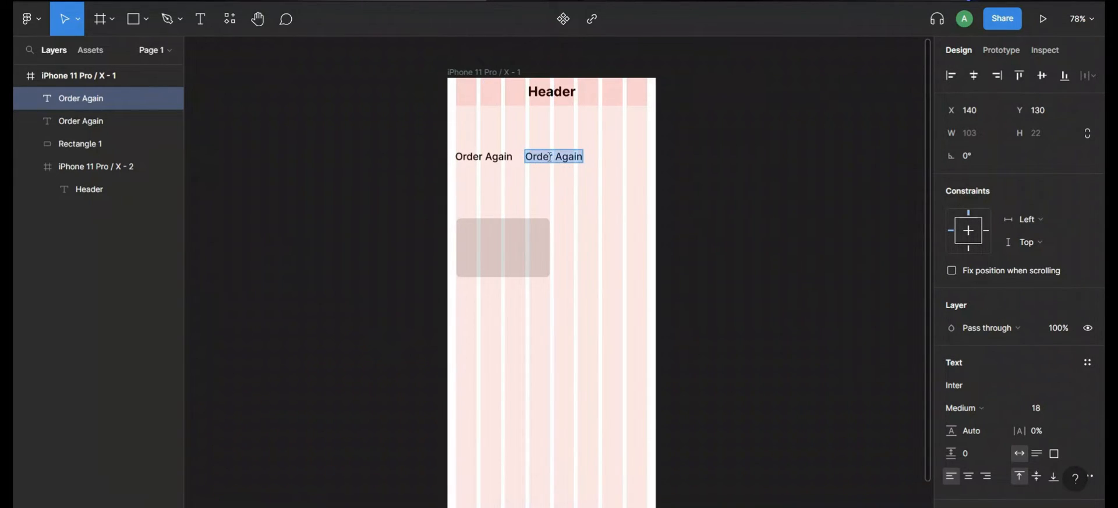
text(Favo)
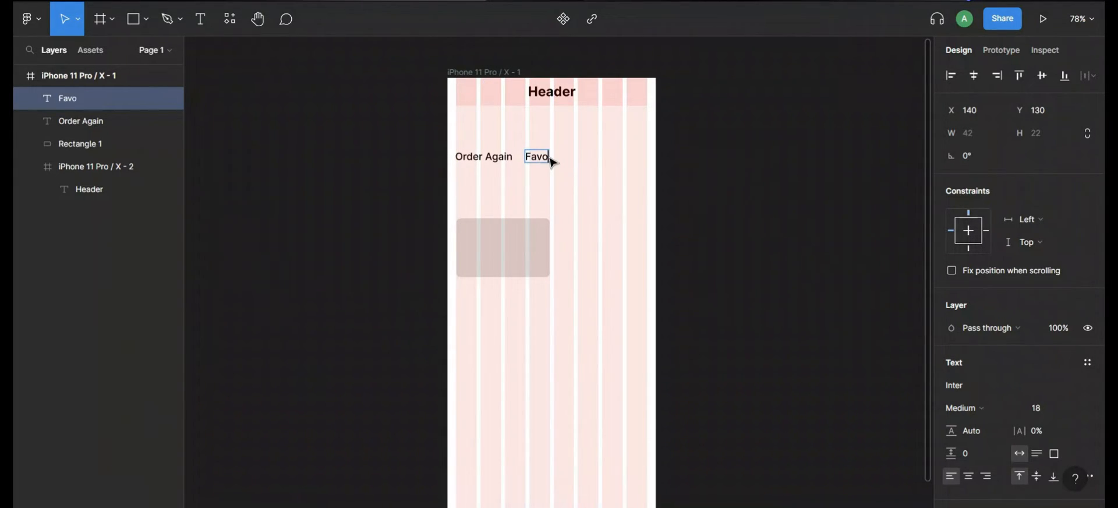
text(rites)
key(Escape)
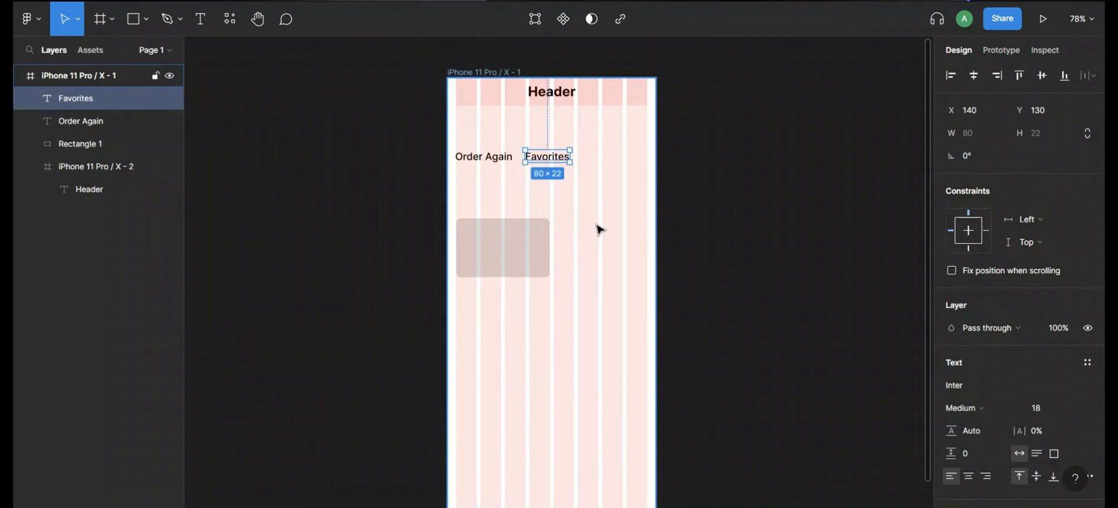
Duplicate the "Favorites" text, place the copy to its right at about X 231, and change its wording to "Menu".
key(ctrl+d)
drag(549, 157, 597, 163)
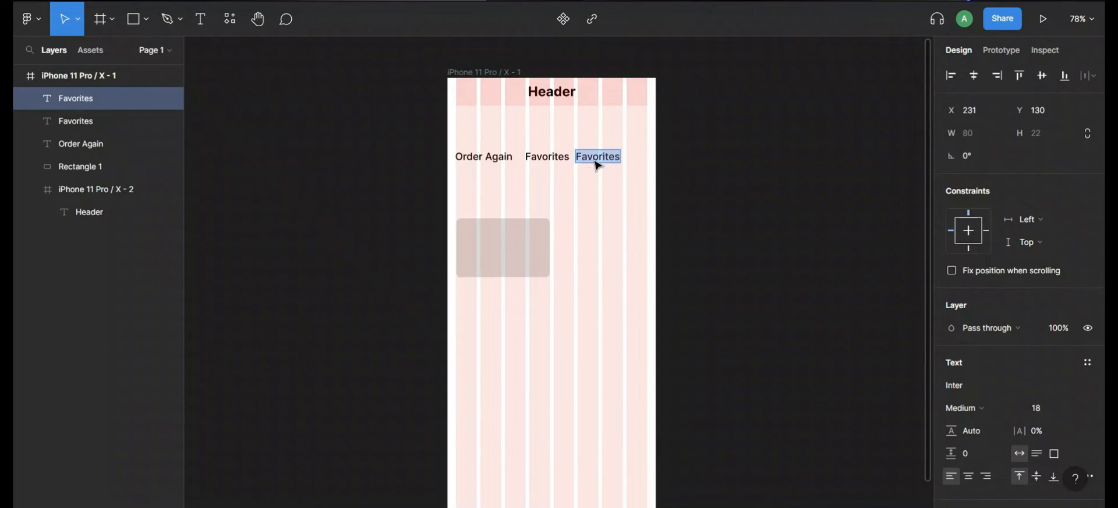
text(Menu)
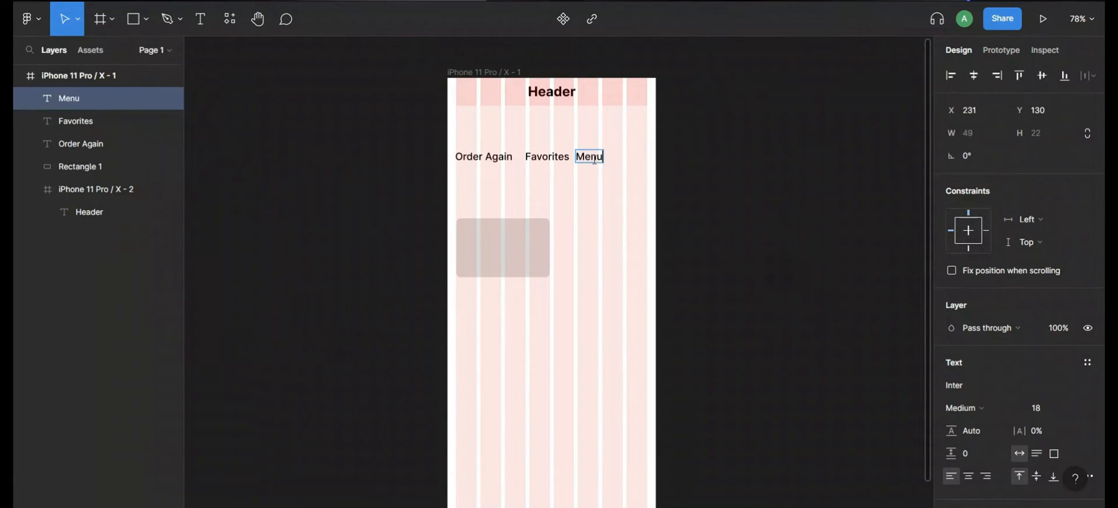
key(Escape)
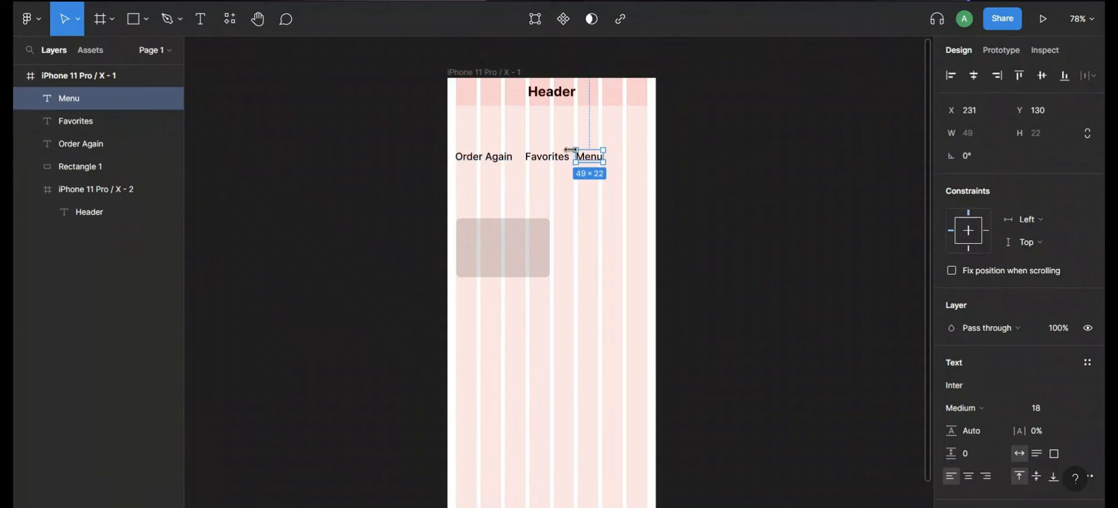
Wrap the "Order Again" text in an auto layout frame.
click(485, 160)
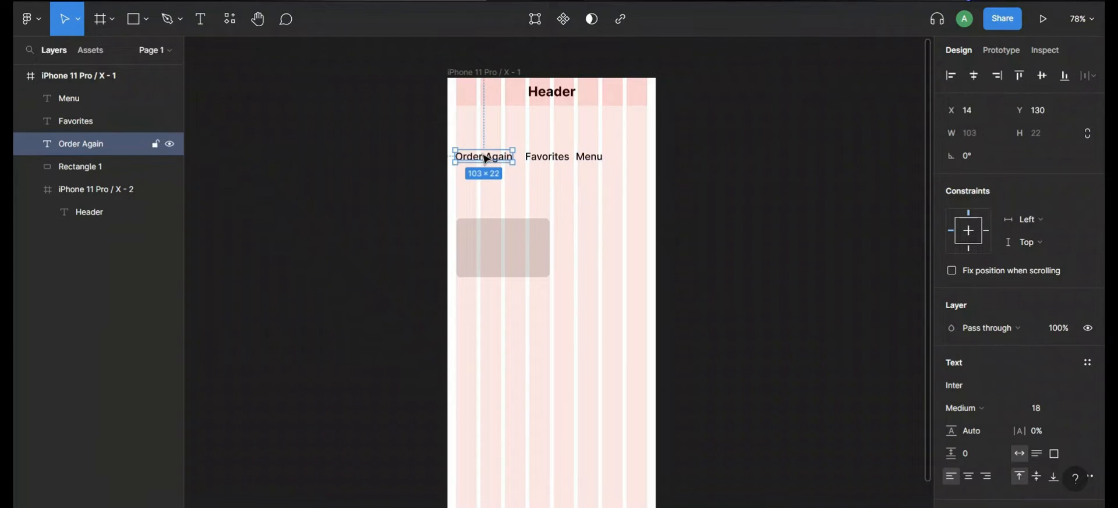
key(shift+a)
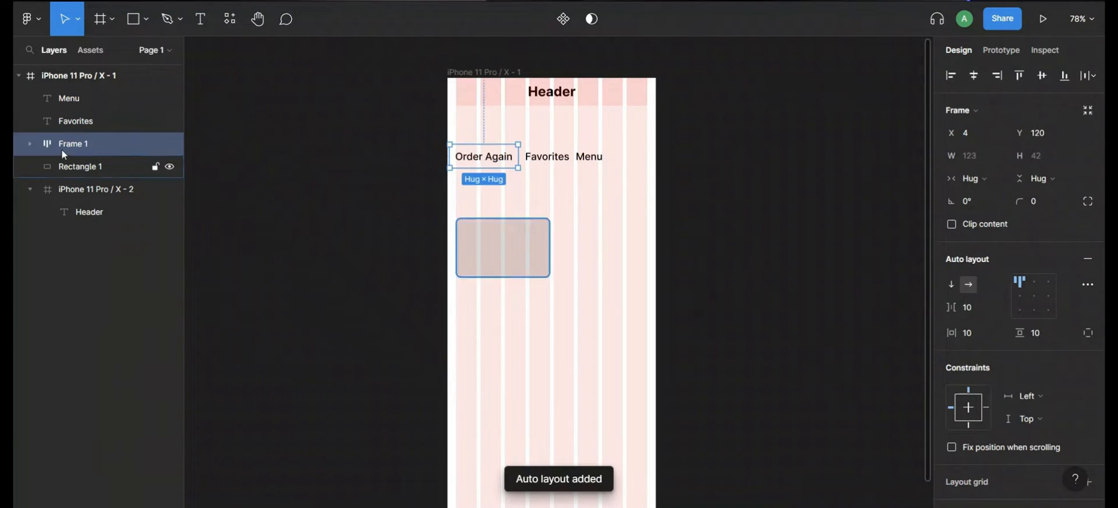
Rename the "Order Again" auto layout frame as Order with centred contents, and move it to X 16, Y 110.
double_click(69, 145)
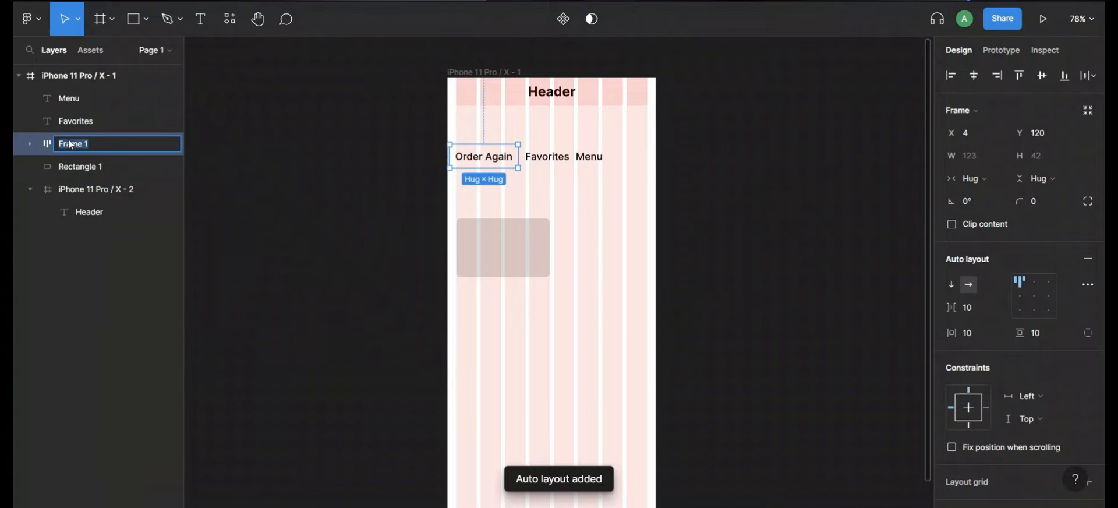
text(Order)
key(Return)
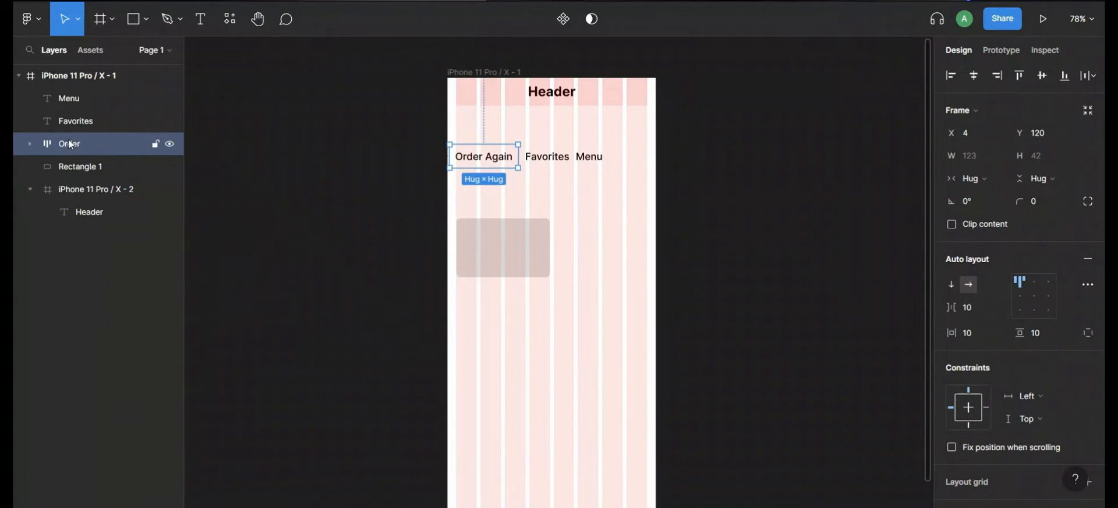
click(1040, 295)
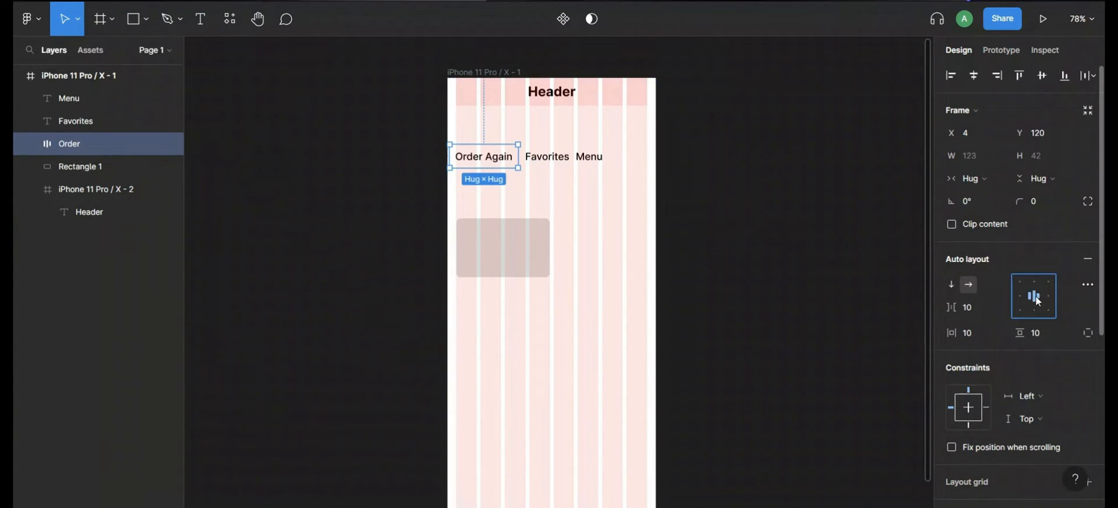
drag(488, 167, 494, 162)
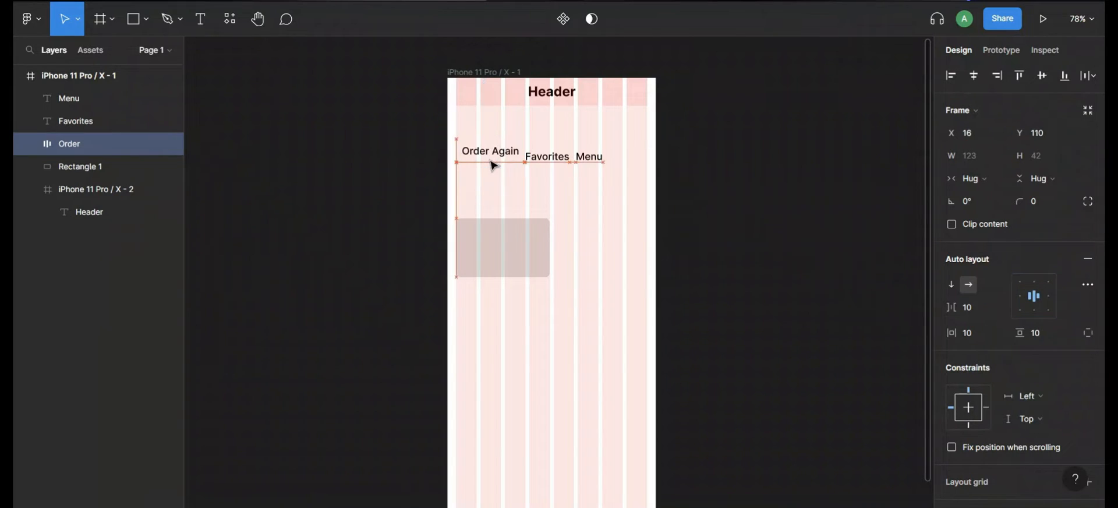
Wrap the "Favorites" text in an auto layout frame with centred contents and name the frame Favorites.
click(557, 164)
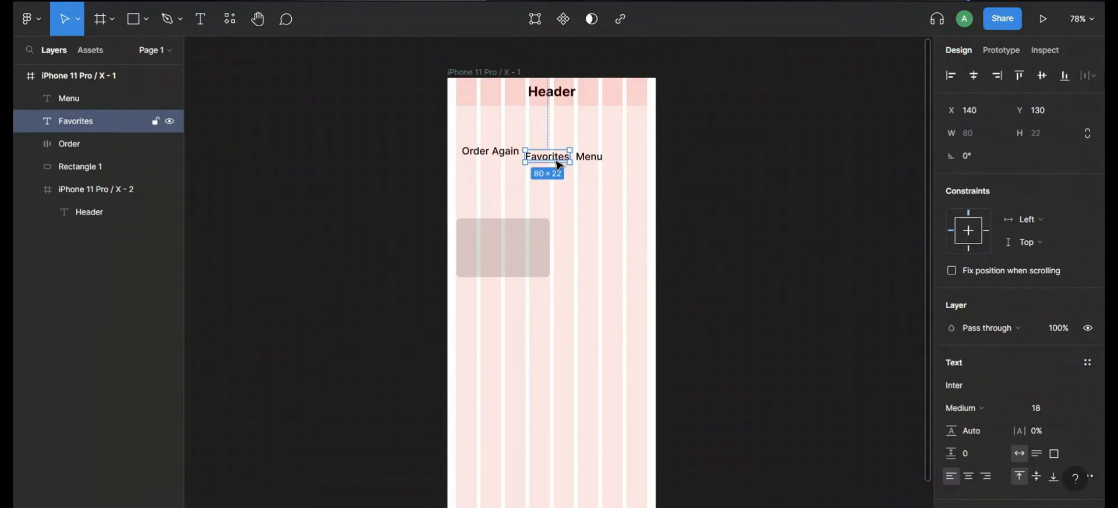
key(shift+a)
double_click(79, 120)
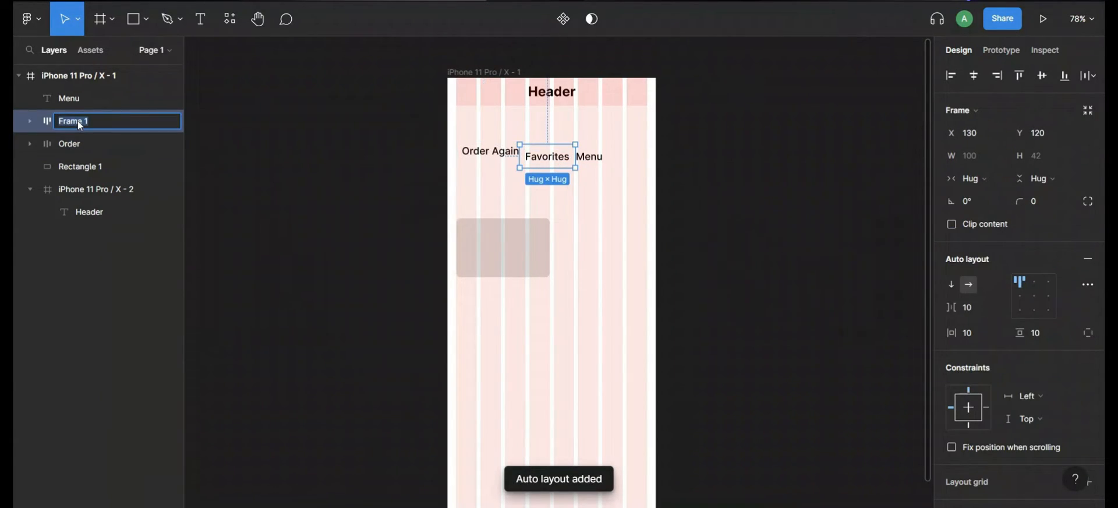
text(Favorites)
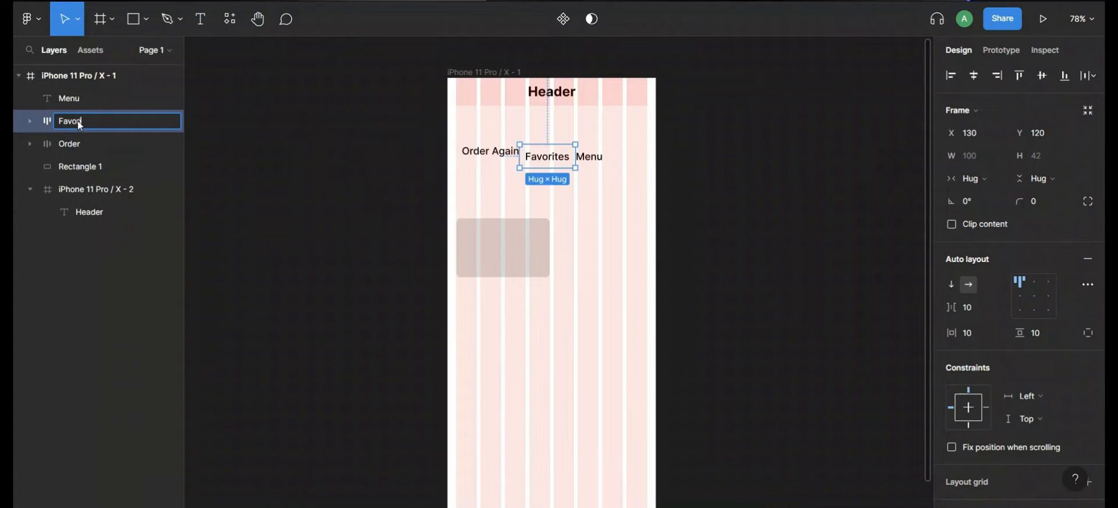
key(Return)
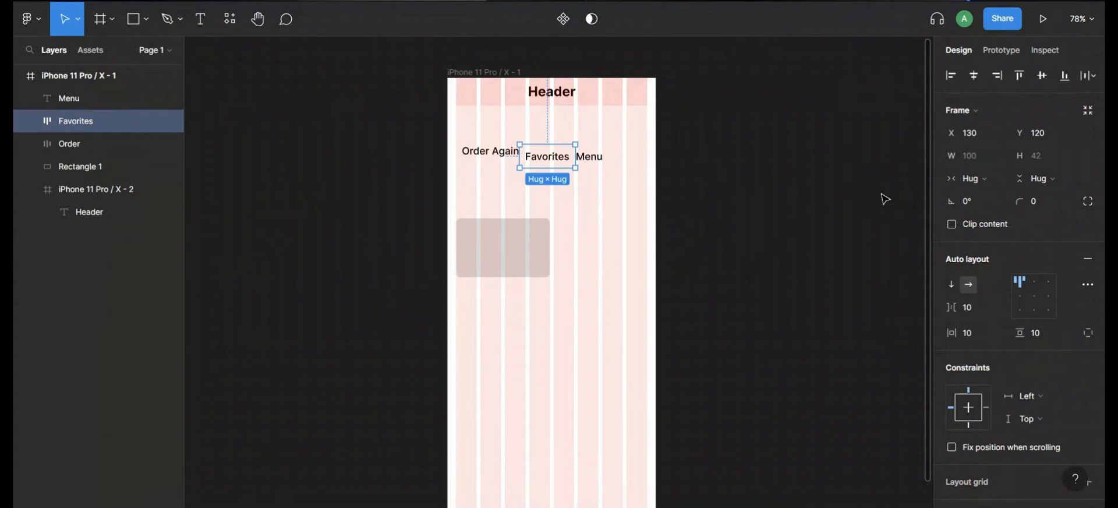
Wrap the "Menu" text in a centred auto layout frame named Menu, and move it farther right, away from Favorites.
click(600, 163)
key(shift+a)
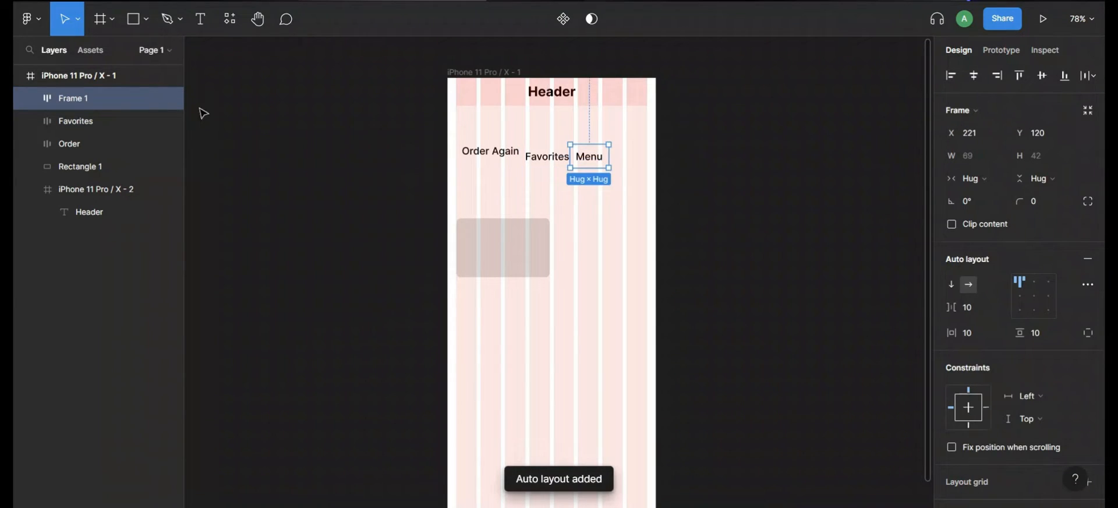
double_click(81, 100)
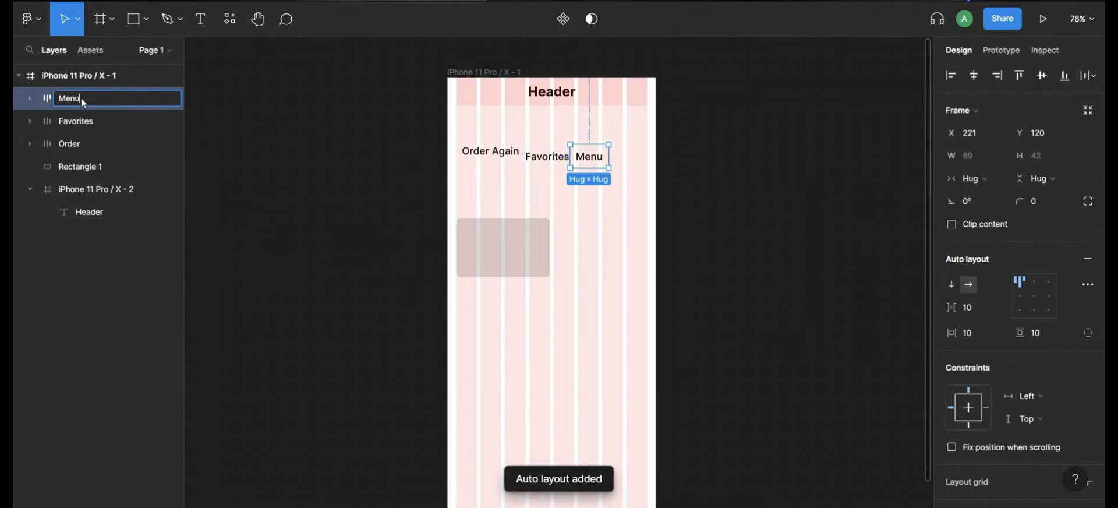
text(Menu)
key(Return)
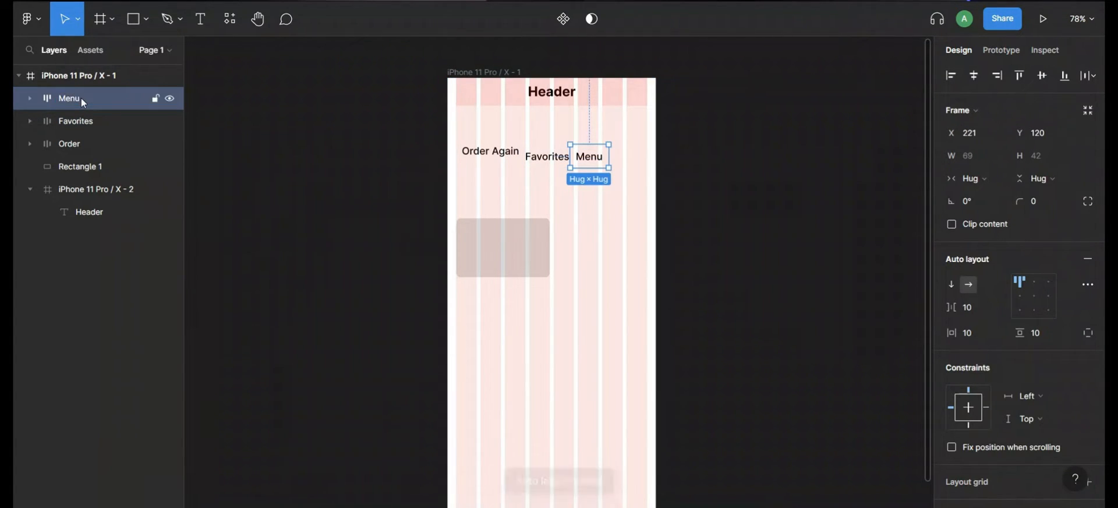
click(1035, 297)
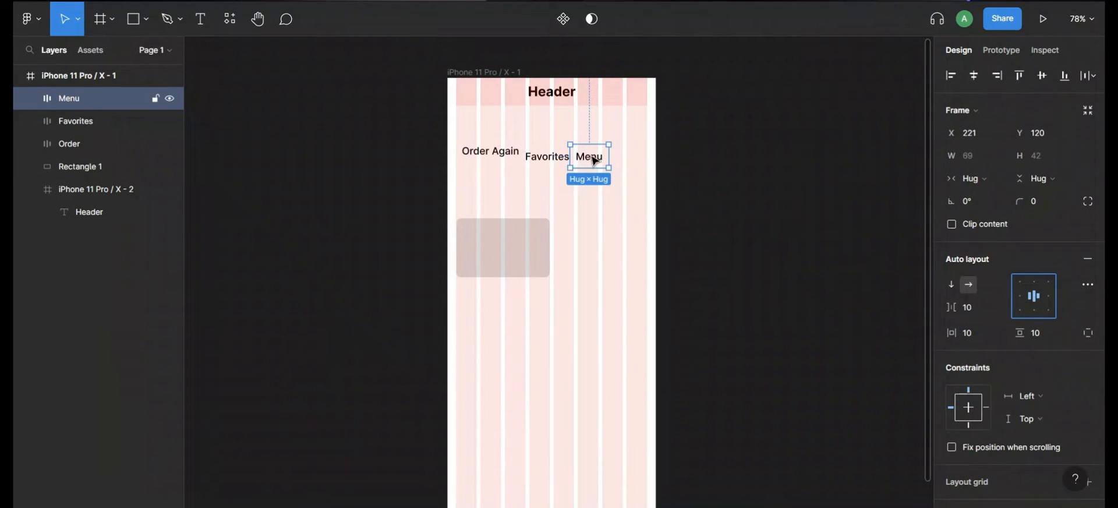
drag(590, 158, 607, 154)
Combine the Order, Favorites and Menu frames into one horizontal auto layout frame and name it Nav.
click(483, 152)
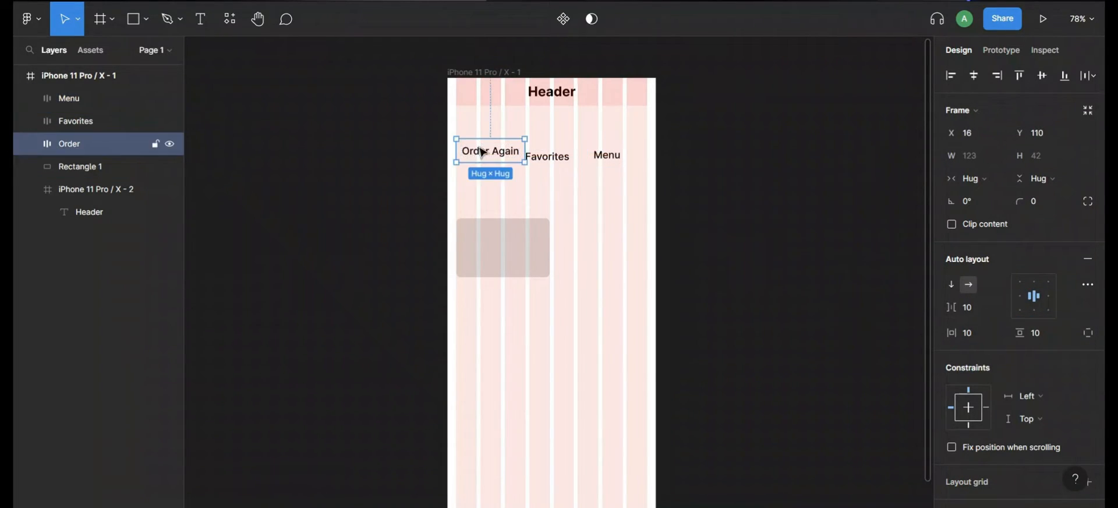
shift+click(555, 157)
shift+click(604, 156)
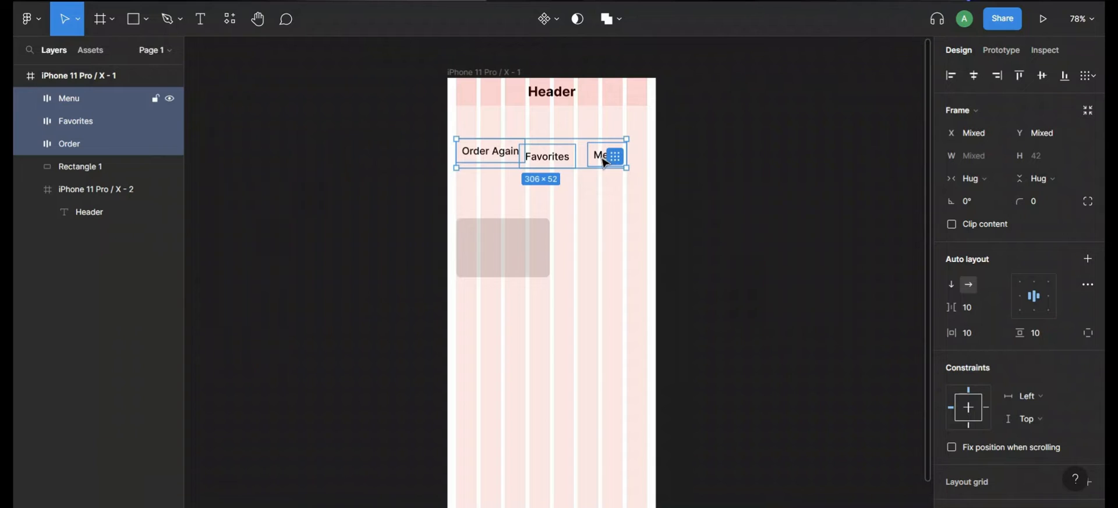
key(shift+a)
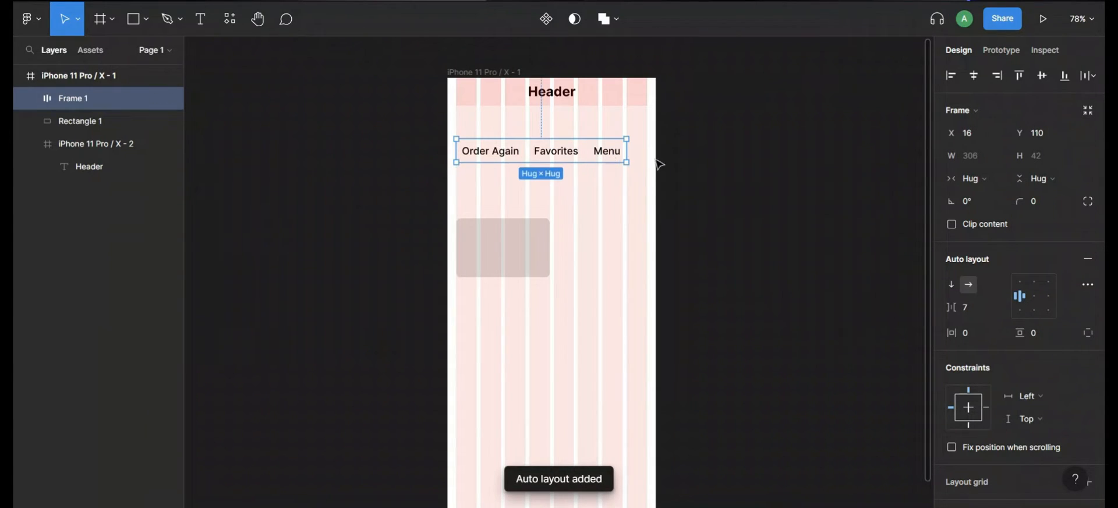
double_click(70, 99)
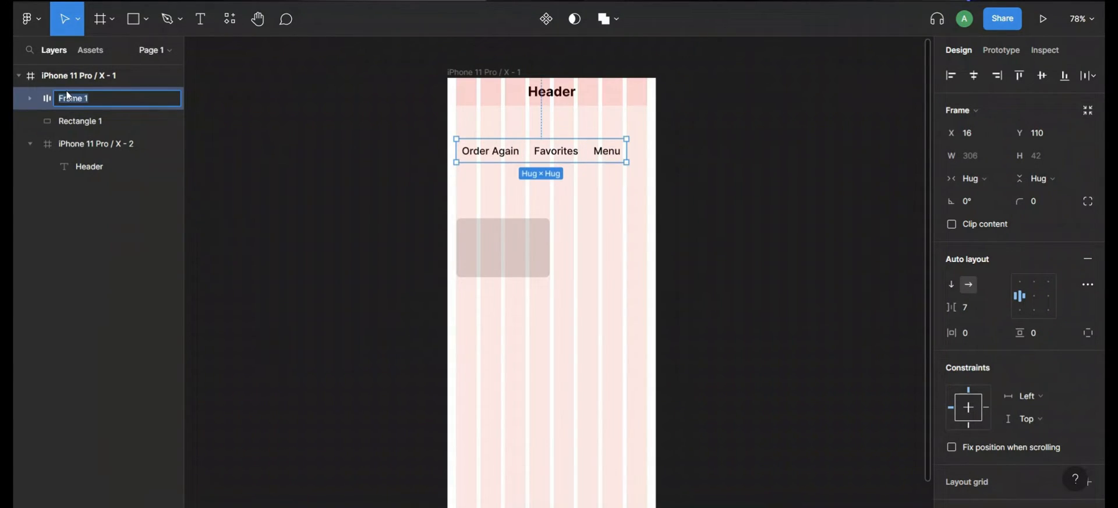
text(Nav)
key(Return)
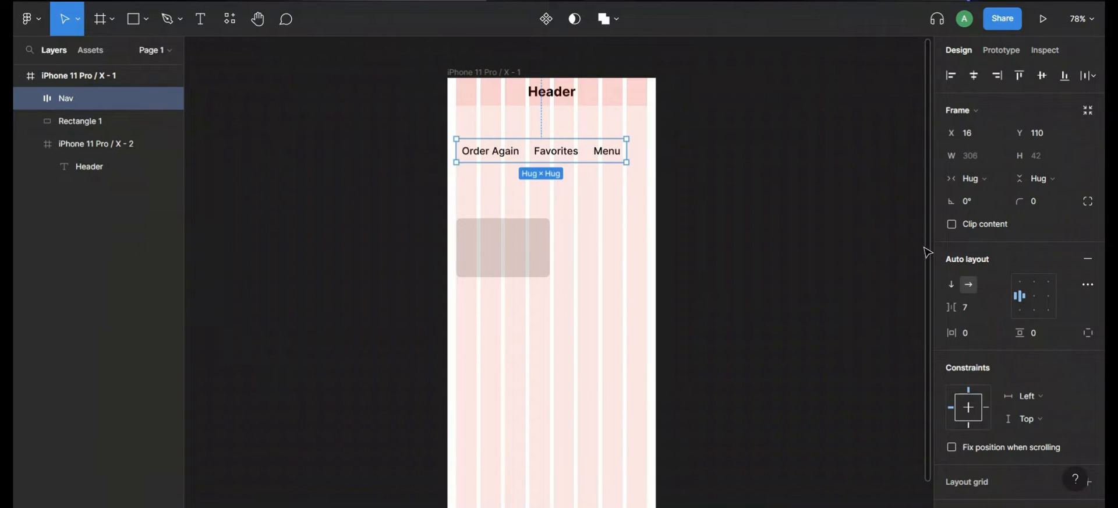
Centre the contents of the Nav frame and set the spacing between its items to 16.
click(1034, 296)
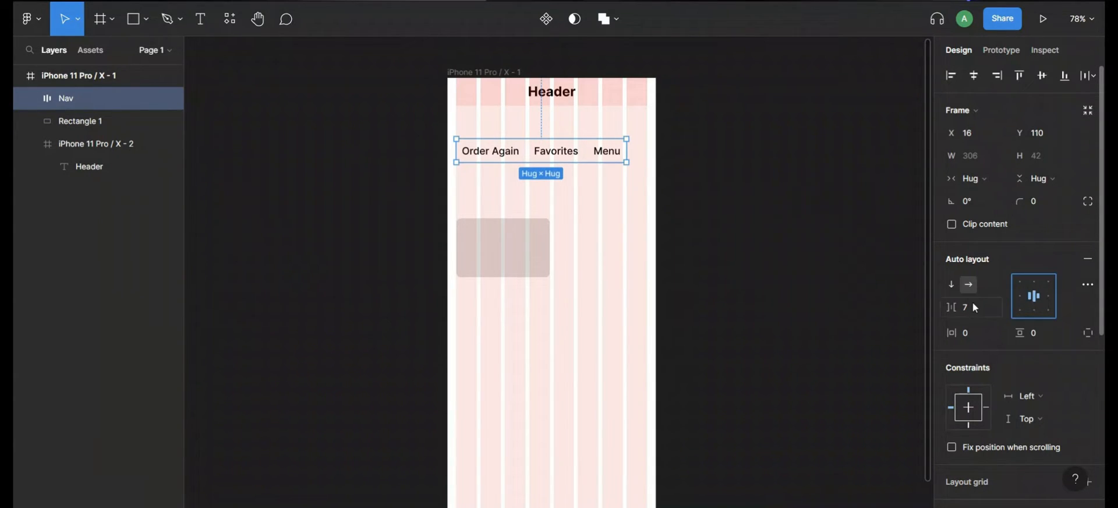
click(974, 307)
key(Return)
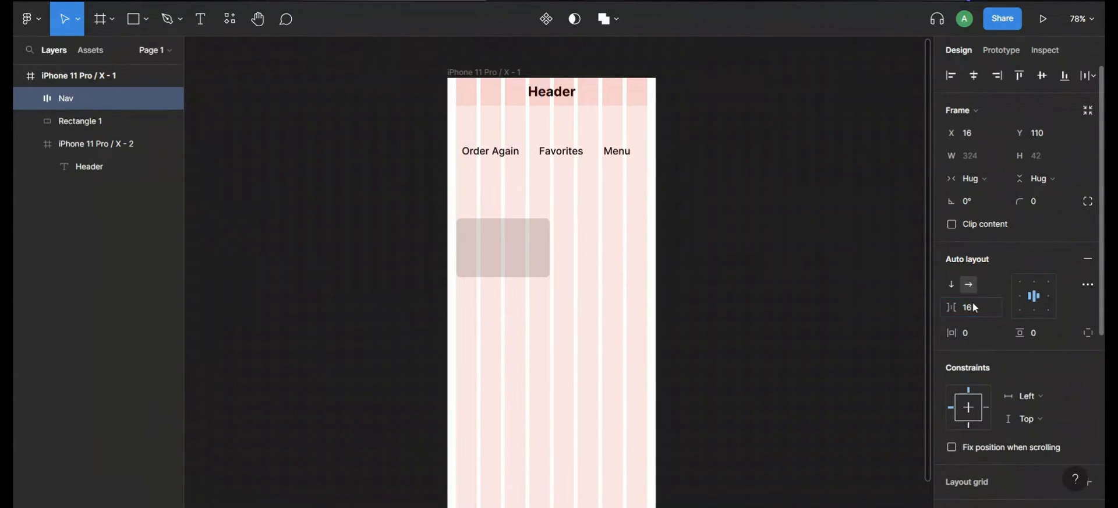
click(702, 231)
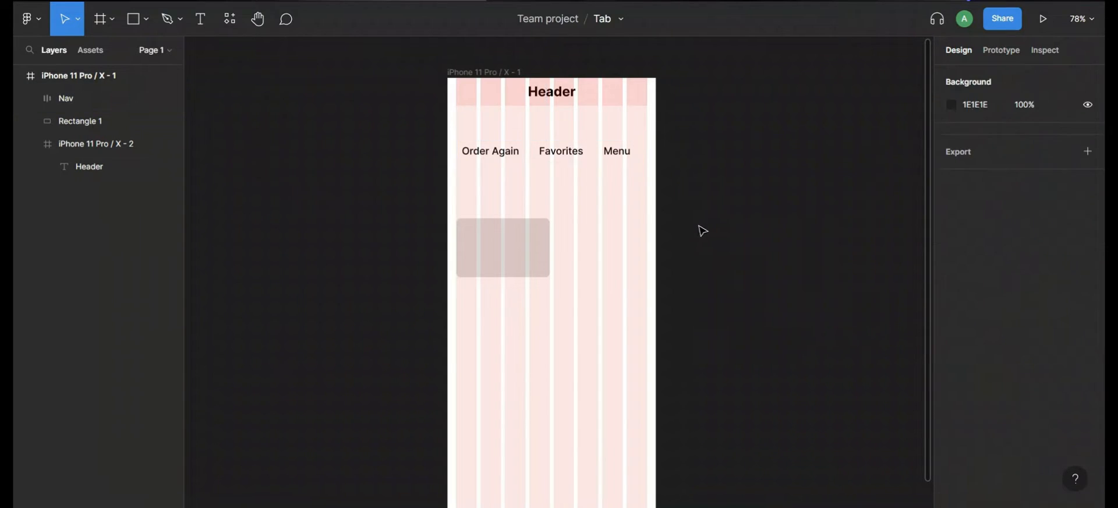
Move the grey rectangle up to Y 212, 60 below the Nav row.
click(485, 251)
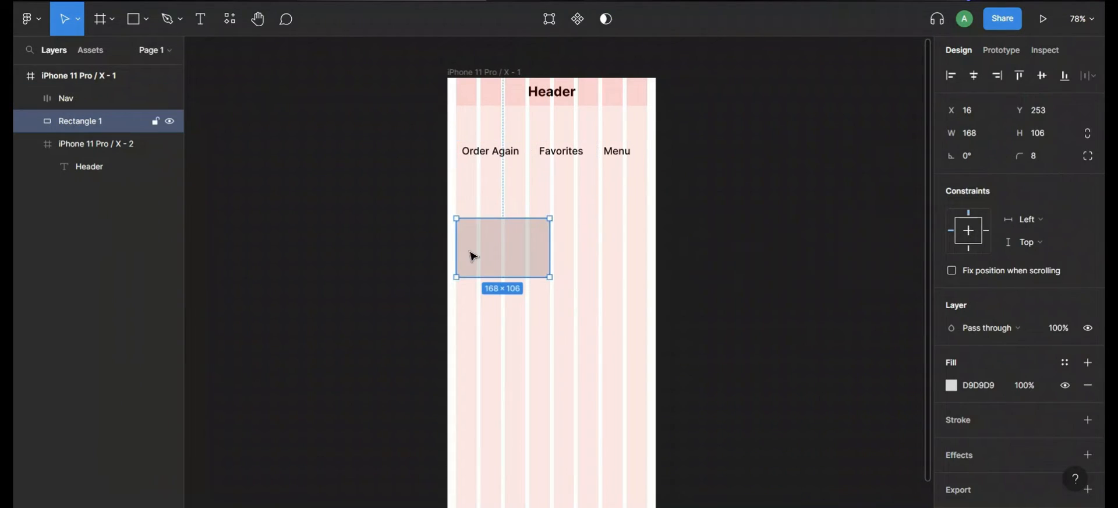
drag(487, 258, 489, 242)
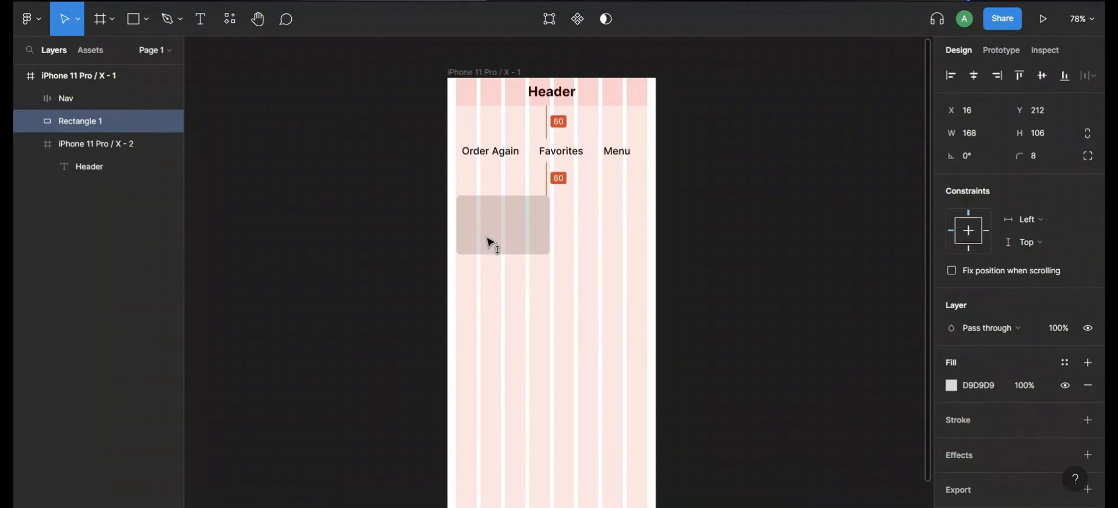
click(295, 137)
Add the text "Brisket" in Inter Regular 16 below the grey rectangle, at about X 14, Y 341.
key(t)
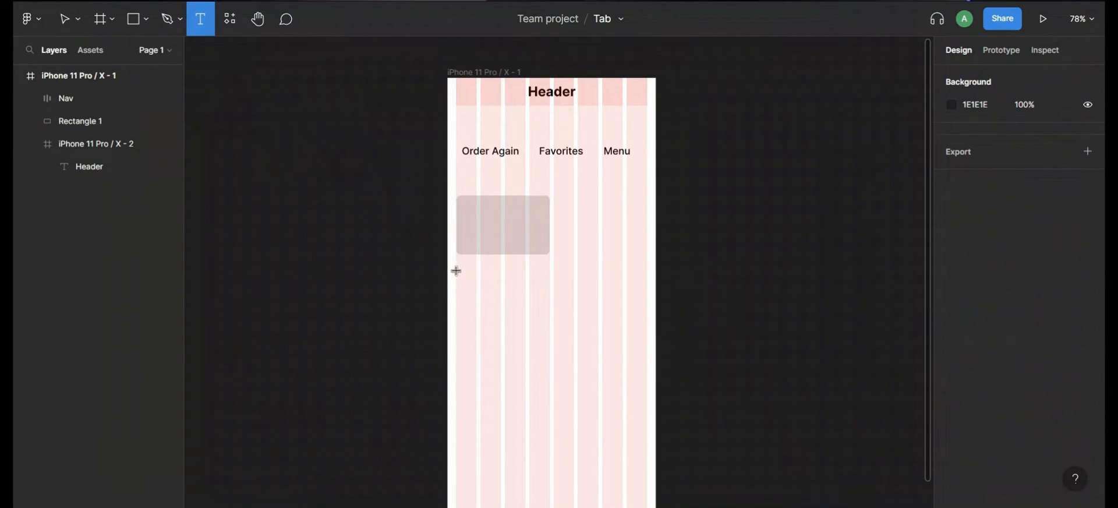
click(456, 269)
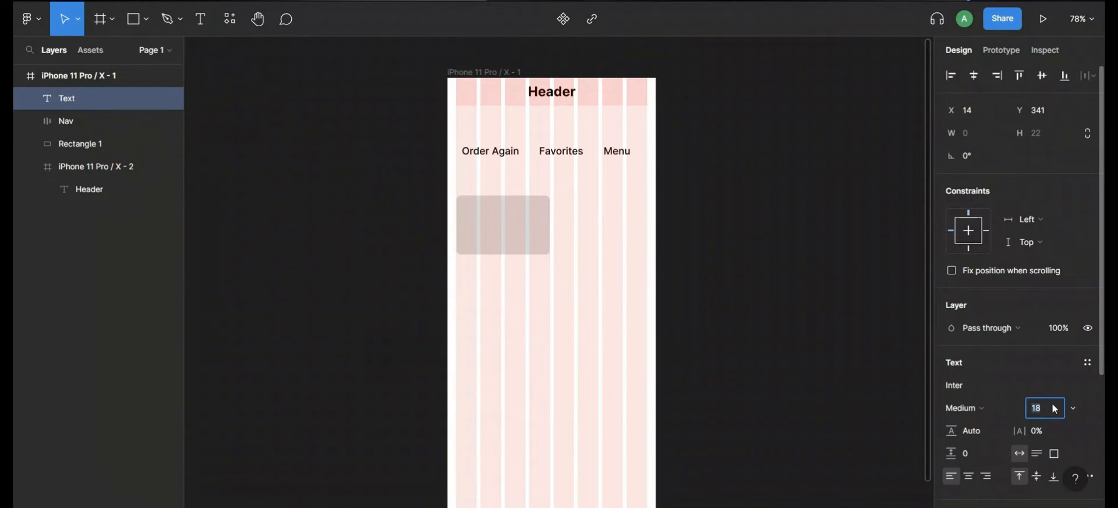
click(964, 408)
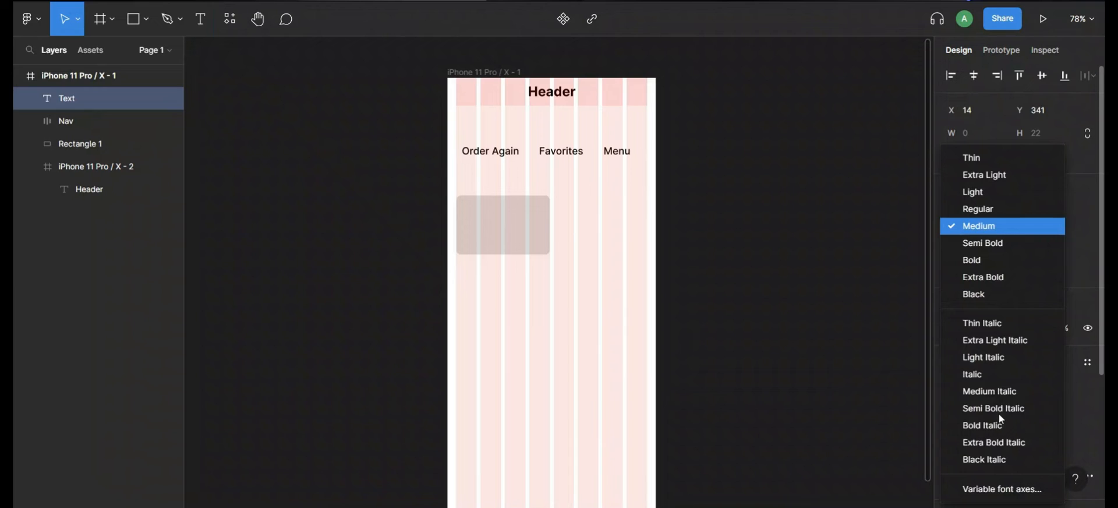
click(995, 211)
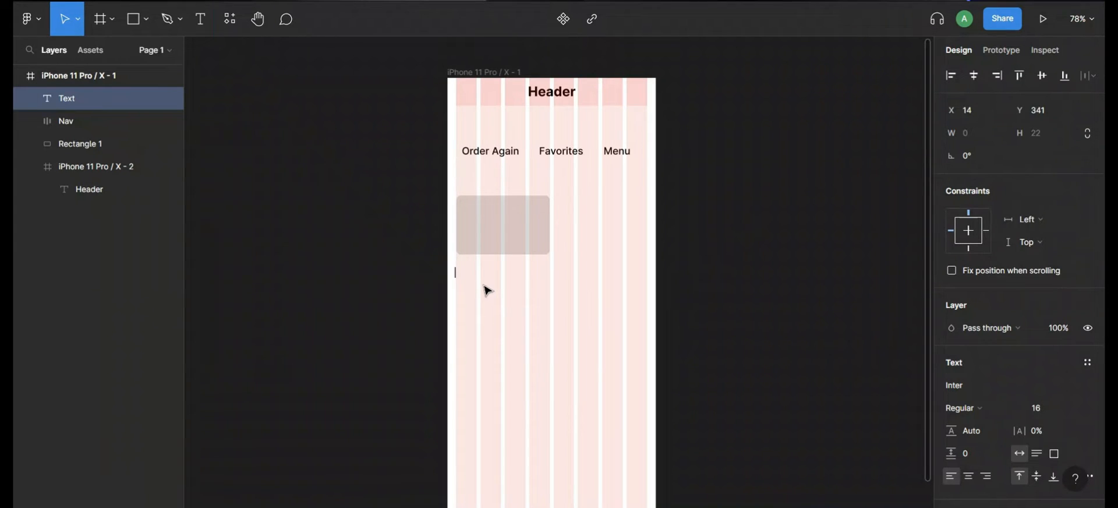
text(Brisket)
key(Escape)
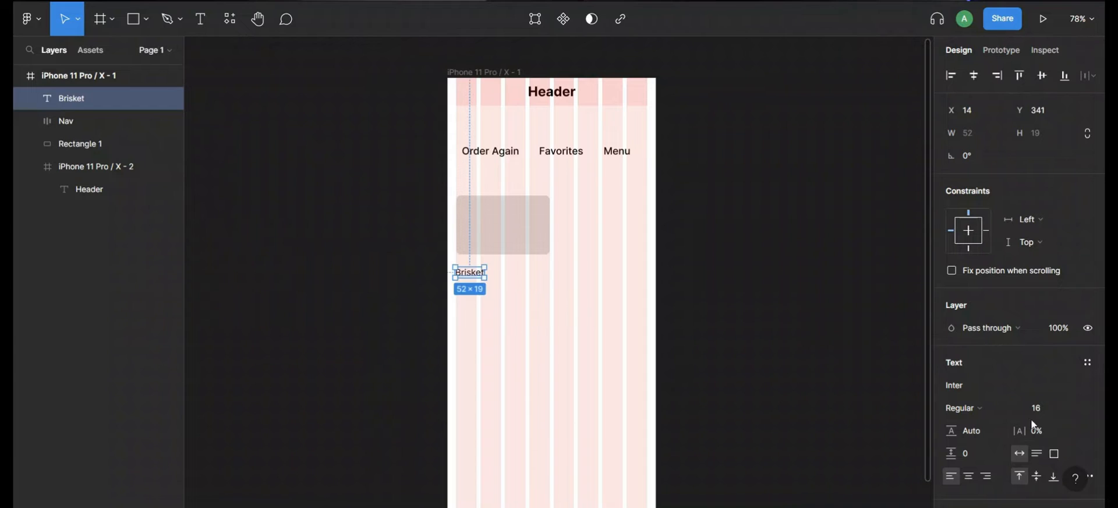
Change the font weight of the "Brisket" text to Medium.
click(991, 407)
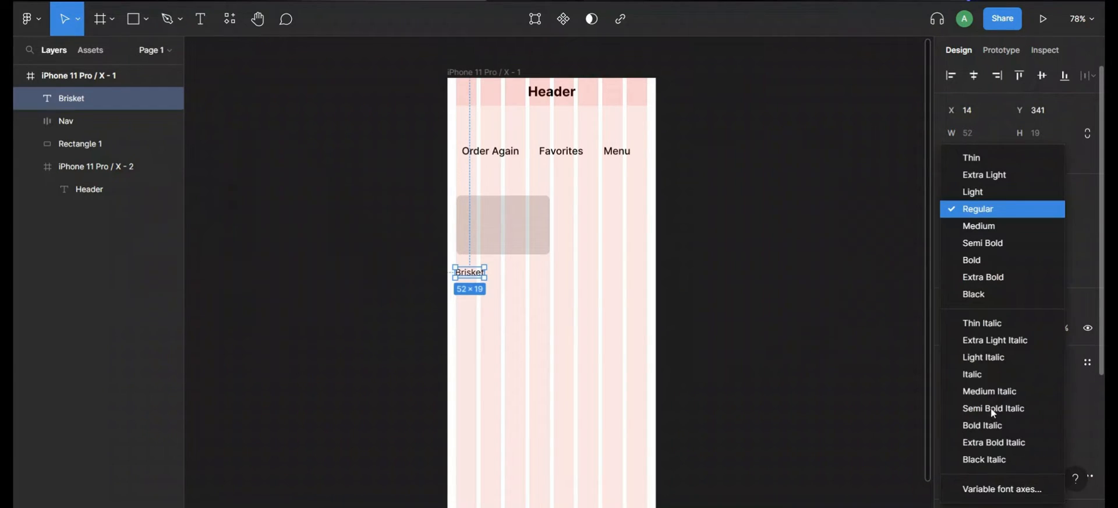
click(990, 230)
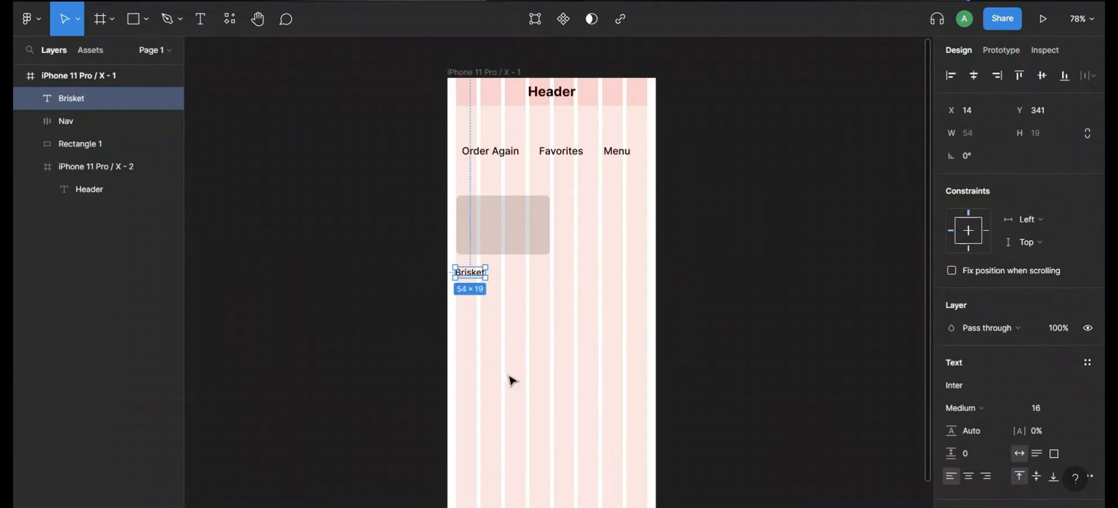
click(469, 280)
click(477, 275)
click(443, 238)
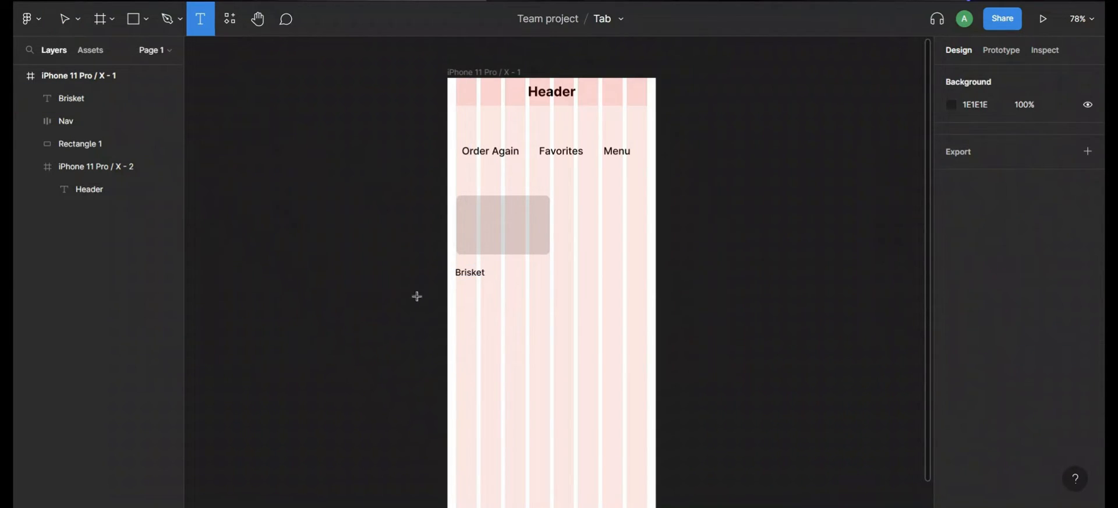
Add the text "$12.99" below "Brisket", at about X 16, Y 378.
click(456, 288)
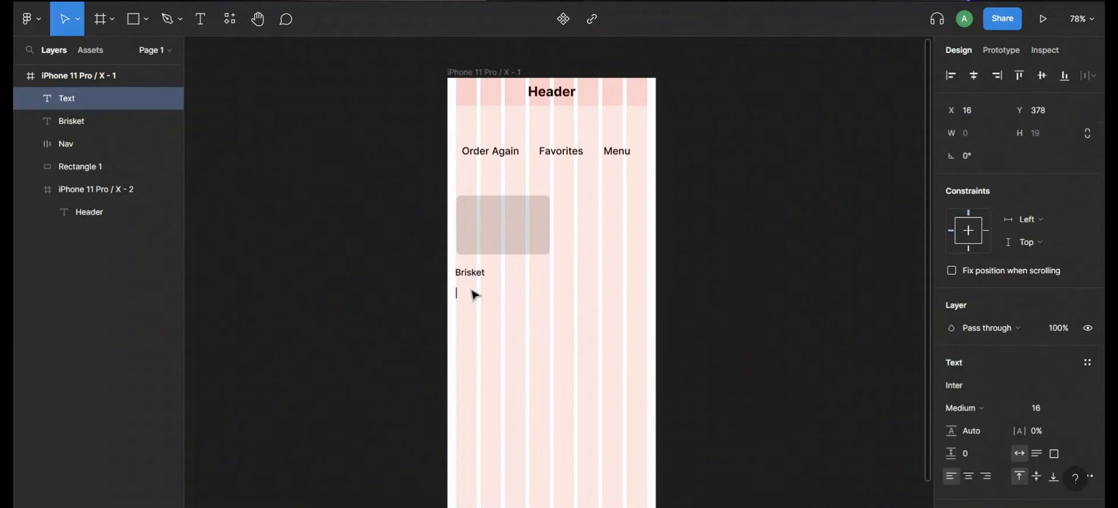
text($12.99)
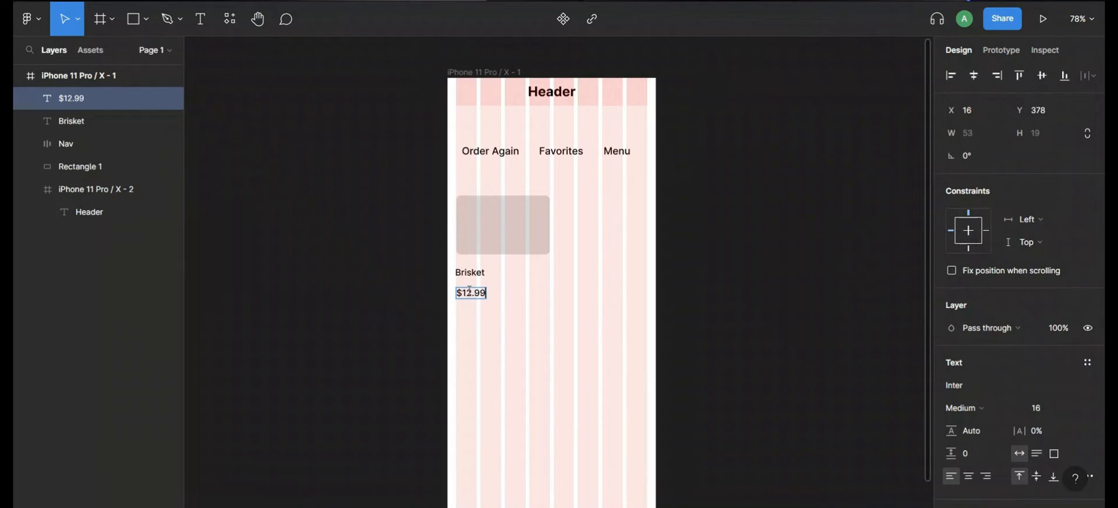
key(Escape)
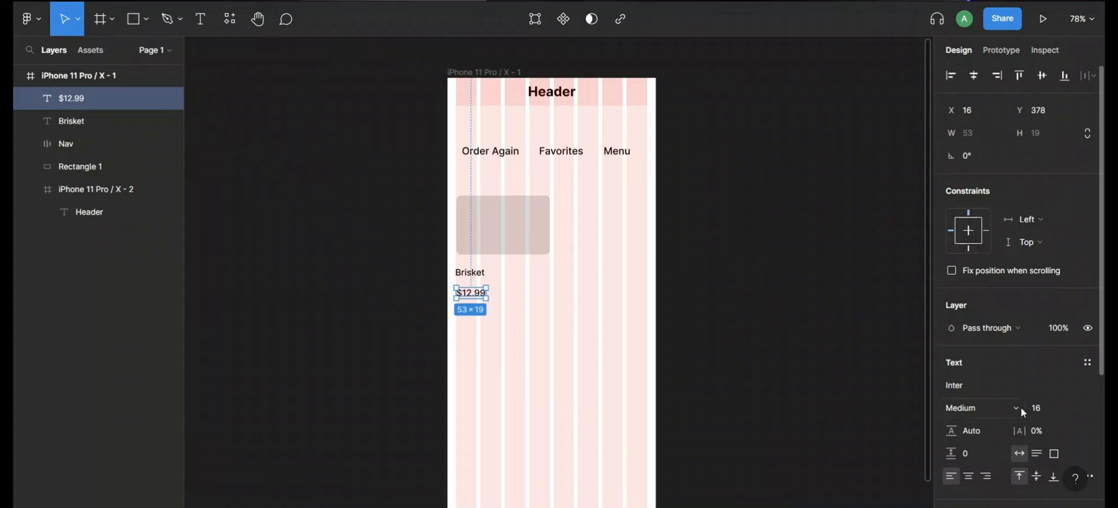
Set the "$12.99" text to Regular, size 14, and move it up slightly closer to "Brisket".
click(980, 415)
click(978, 209)
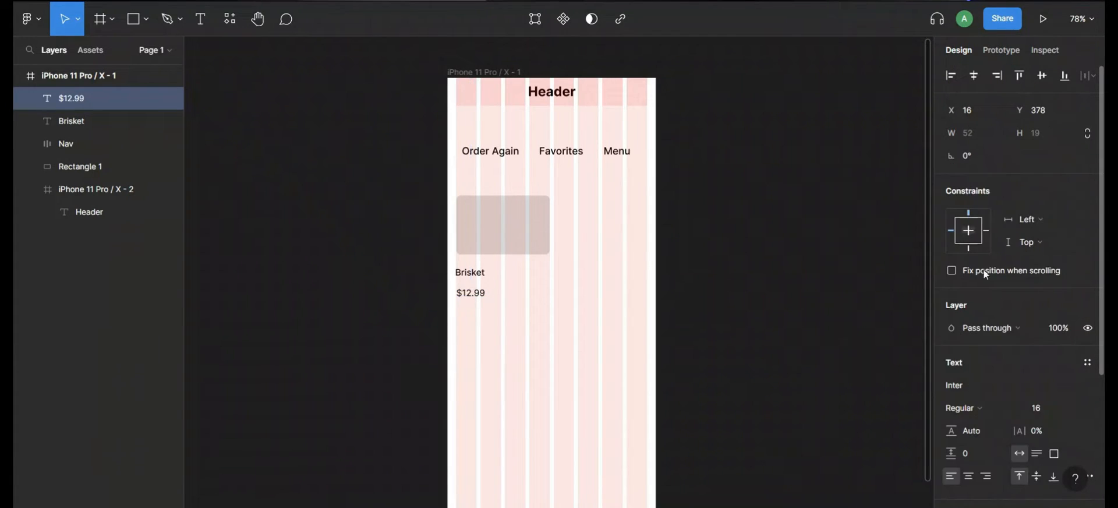
text(14)
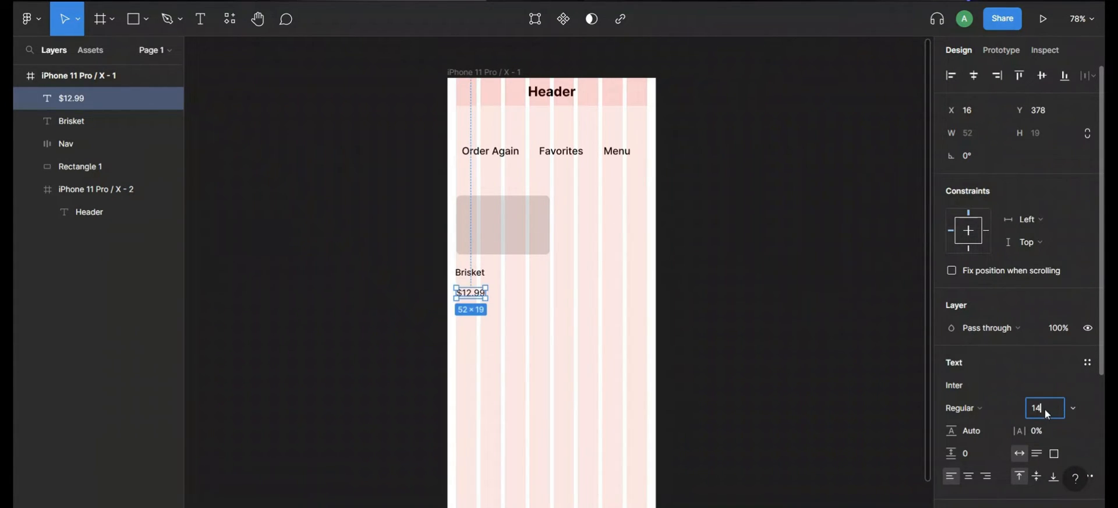
key(Return)
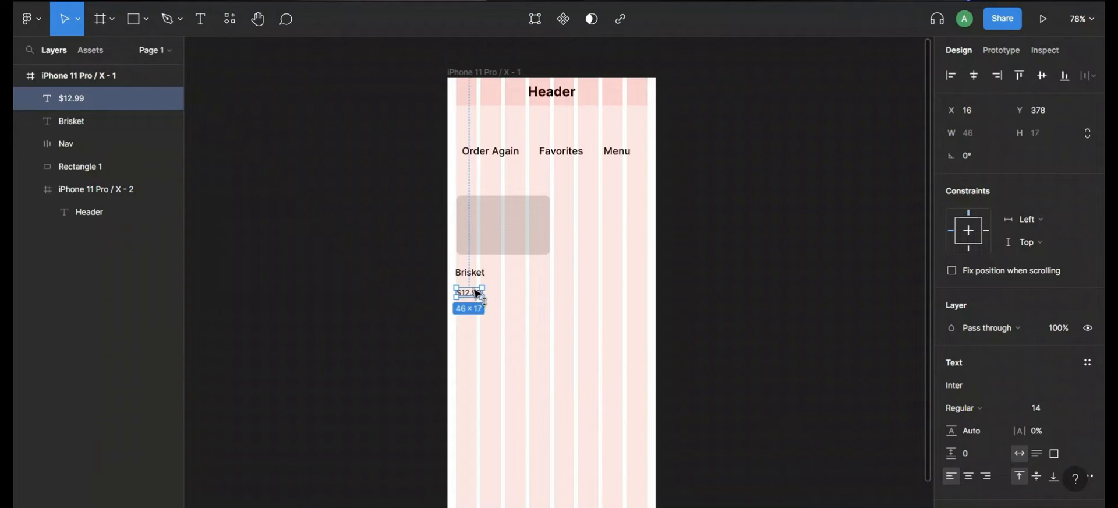
drag(474, 294, 475, 292)
click(559, 309)
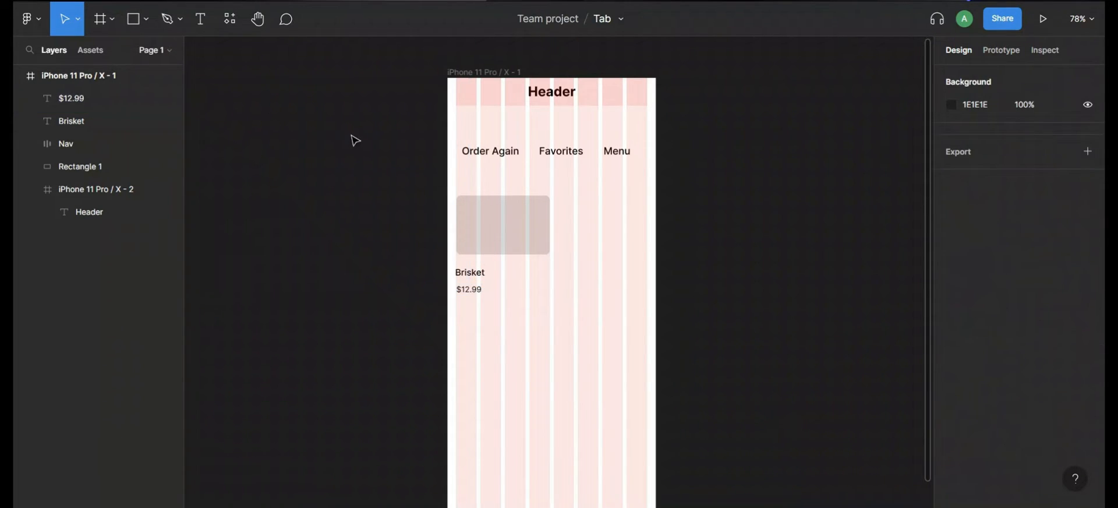
Add the text "Order" below the price at about X 60, Y 421, with font size 16.
key(t)
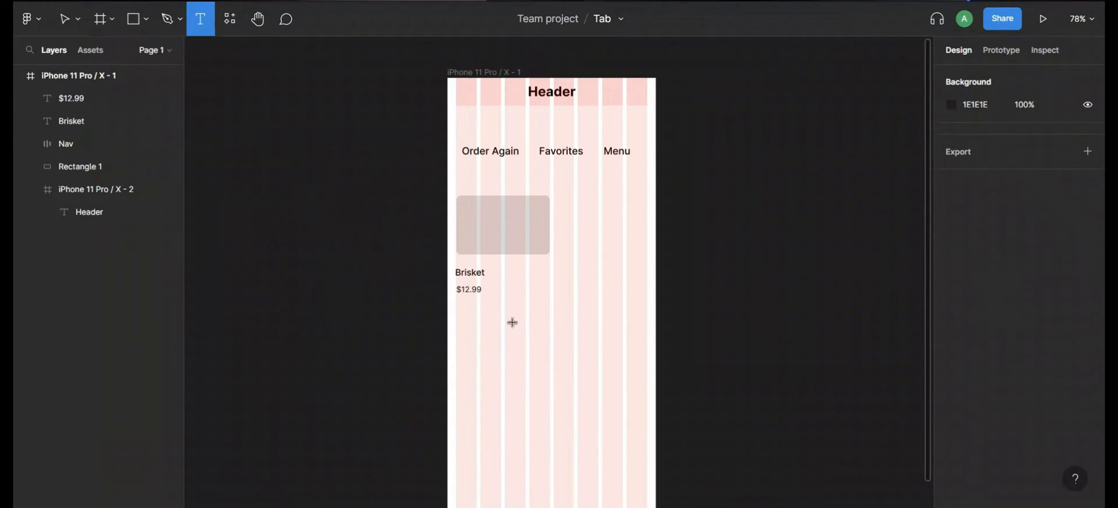
click(482, 313)
text(Order)
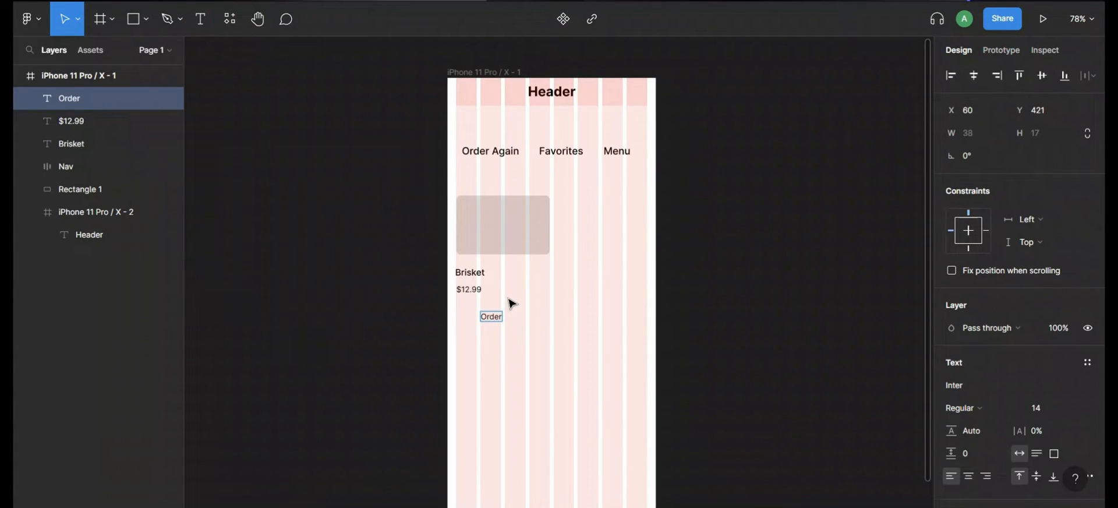
key(Escape)
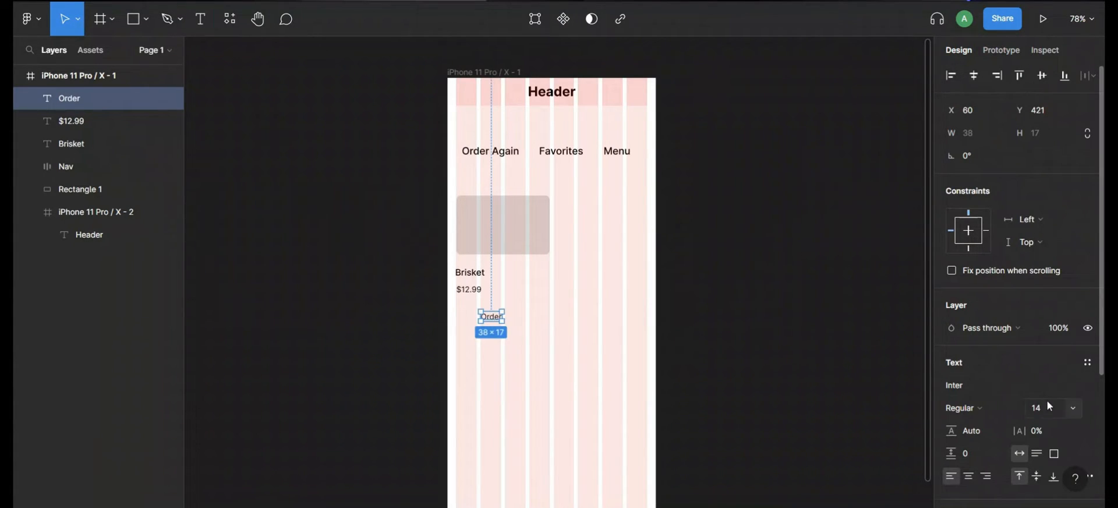
click(1051, 408)
text(16)
key(Return)
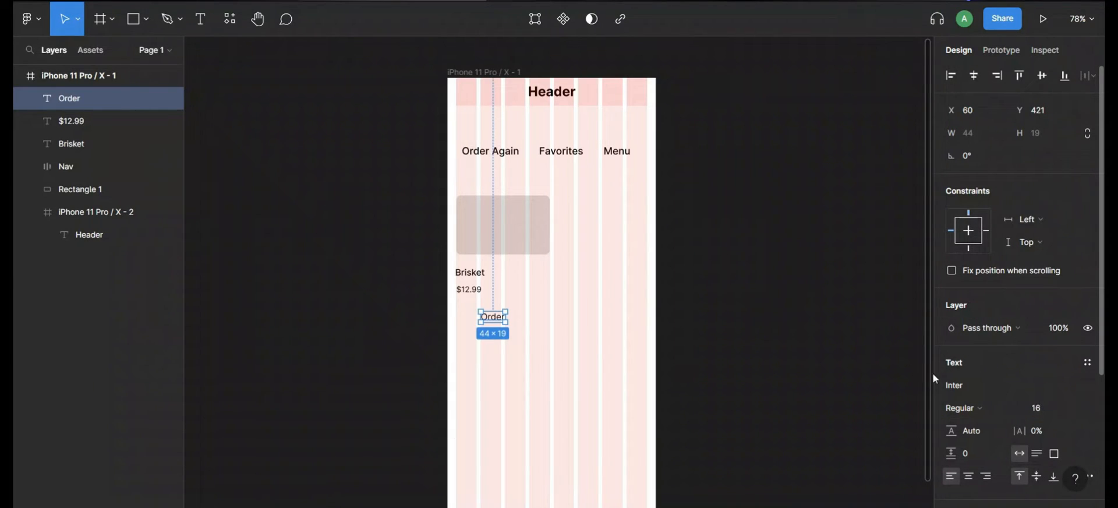
Wrap the "Order" text in an auto layout frame and give the frame a green 42D248 fill.
key(shift+a)
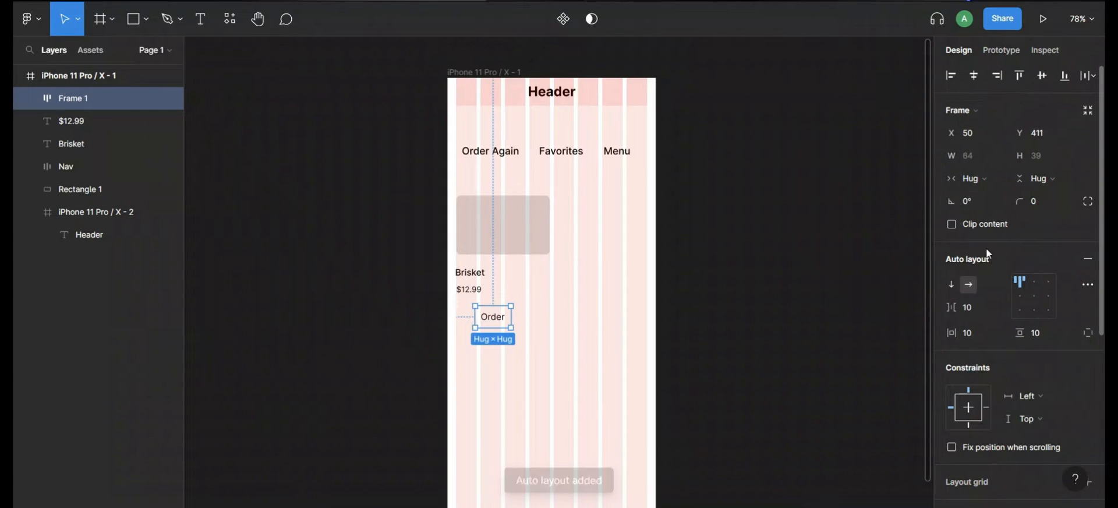
scroll(1016, 320, down, 4)
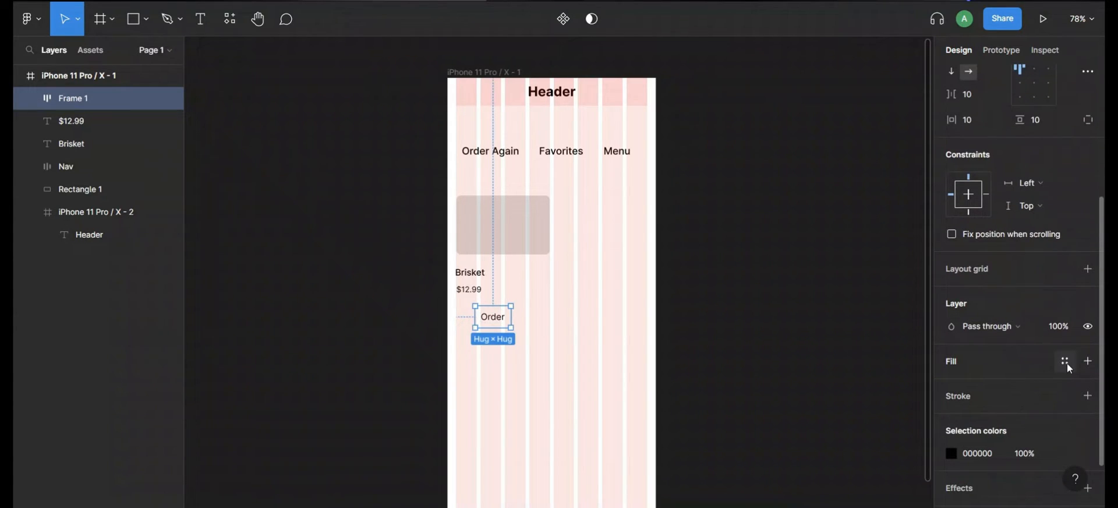
click(1066, 362)
click(1066, 362)
click(1086, 362)
click(952, 384)
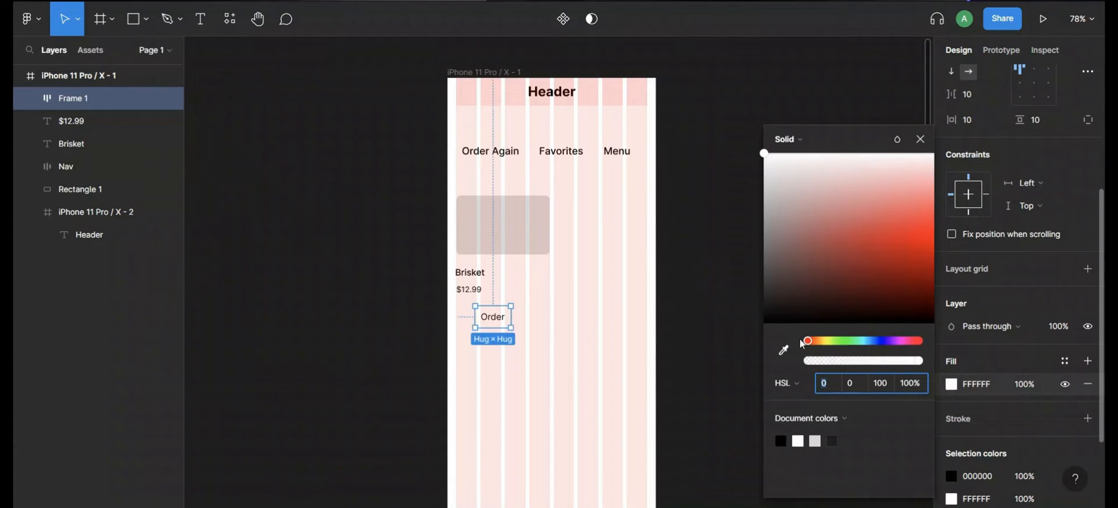
drag(765, 155, 888, 230)
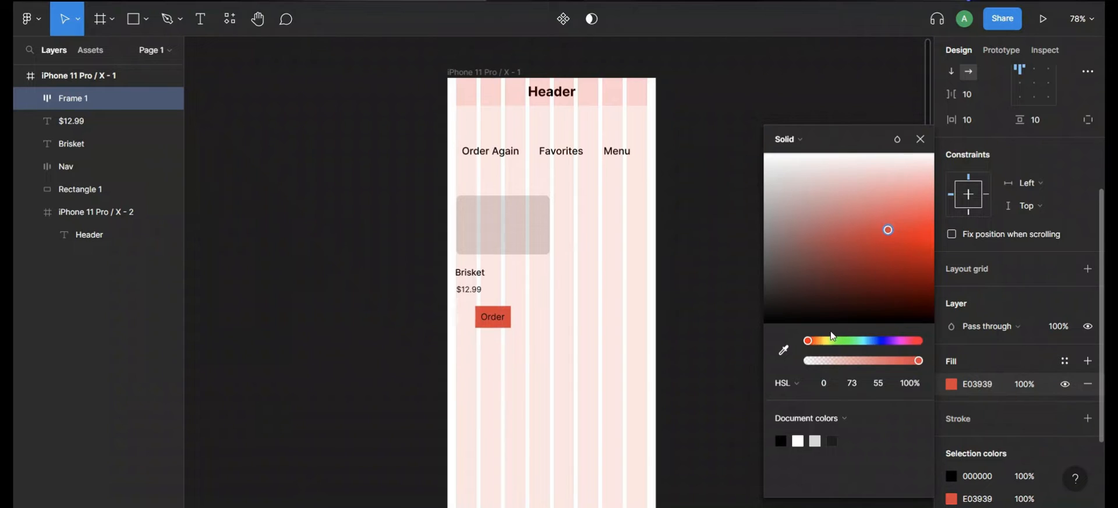
drag(810, 344, 848, 341)
drag(894, 229, 869, 236)
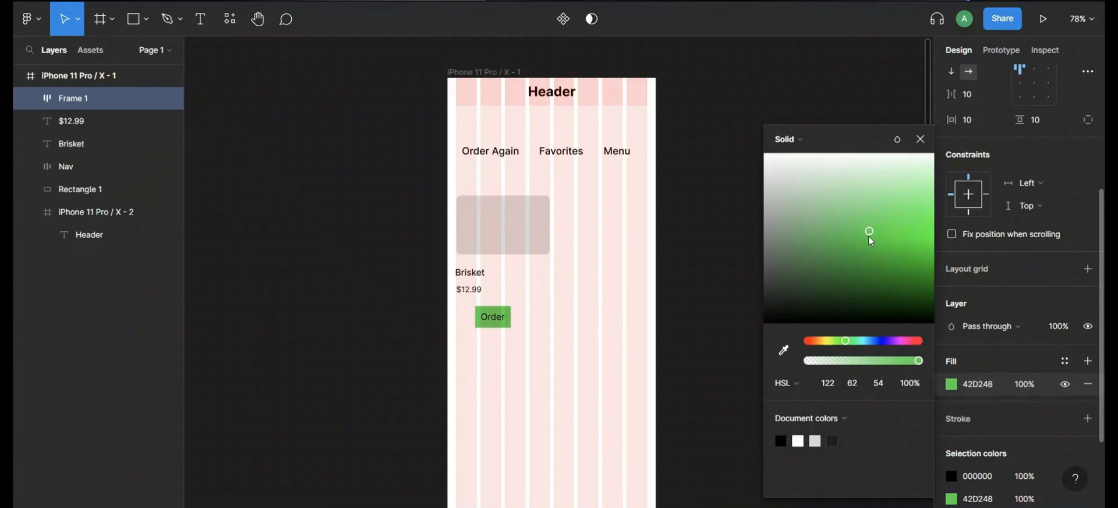
Change the black "Order" text colour inside the green frame to white, FFFFFF.
click(989, 477)
text(ffffff)
key(Return)
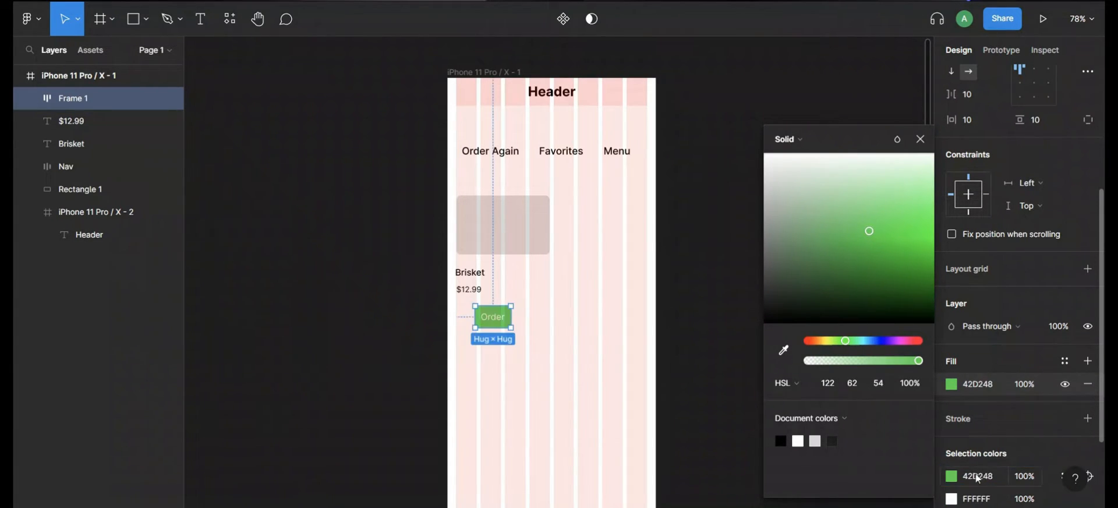
click(921, 138)
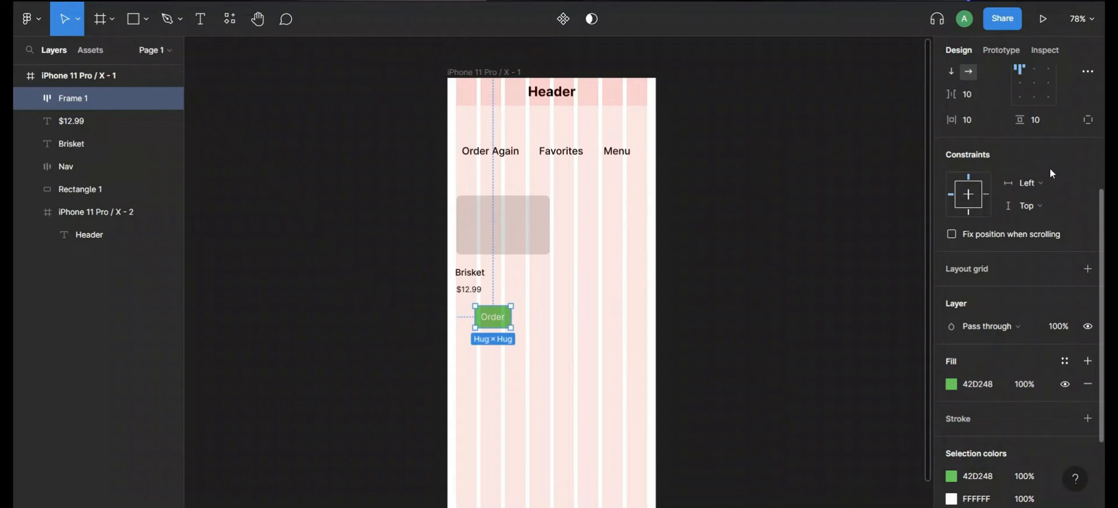
Centre the green frame's content in its auto layout and set its corner radius to 8.
scroll(1050, 169, up, 4)
click(1033, 300)
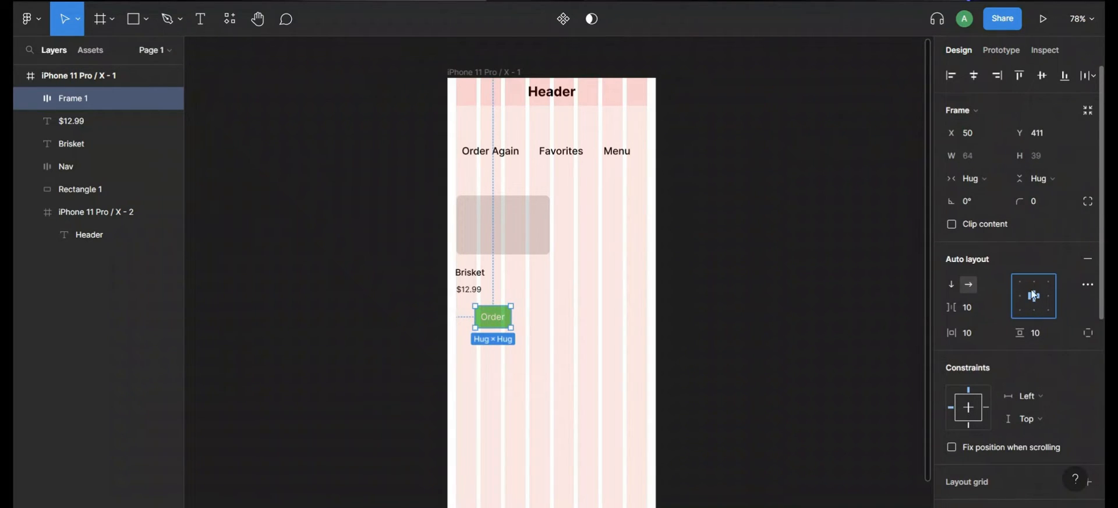
click(1033, 200)
text(8)
key(Return)
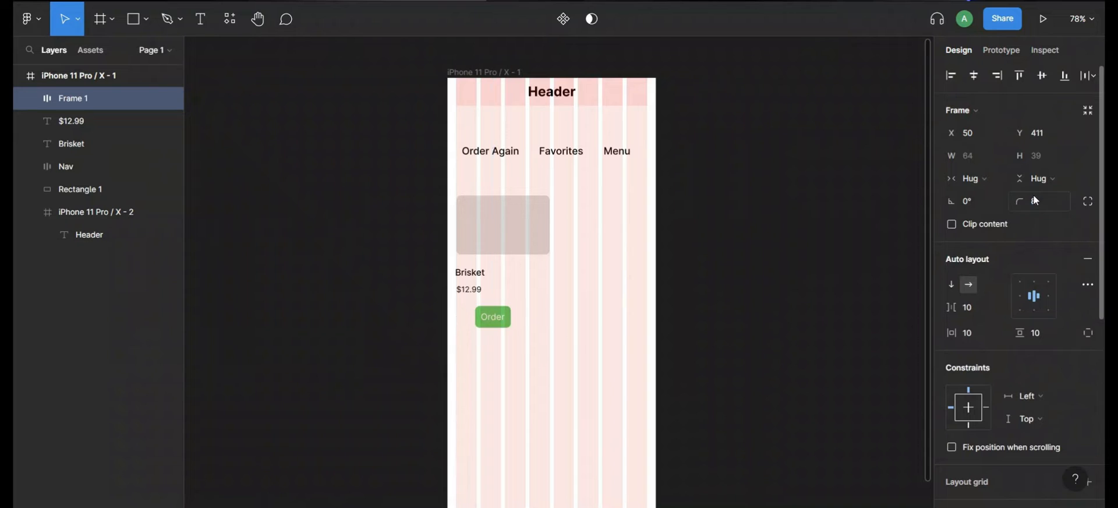
Set the "Order" text's horizontal resizing to fill its container.
double_click(493, 326)
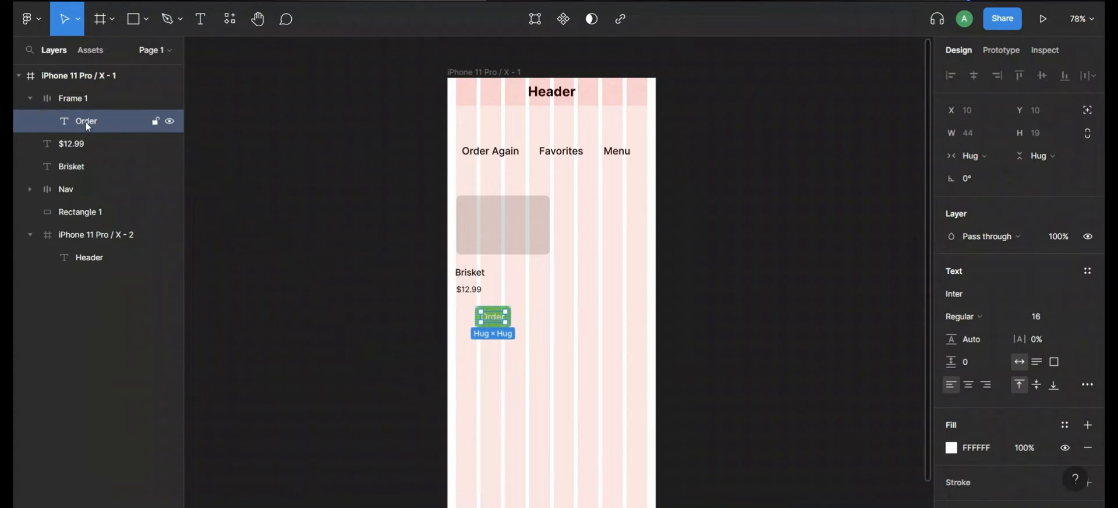
click(976, 156)
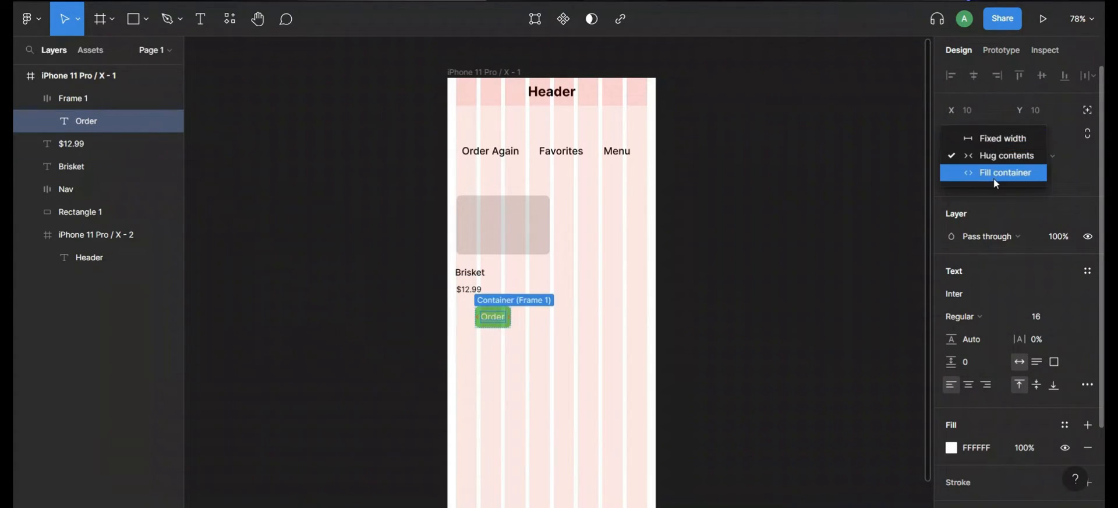
click(996, 173)
click(542, 323)
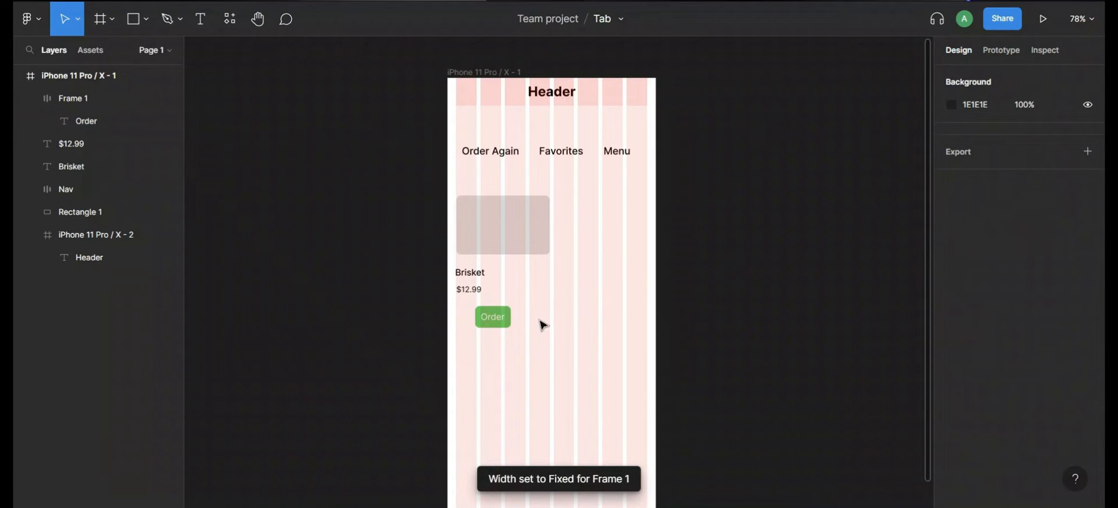
Stretch the green frame to X 16, width 168, matching the grey rectangle, and centre-align its "Order" text.
click(510, 325)
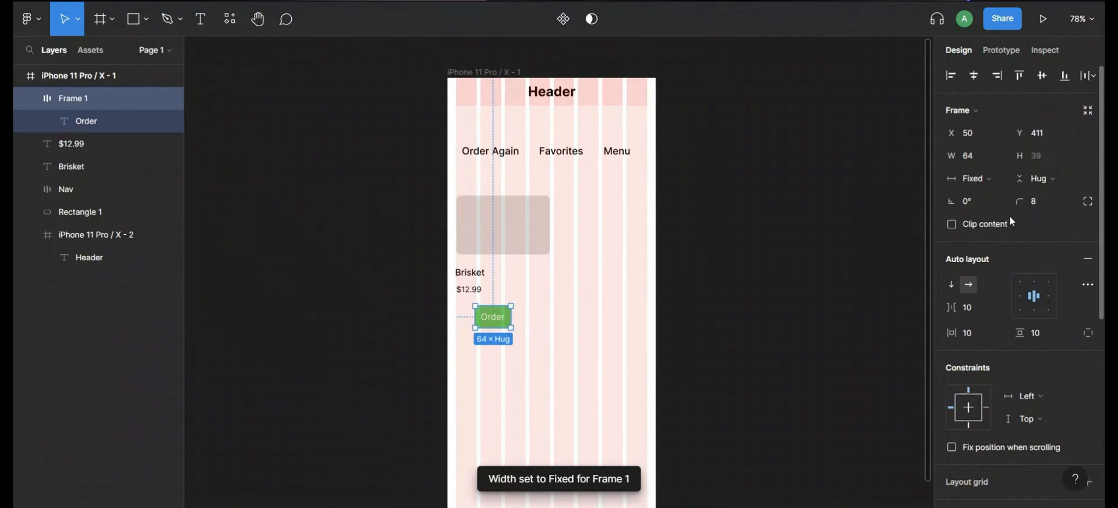
drag(522, 315, 558, 315)
drag(472, 315, 456, 317)
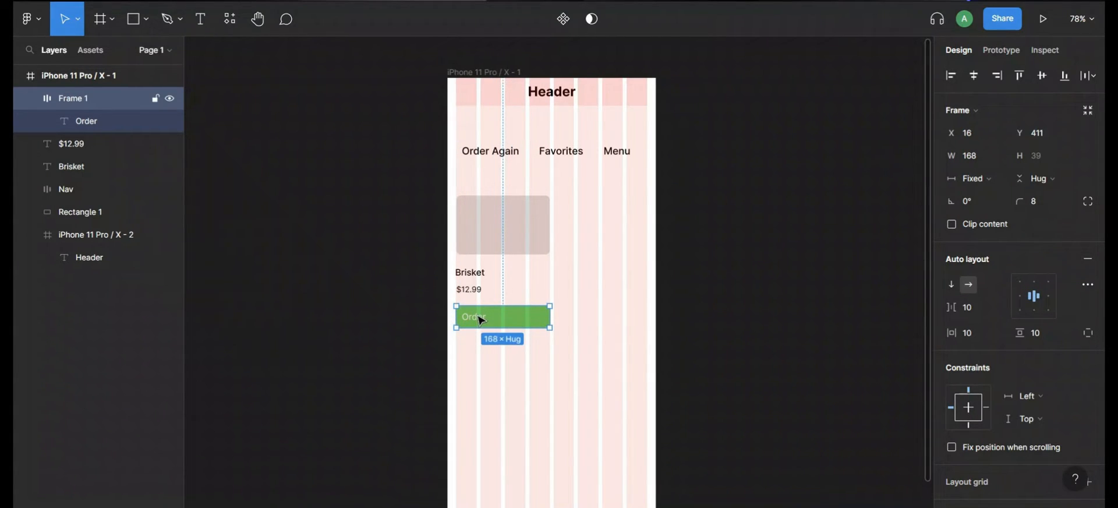
double_click(483, 319)
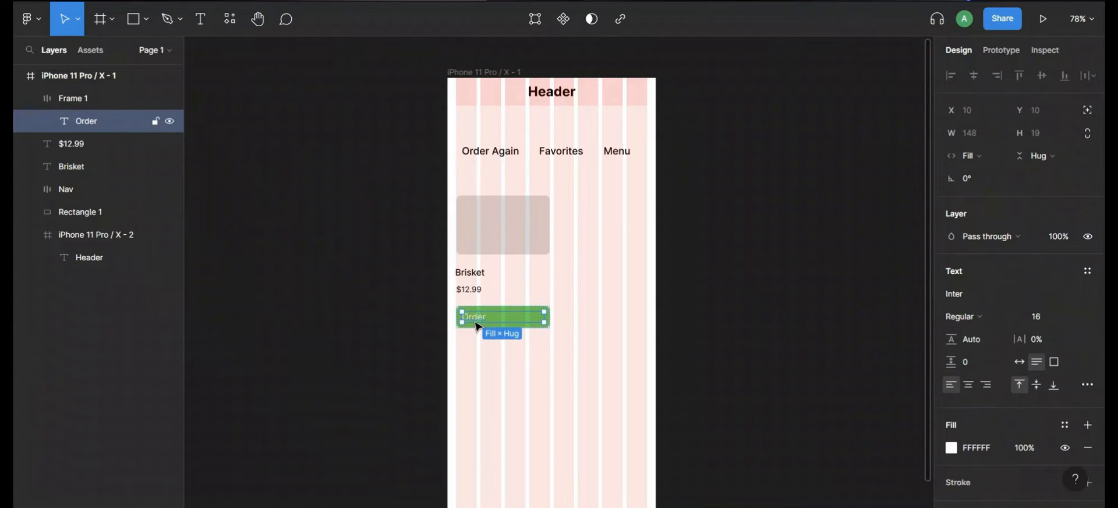
click(970, 385)
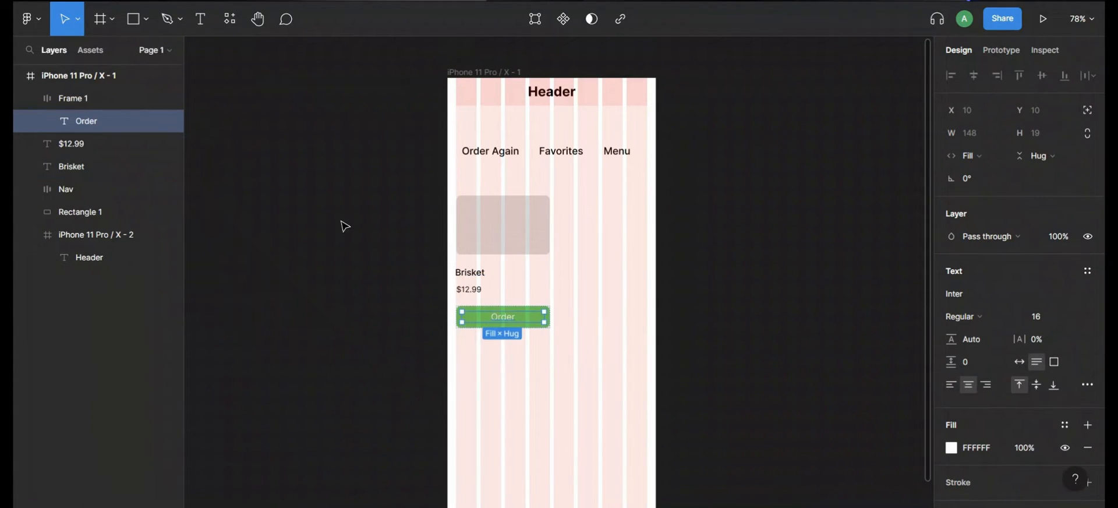
Rename the green frame's layer as Button.
double_click(76, 98)
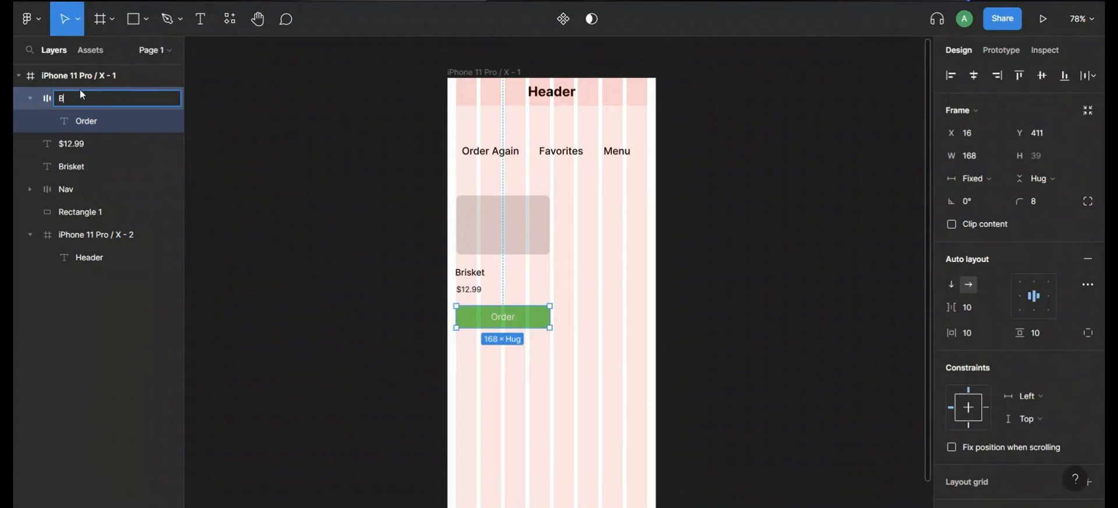
text(Button)
key(Return)
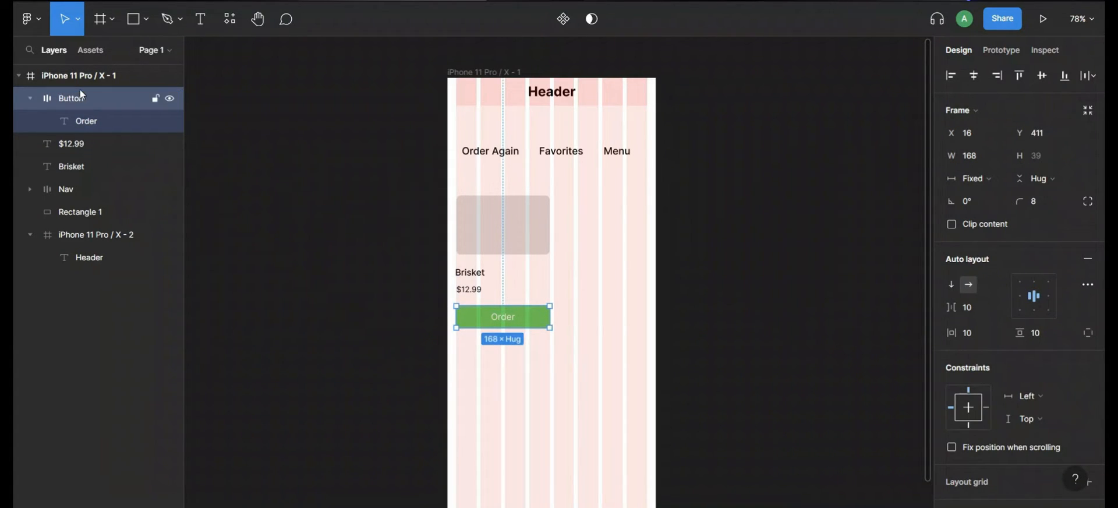
Wrap the "Brisket" and "$12.99" texts in an auto layout frame and rename it as Tag.
click(474, 274)
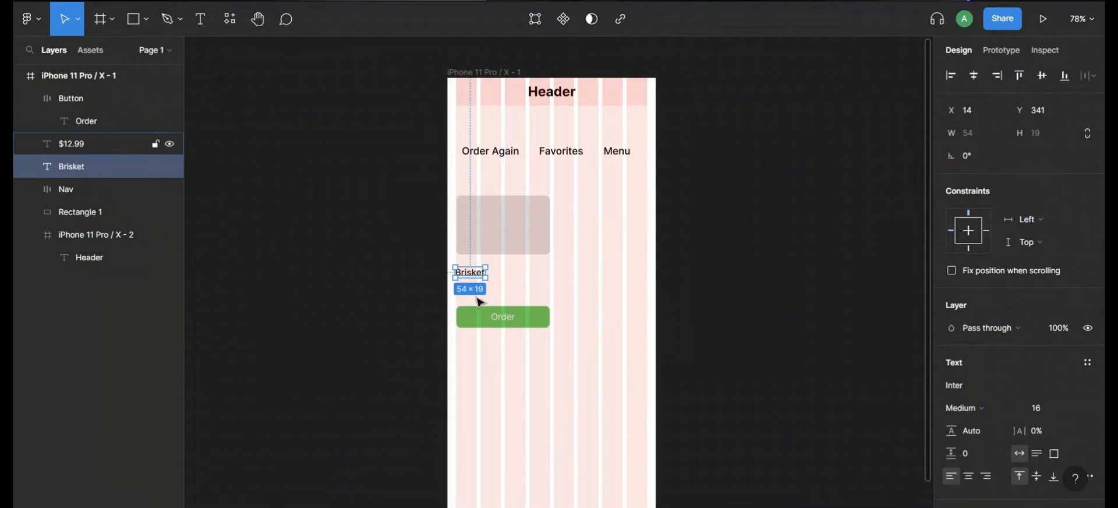
shift+click(476, 291)
key(shift+a)
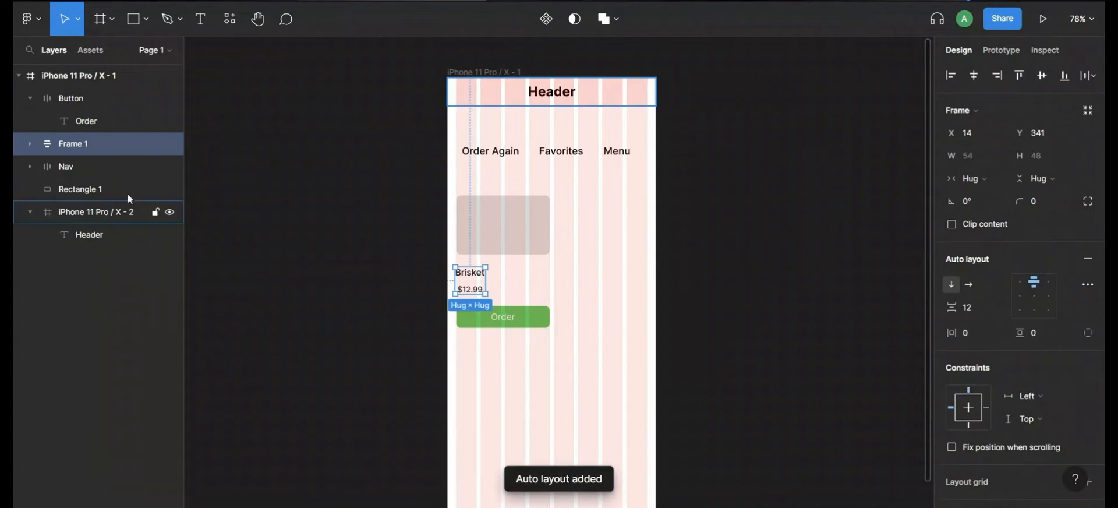
double_click(74, 142)
text(Tag)
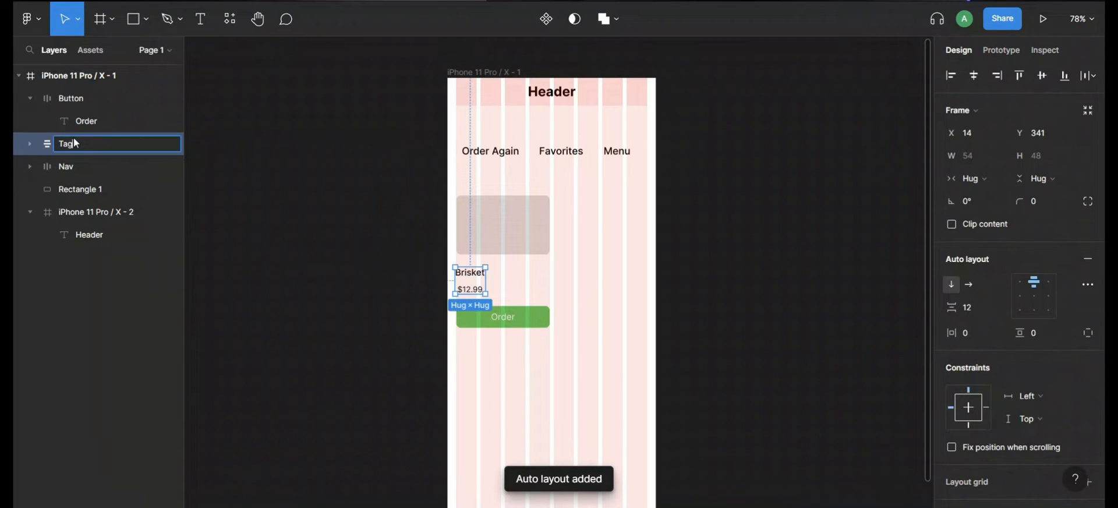
key(Return)
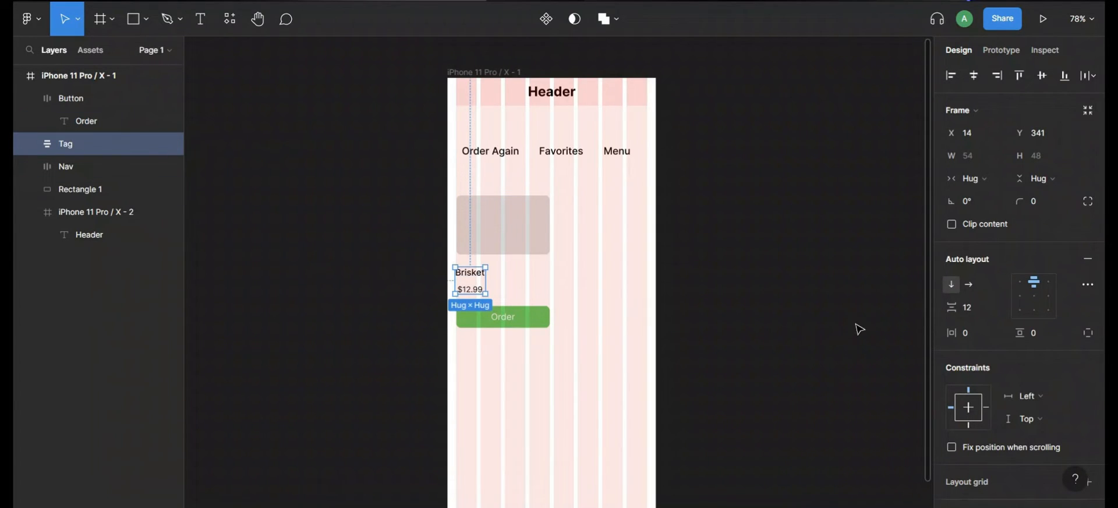
Set the Tag frame's item spacing to 4 and its auto layout alignment to centre.
click(981, 313)
text(4)
key(Return)
click(1040, 297)
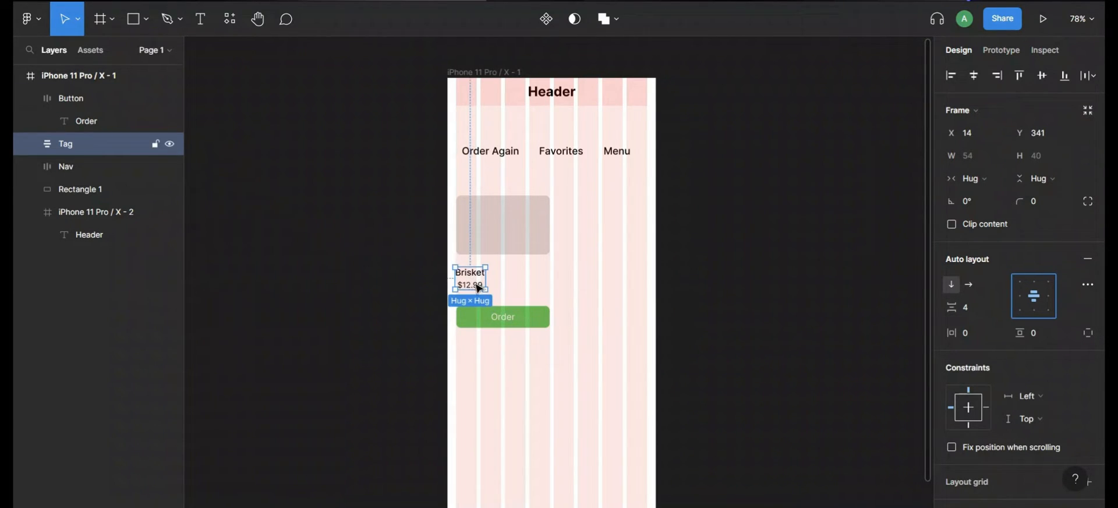
Wrap the Tag and Button frames in a vertical auto layout frame with top-left alignment.
shift+click(535, 325)
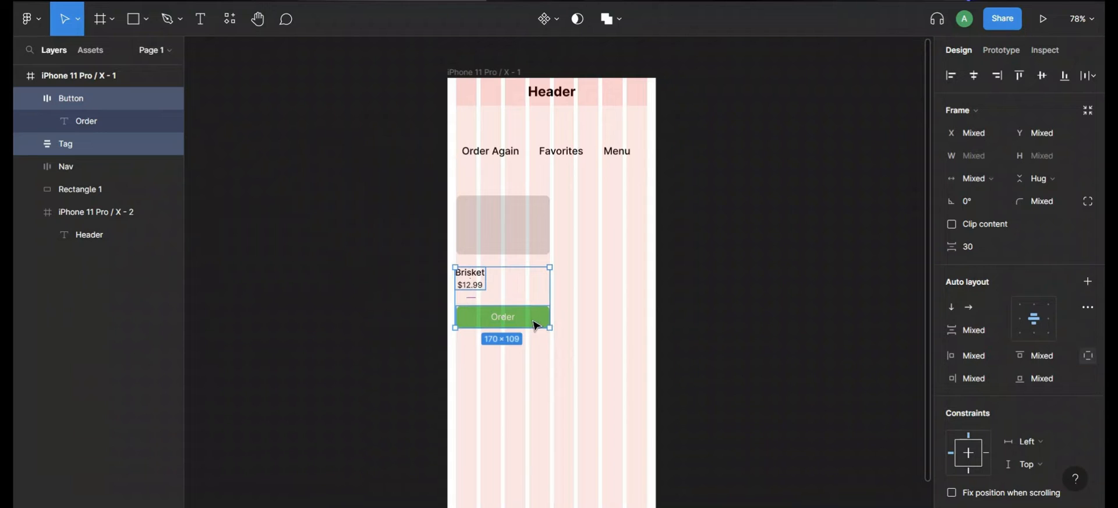
key(shift+a)
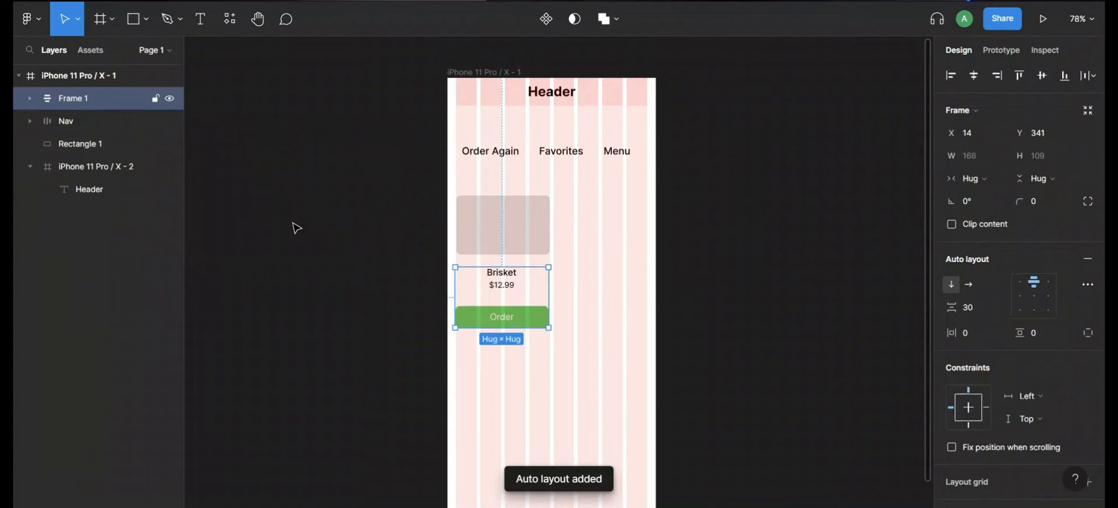
click(1018, 281)
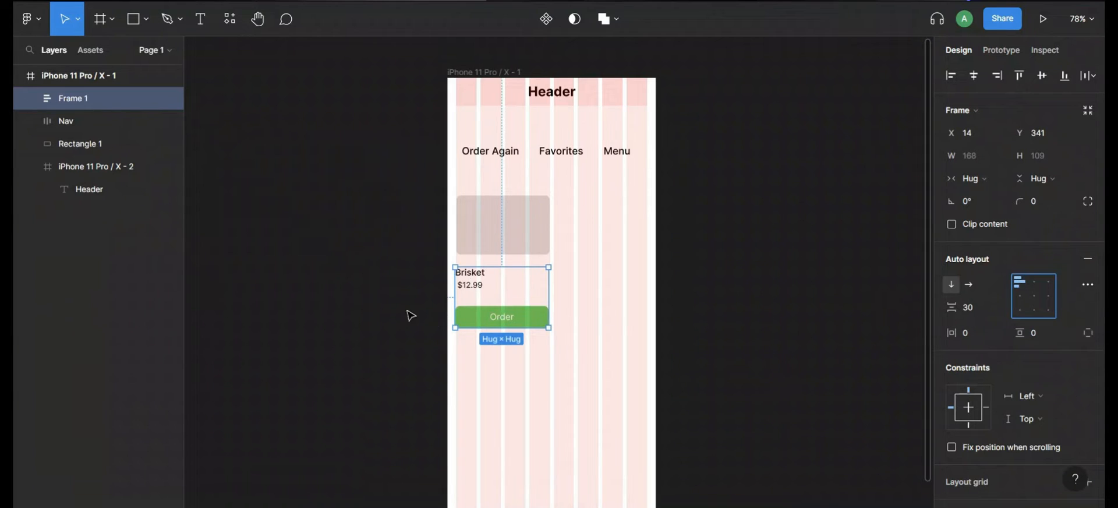
Rename the frame holding the Tag and Button as Order and set its item spacing to 8.
double_click(78, 100)
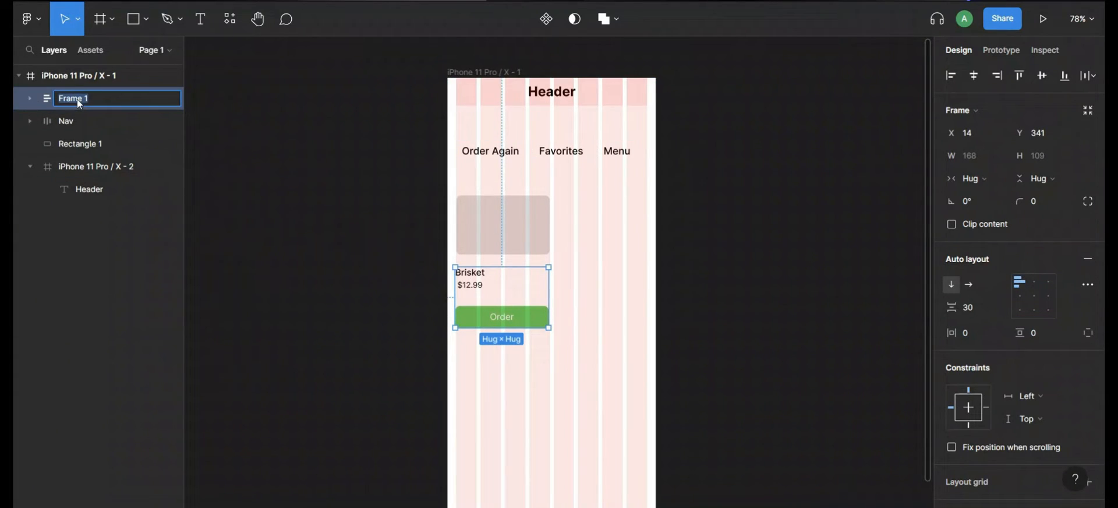
text(Order)
key(Return)
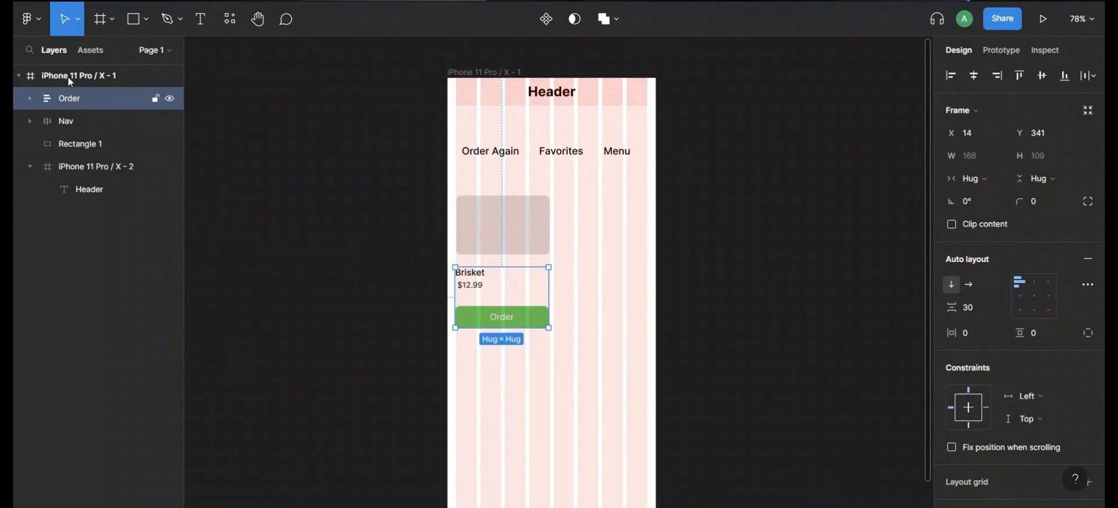
click(974, 309)
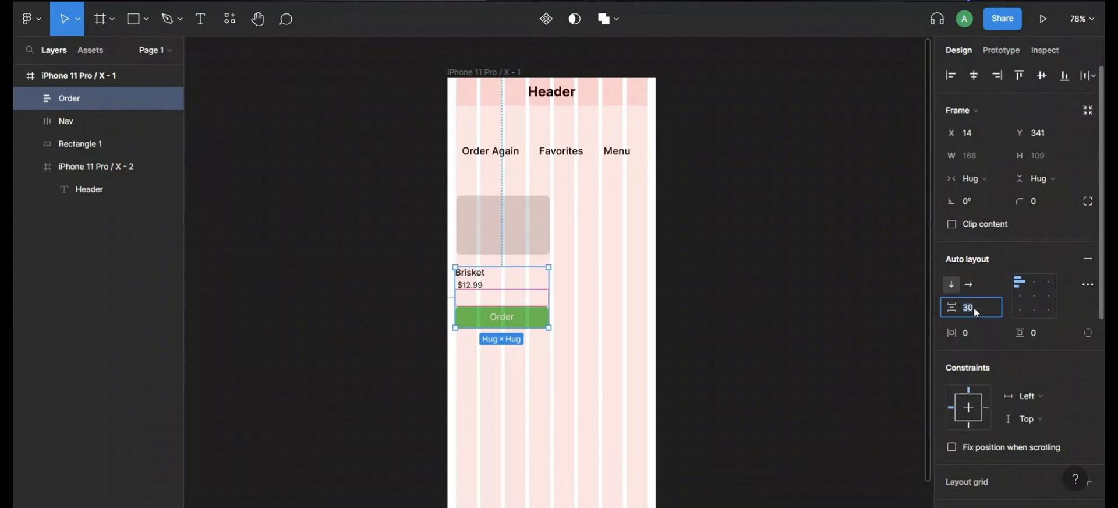
text(8)
key(Return)
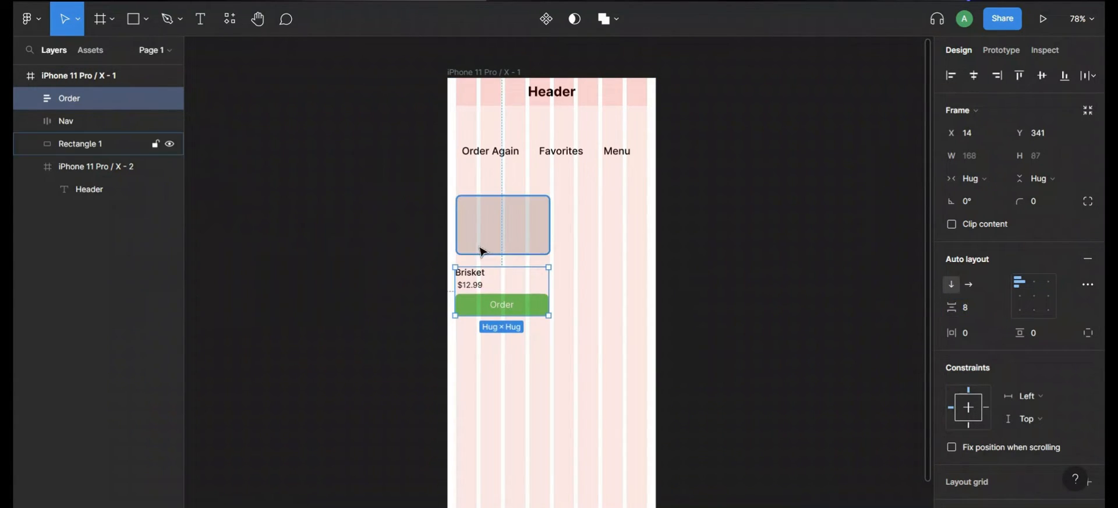
click(612, 334)
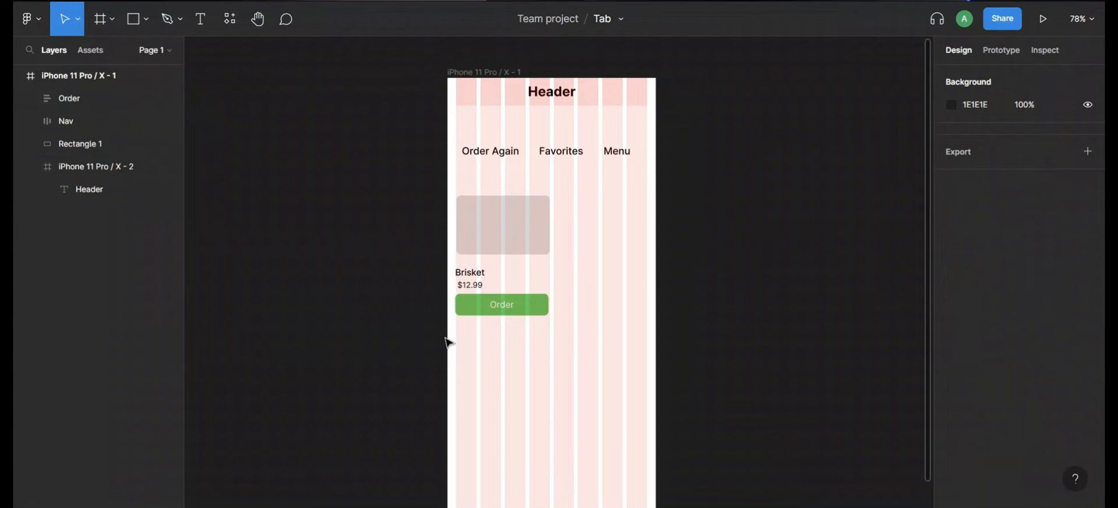
Wrap the grey image rectangle and the Order frame in an auto layout frame and rename it as Food.
click(512, 239)
shift+click(504, 285)
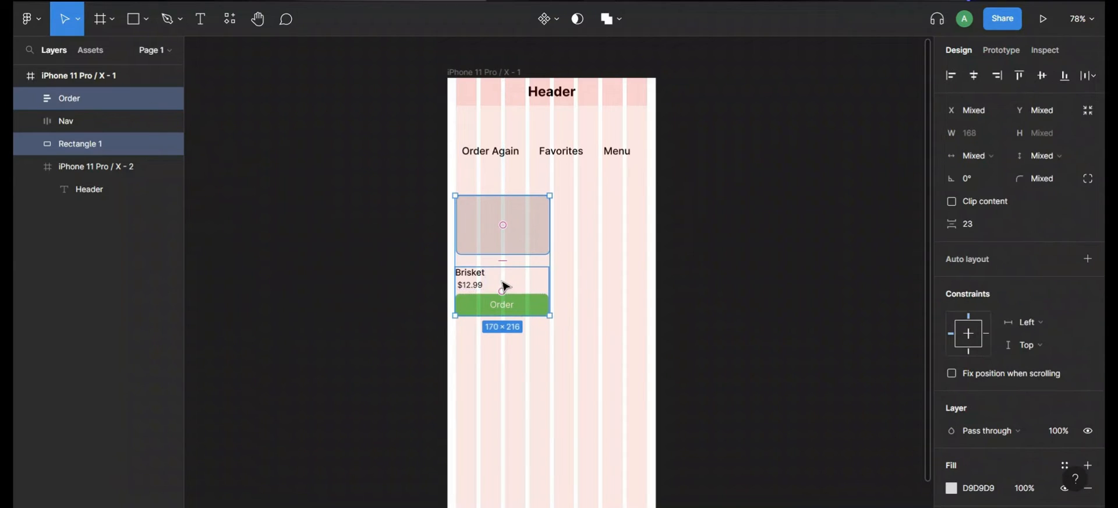
key(shift+a)
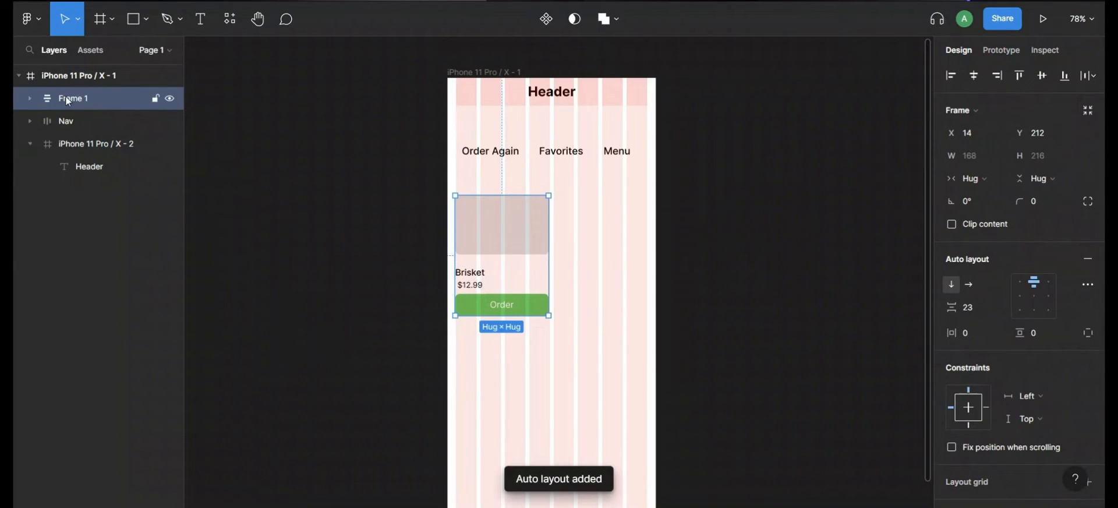
double_click(68, 99)
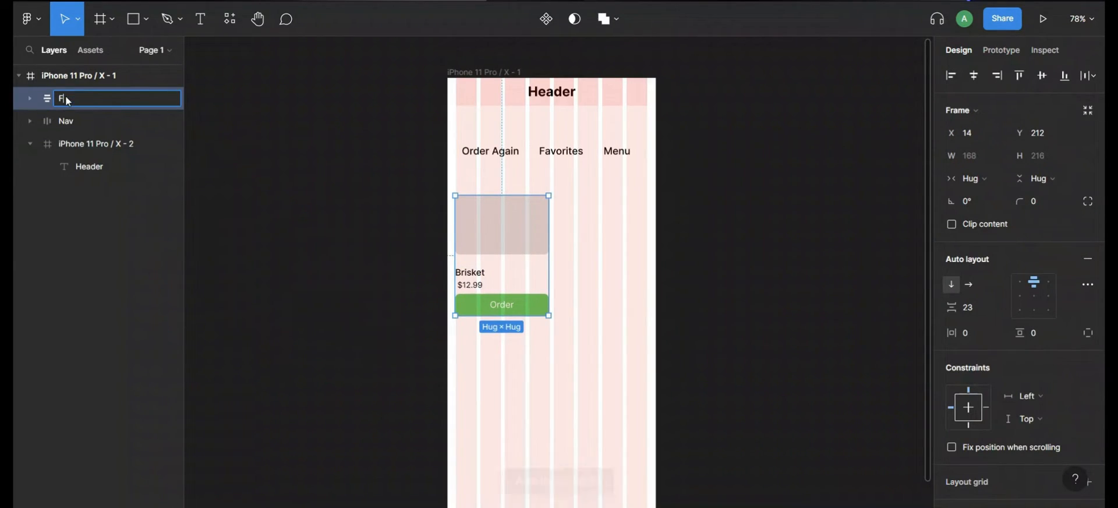
text(Food)
key(Return)
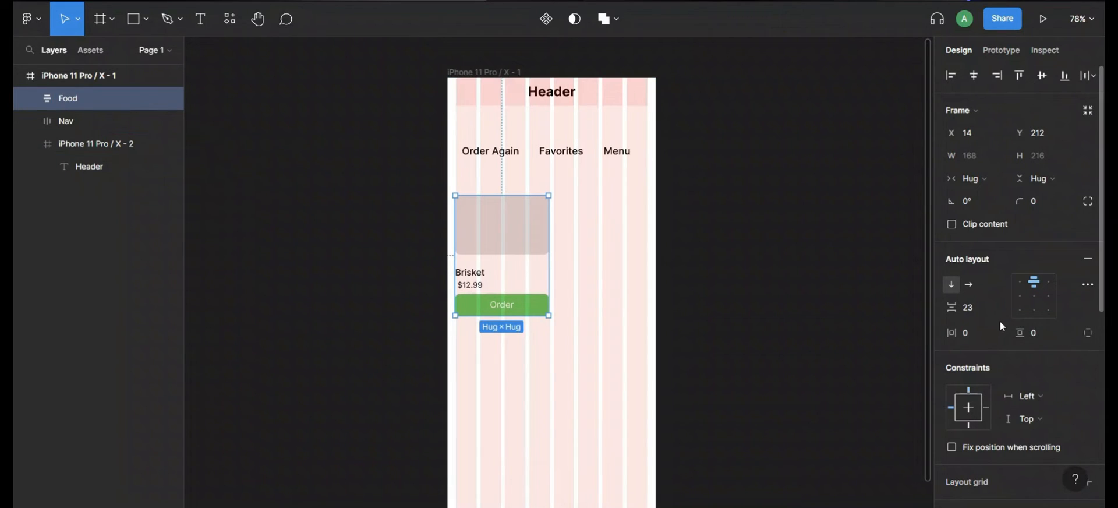
Set the Food frame's item spacing to 16 and its auto layout alignment to centre.
click(977, 312)
text(16)
key(Return)
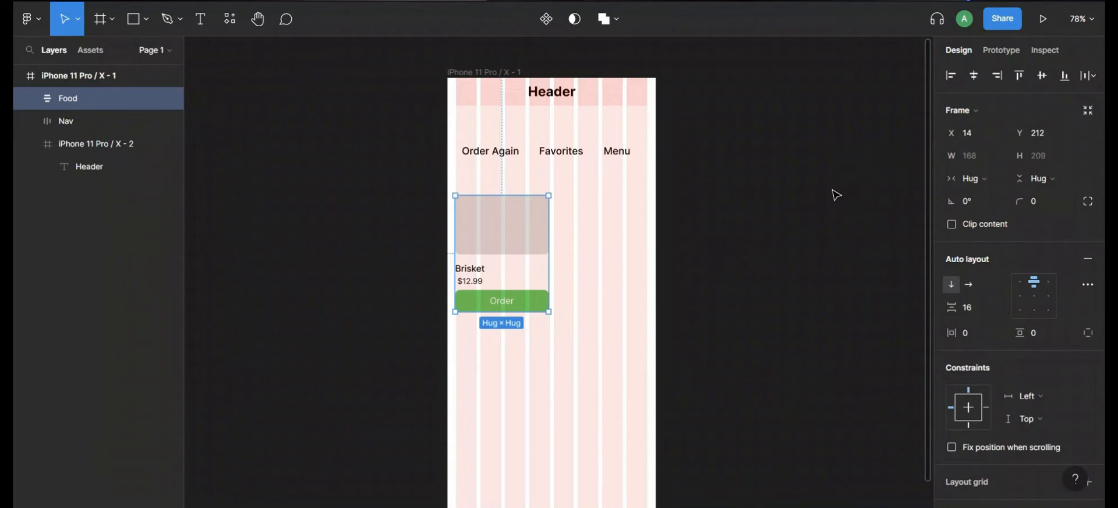
click(1034, 296)
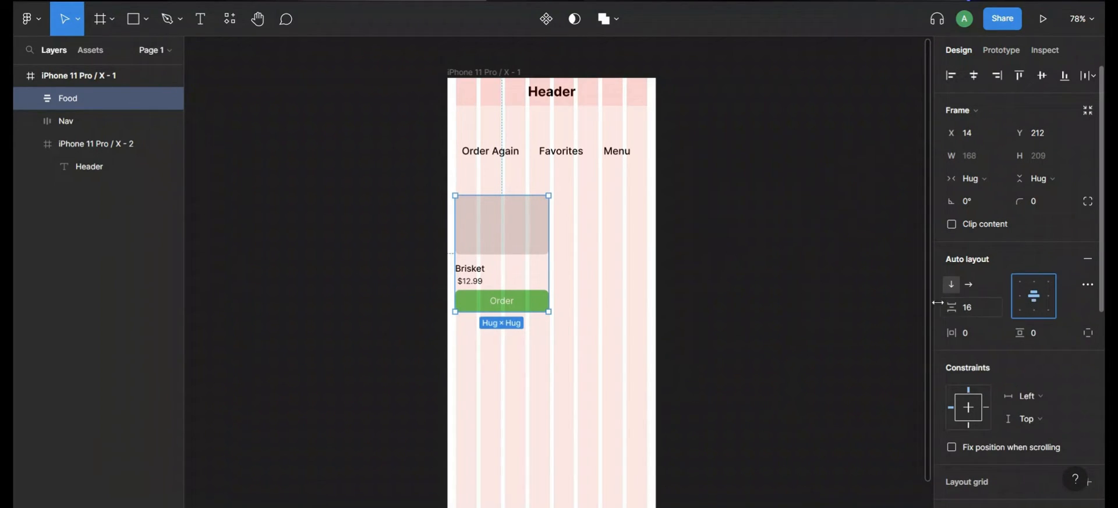
click(651, 293)
Run the Unsplash plugin on the Food card's image rectangle and browse the food category photos.
double_click(490, 236)
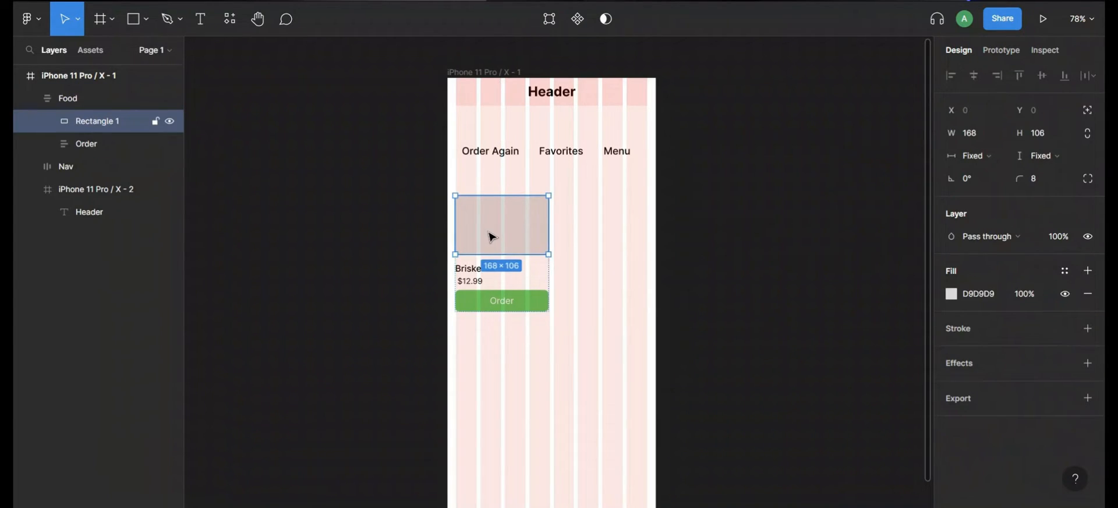
right_click(683, 237)
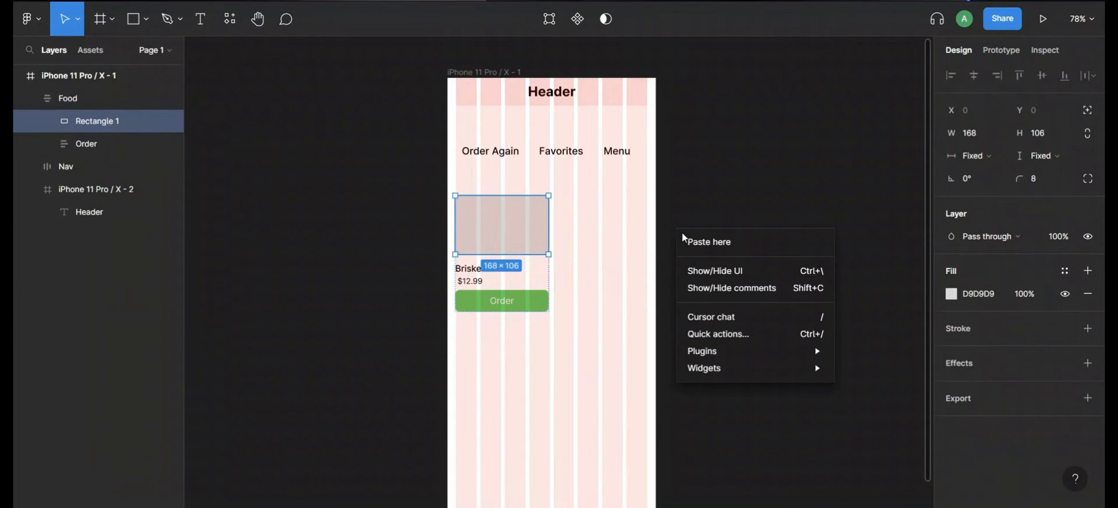
mouse_move(737, 355)
click(899, 157)
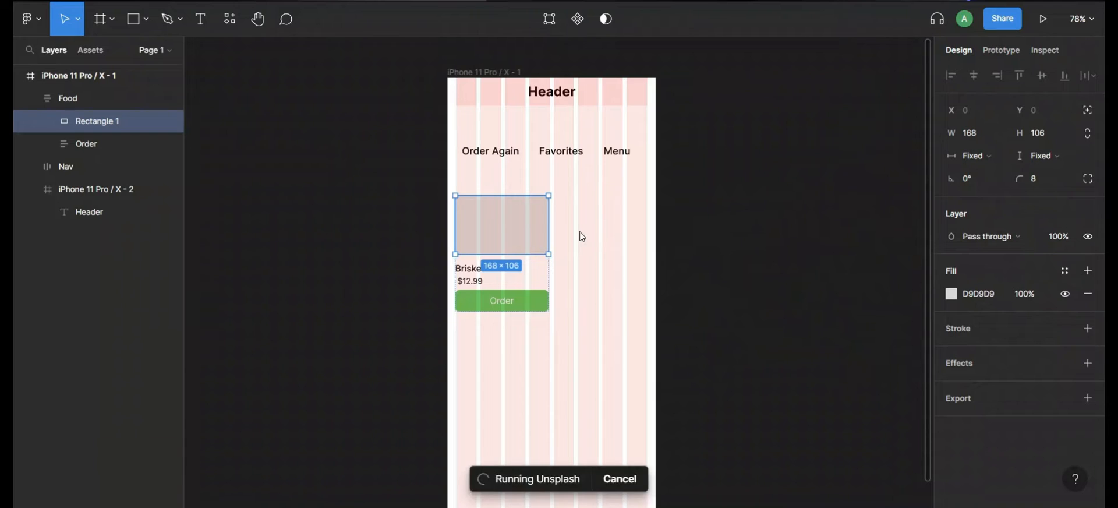
scroll(542, 244, right, 3)
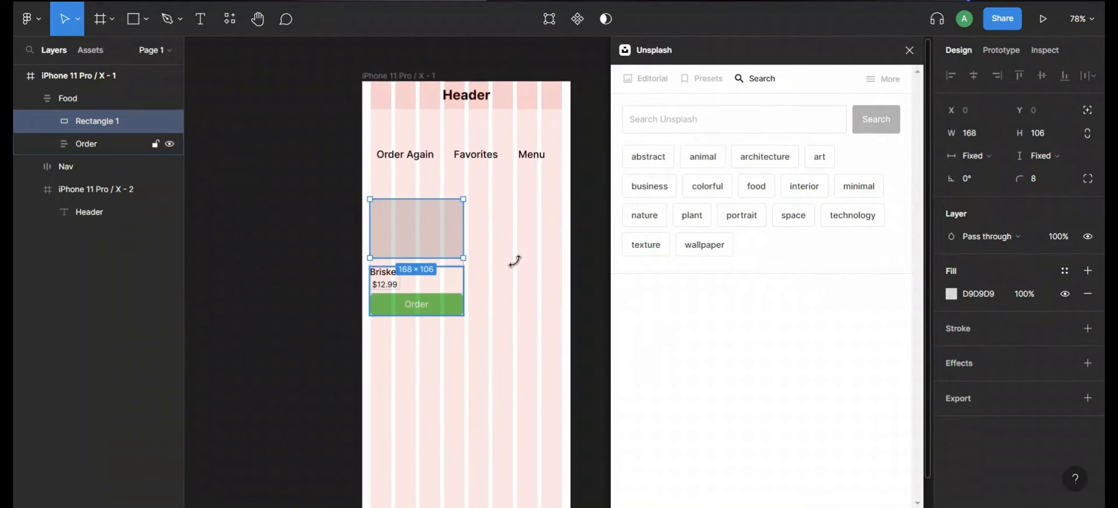
click(757, 186)
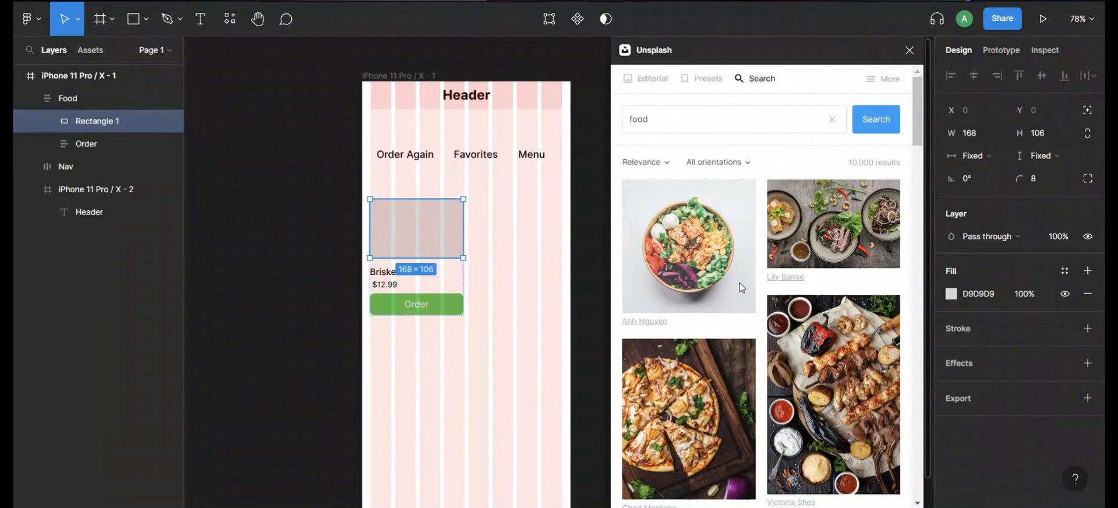
scroll(740, 279, down, 2)
scroll(739, 275, up, 2)
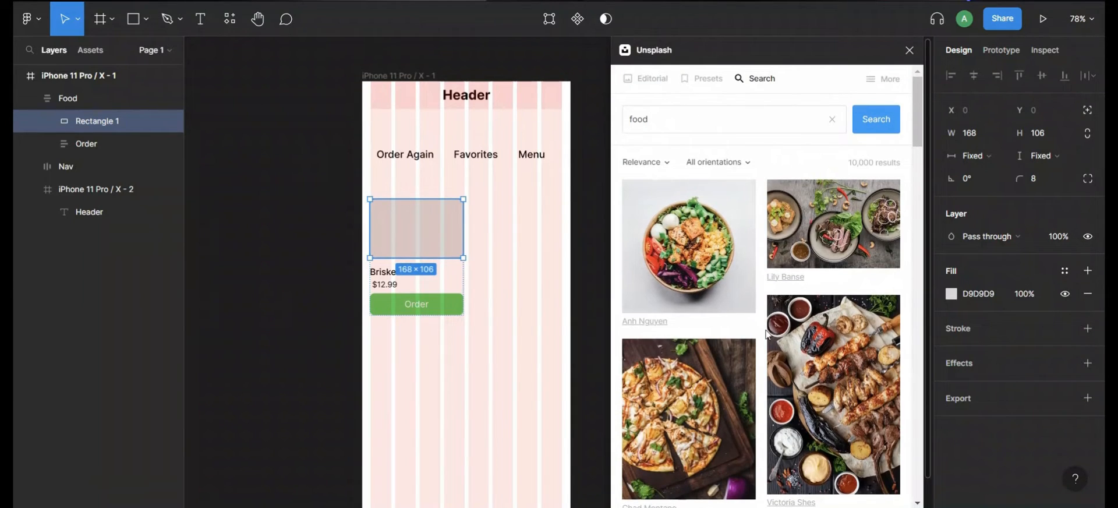
Search Unsplash for brisket and fill the card's rectangle with the photo of a meat tray with side dishes.
click(735, 128)
drag(735, 128, 631, 120)
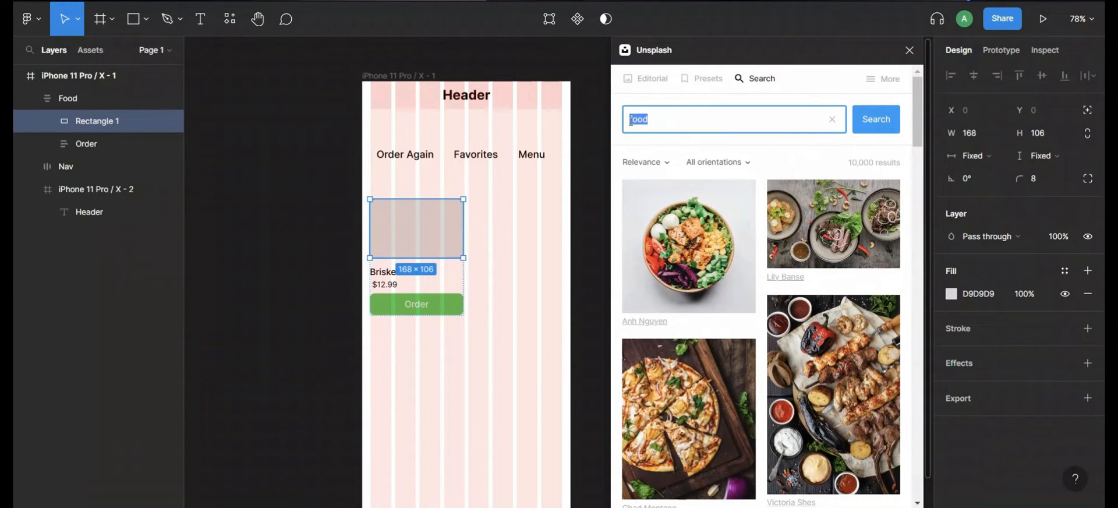
text(brisket)
key(Return)
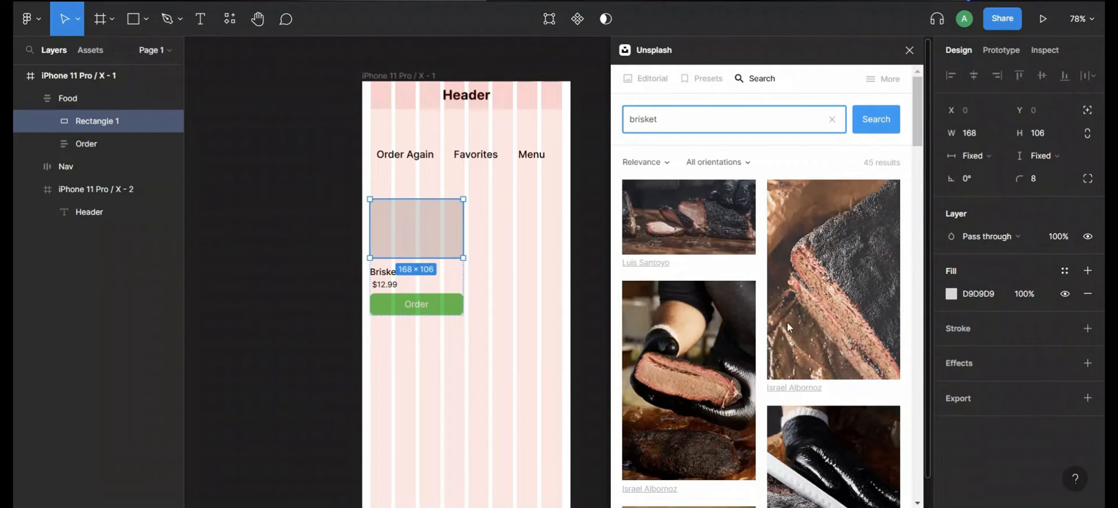
scroll(729, 347, down, 7)
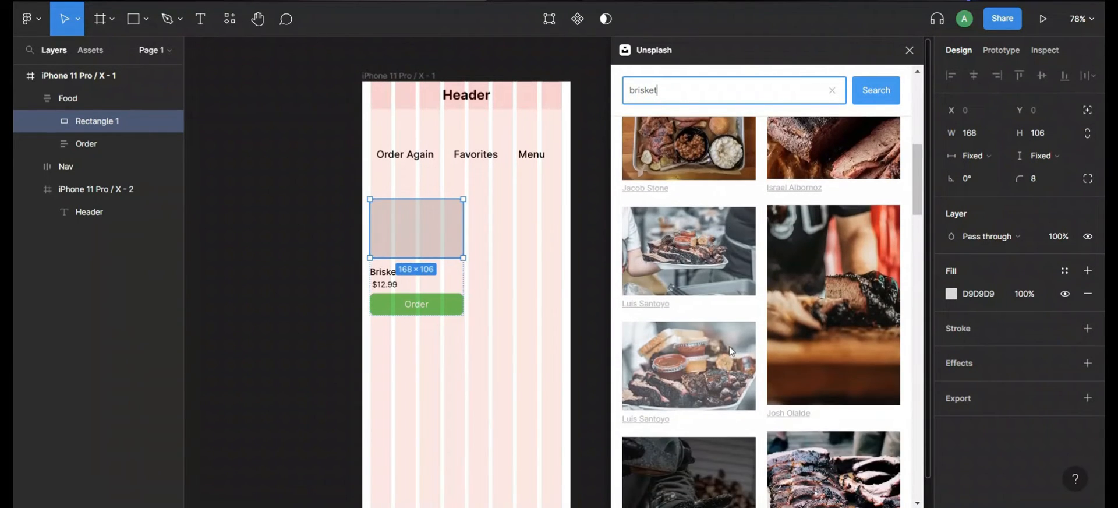
scroll(716, 259, up, 1)
click(684, 230)
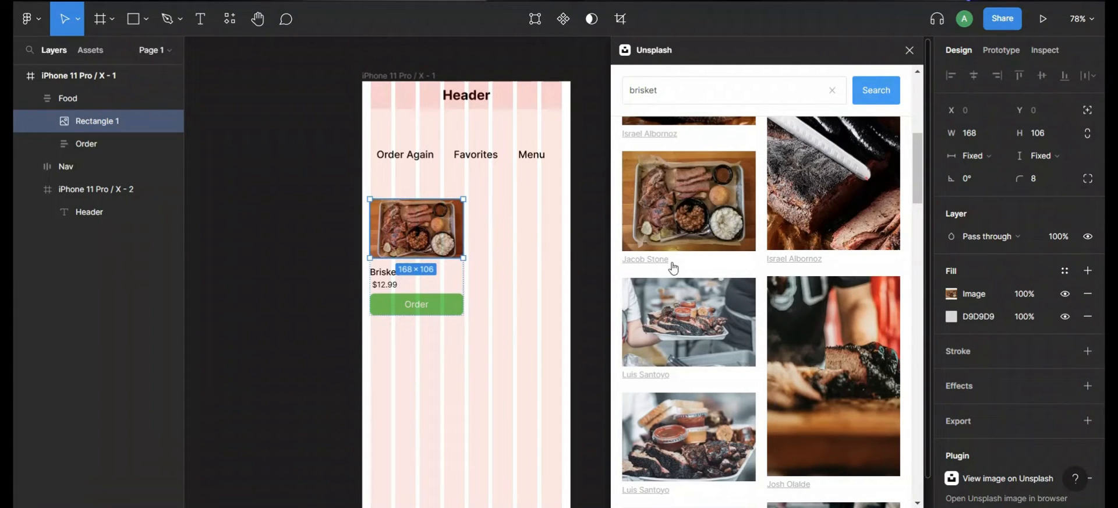
Duplicate the Food card and place the copy beside the original in the same row at X 192.
drag(553, 319, 537, 325)
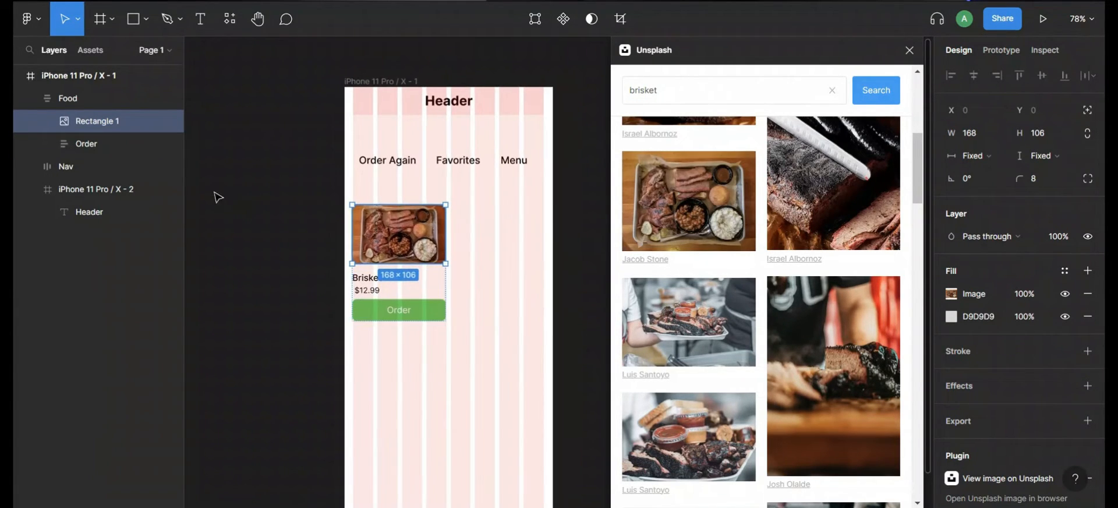
click(85, 99)
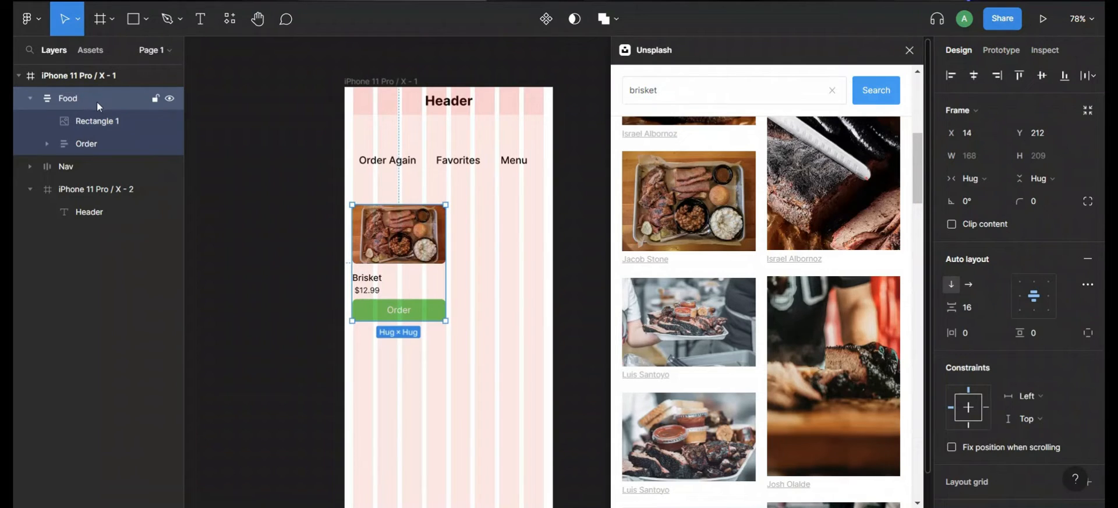
key(ctrl+d)
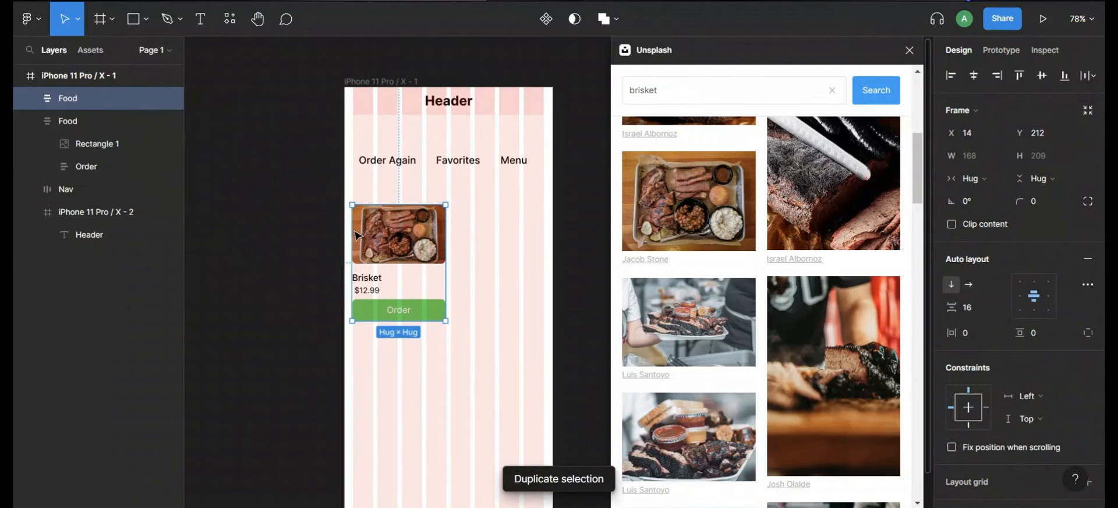
drag(405, 251, 503, 251)
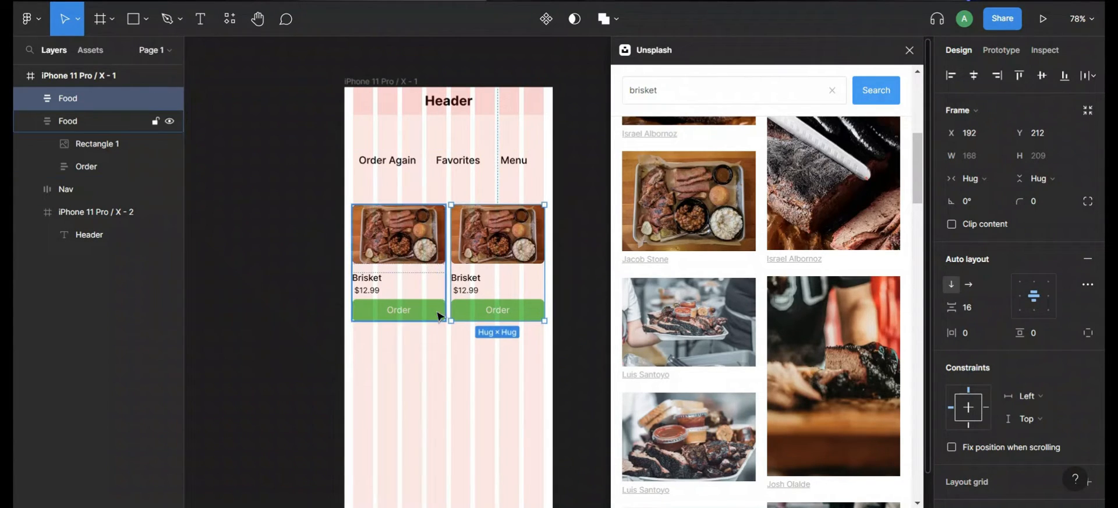
Duplicate both Food cards together and move the copied pair onto the empty canvas to the right of the phone frame.
scroll(435, 375, down, 3)
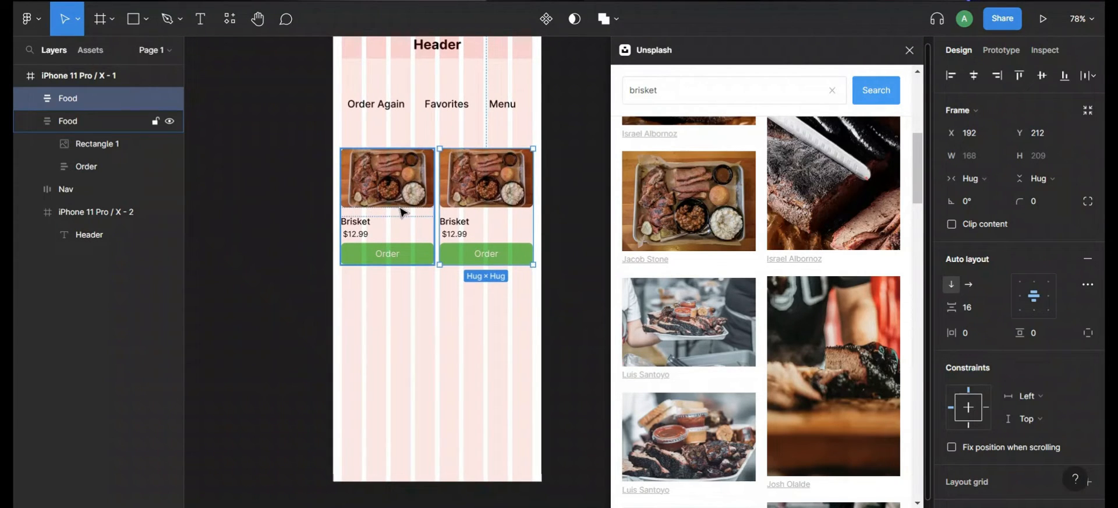
drag(484, 346, 352, 366)
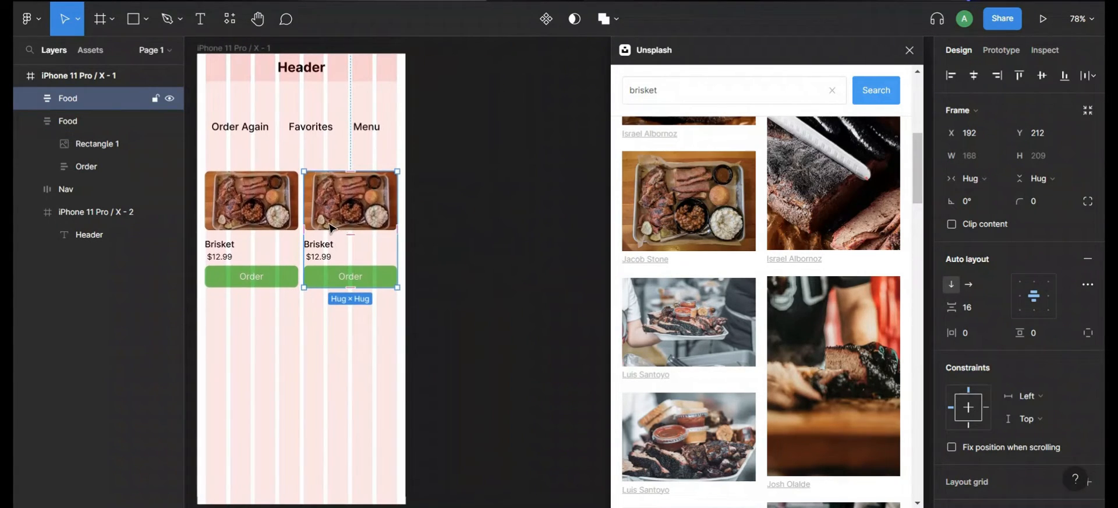
shift+click(258, 219)
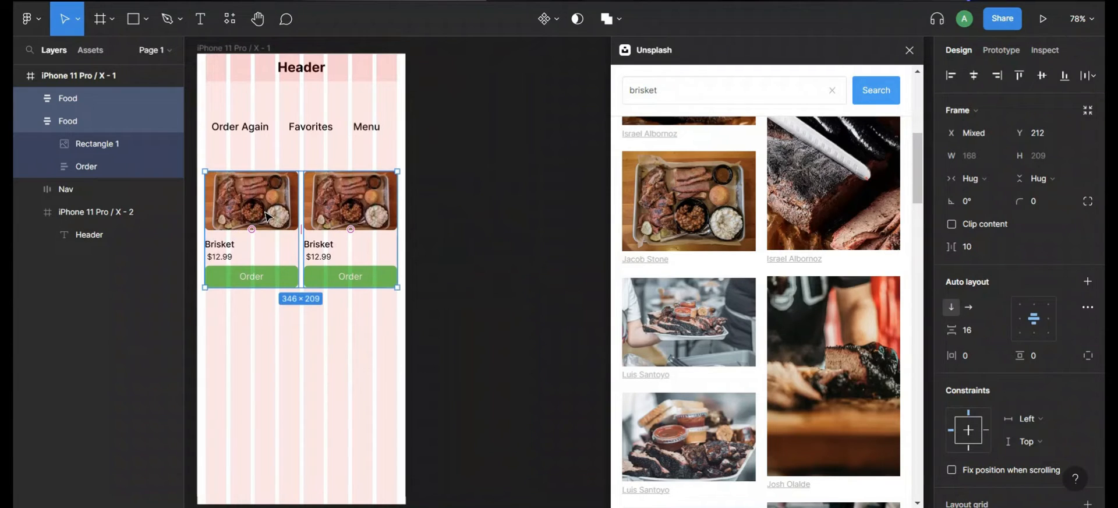
key(ctrl+d)
drag(367, 214, 585, 216)
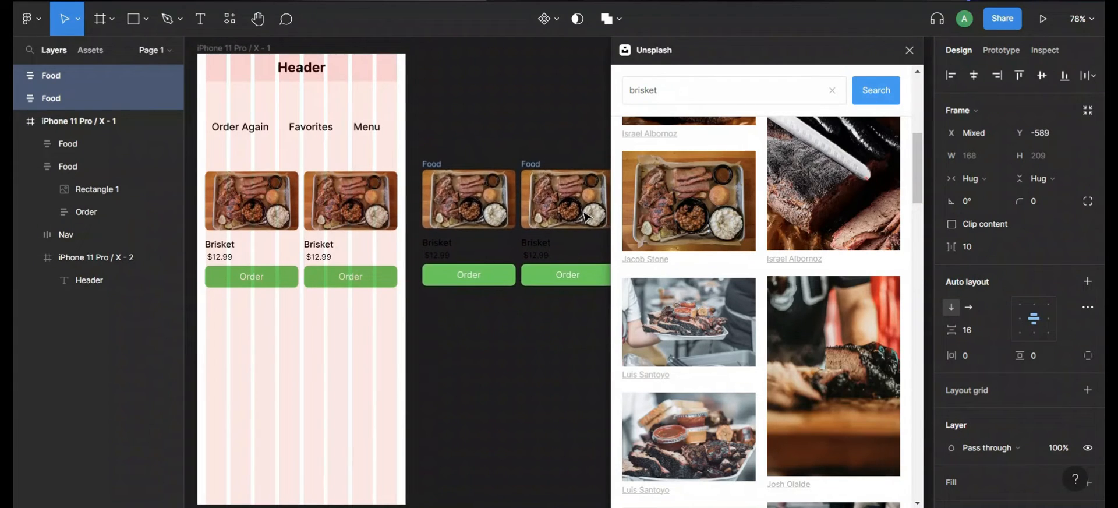
Duplicate the pair of cards outside the phone frame and place the new pair further right in line with it.
drag(408, 383, 253, 386)
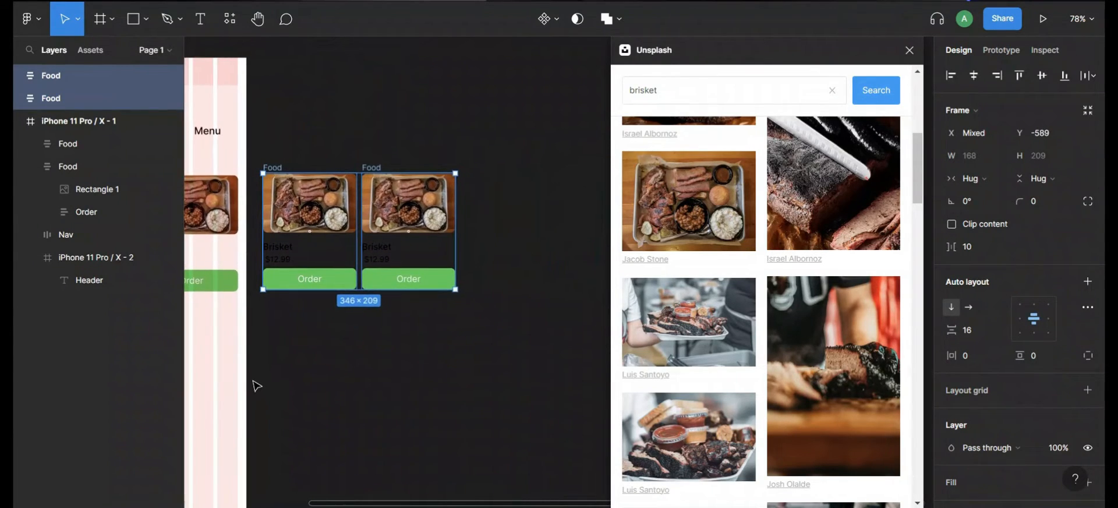
key(ctrl+d)
drag(347, 201, 504, 205)
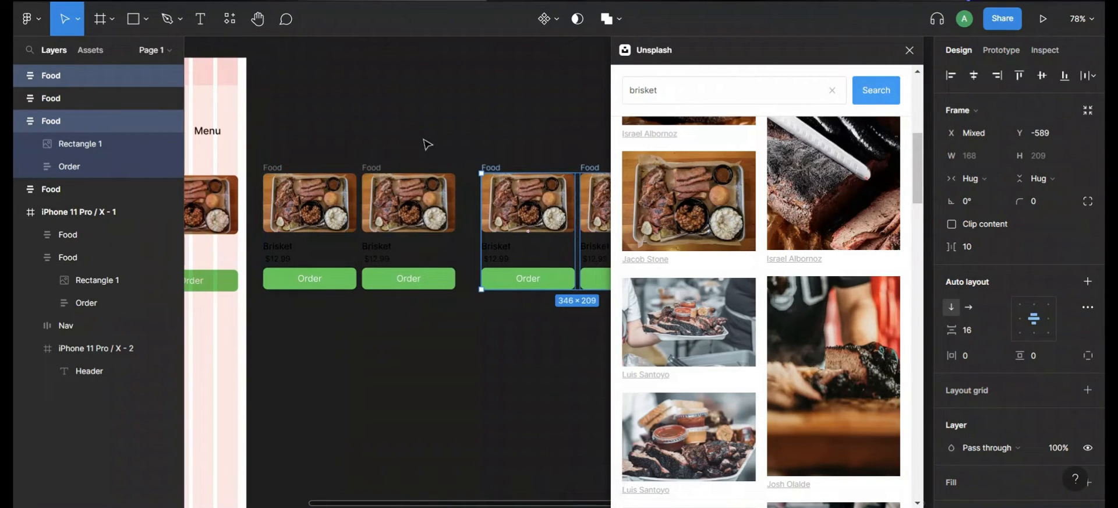
Select the first card's image in the near pair outside the phone frame and search Unsplash for food.
scroll(390, 145, left, 5)
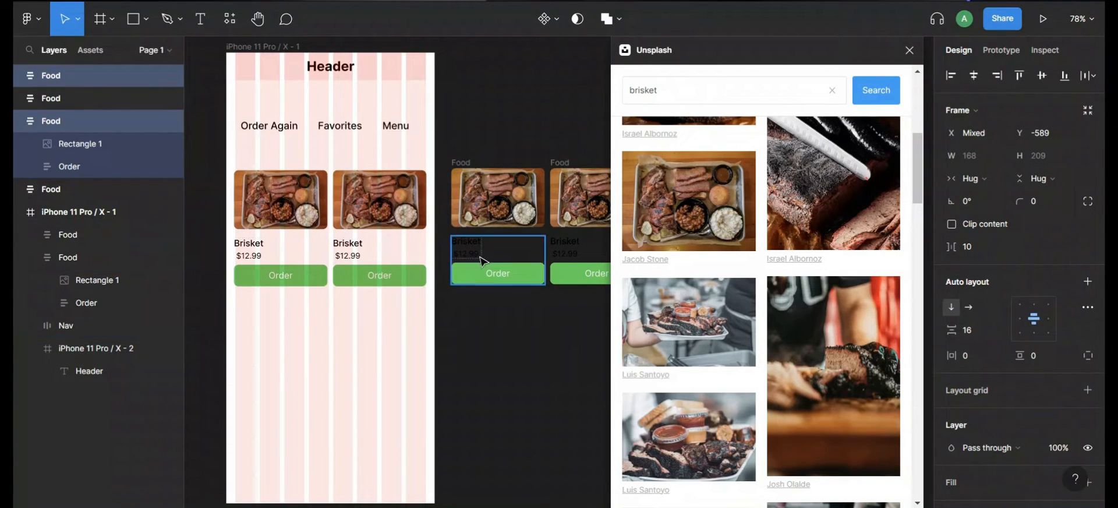
scroll(406, 267, right, 3)
click(412, 214)
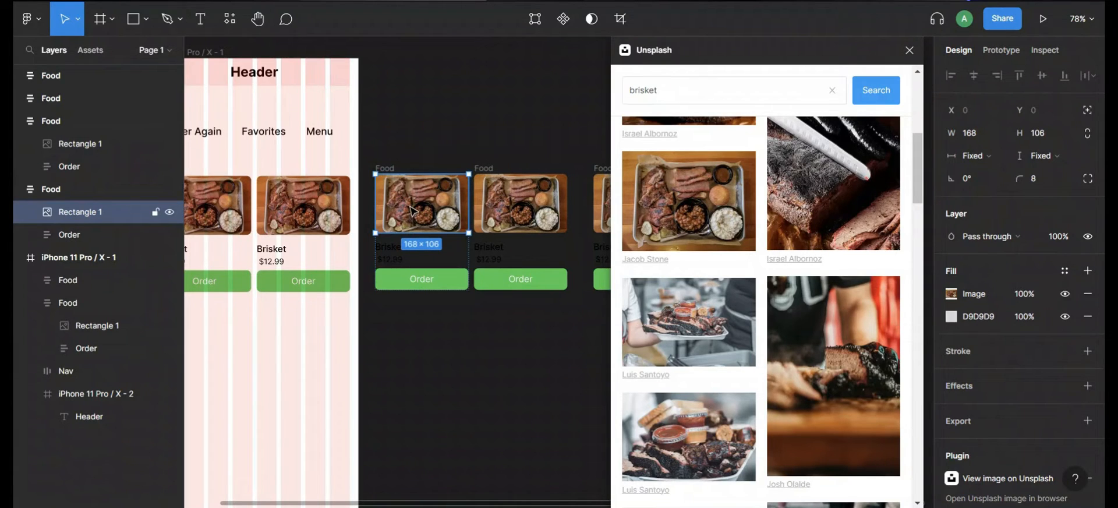
drag(693, 88, 625, 94)
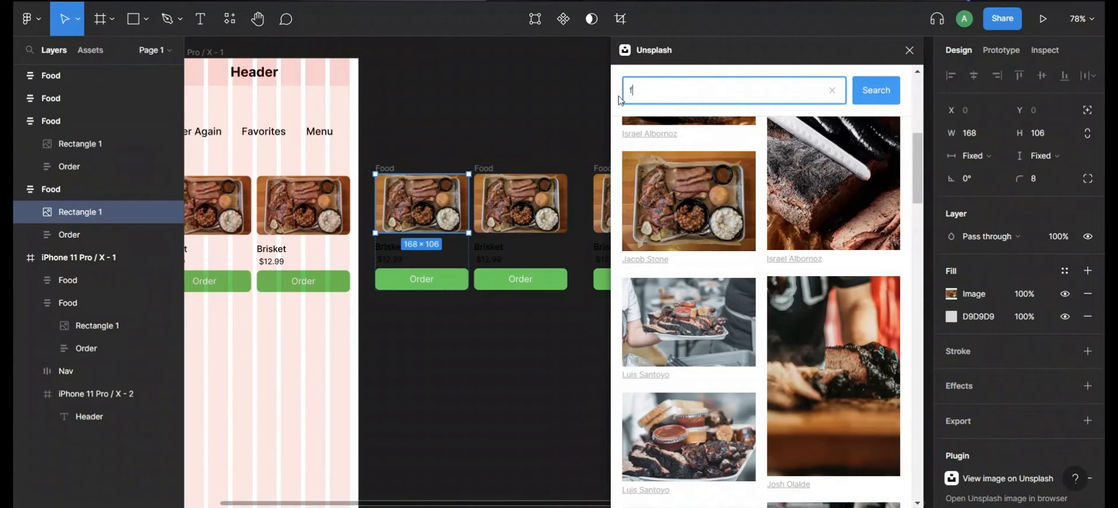
key(Return)
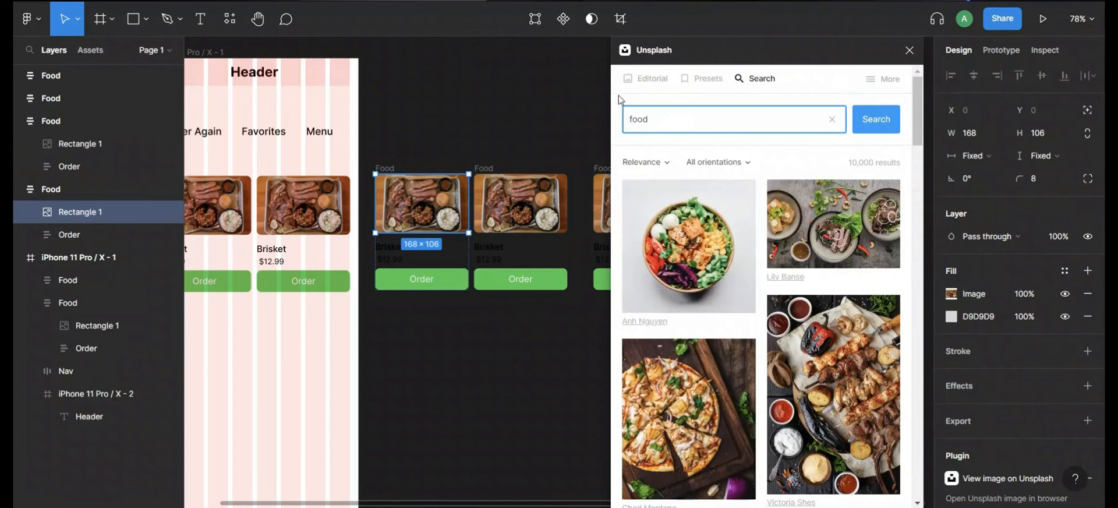
scroll(743, 312, down, 3)
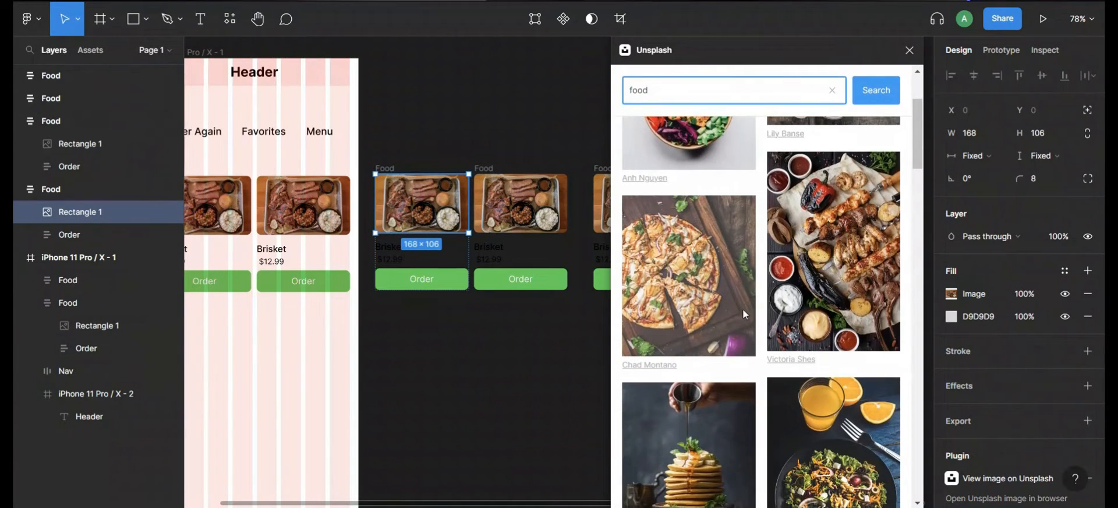
Try the pancake stack photo and the salad bowl photo as the fill of the selected card image.
scroll(742, 308, down, 3)
click(706, 337)
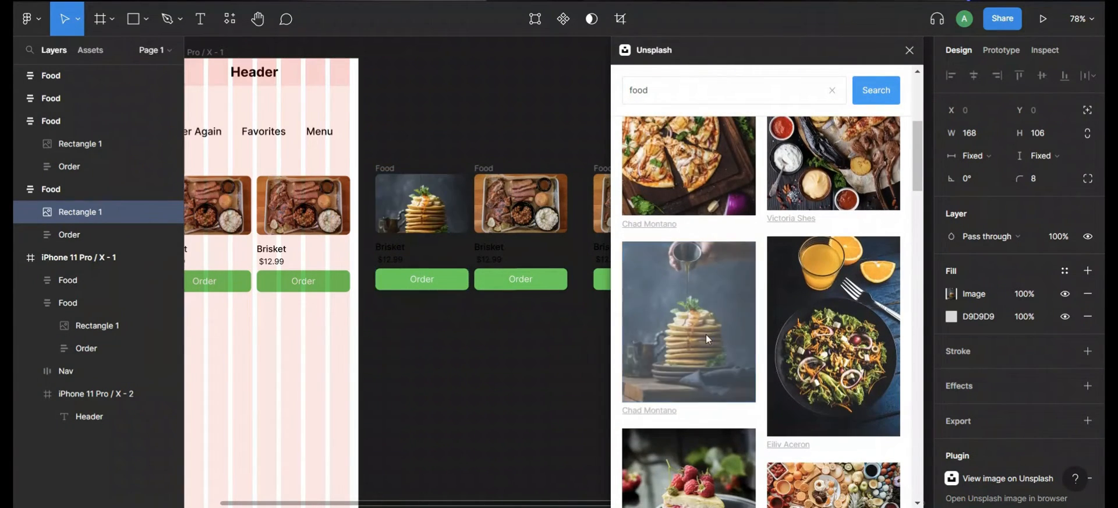
click(827, 349)
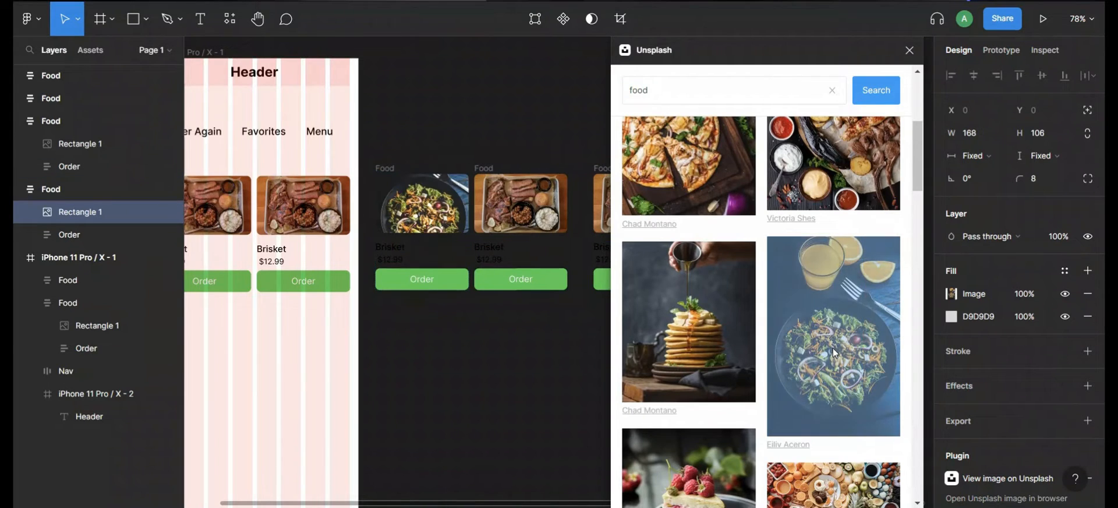
Fill the image rectangles of both cards in the near pair with the raspberry layer cake photo.
scroll(722, 391, down, 3)
click(722, 391)
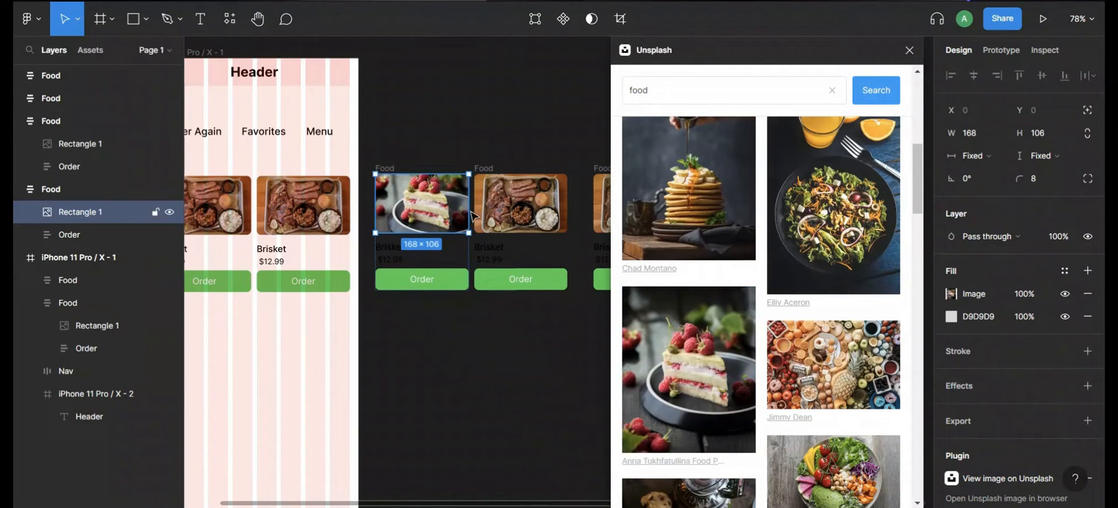
click(537, 215)
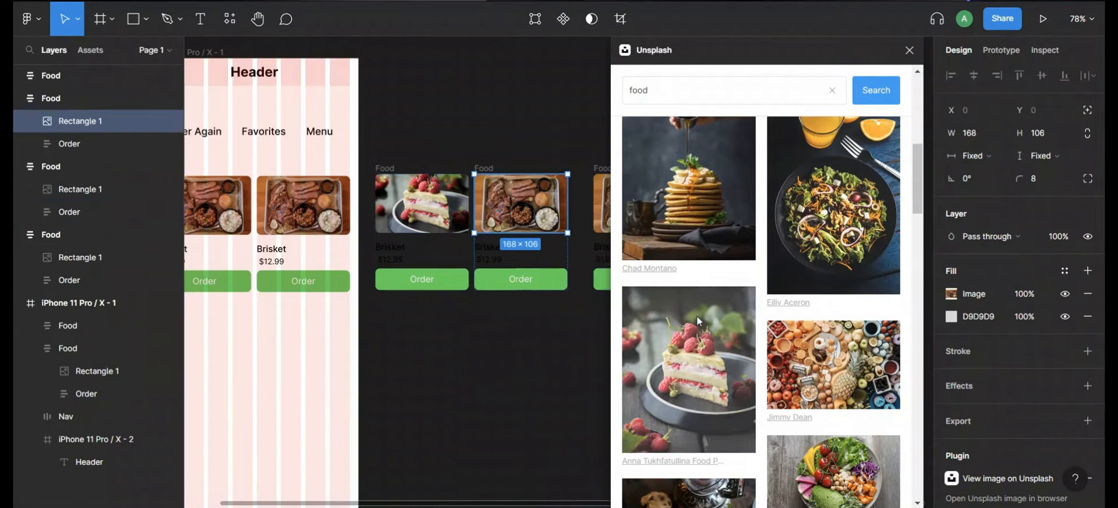
click(689, 369)
Fill the image rectangles of both cards in the far pair with the photo of a plated meal with salad and bread.
scroll(524, 367, right, 5)
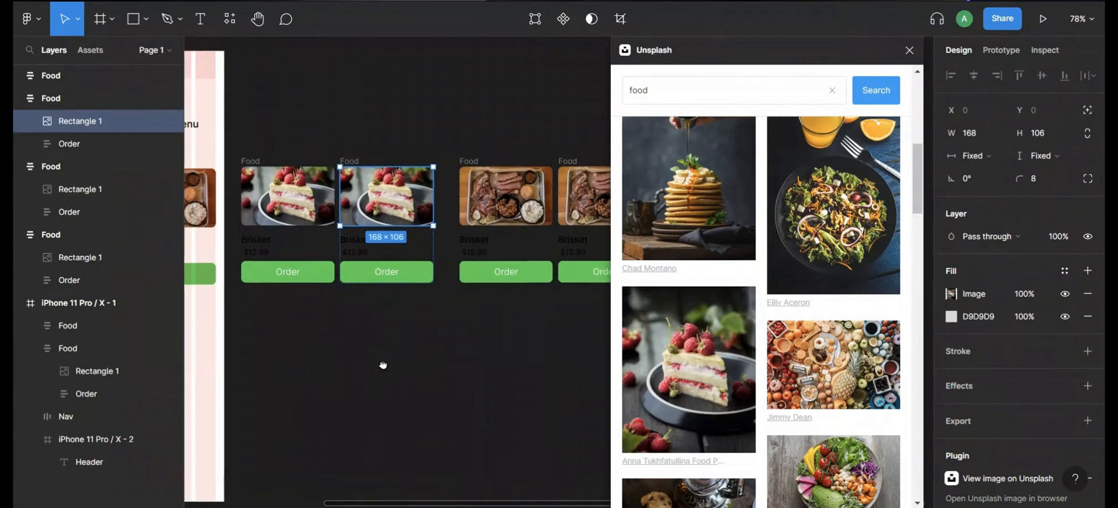
click(421, 194)
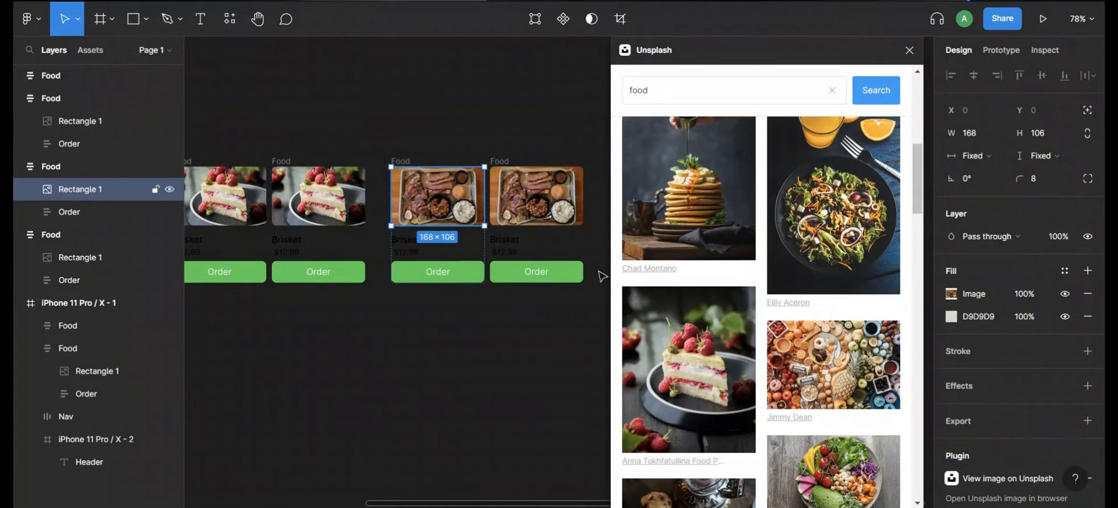
scroll(886, 390, down, 10)
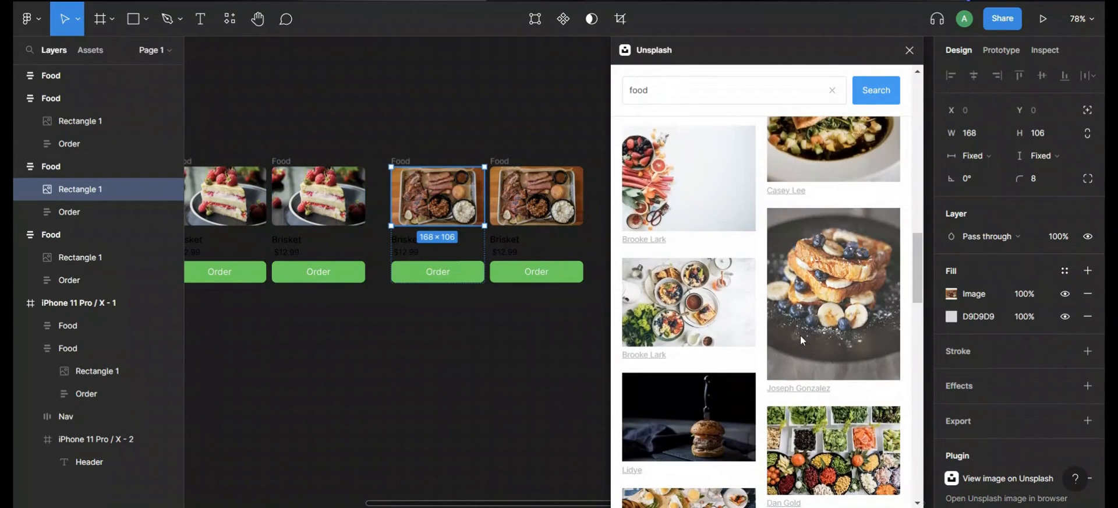
scroll(801, 329, down, 3)
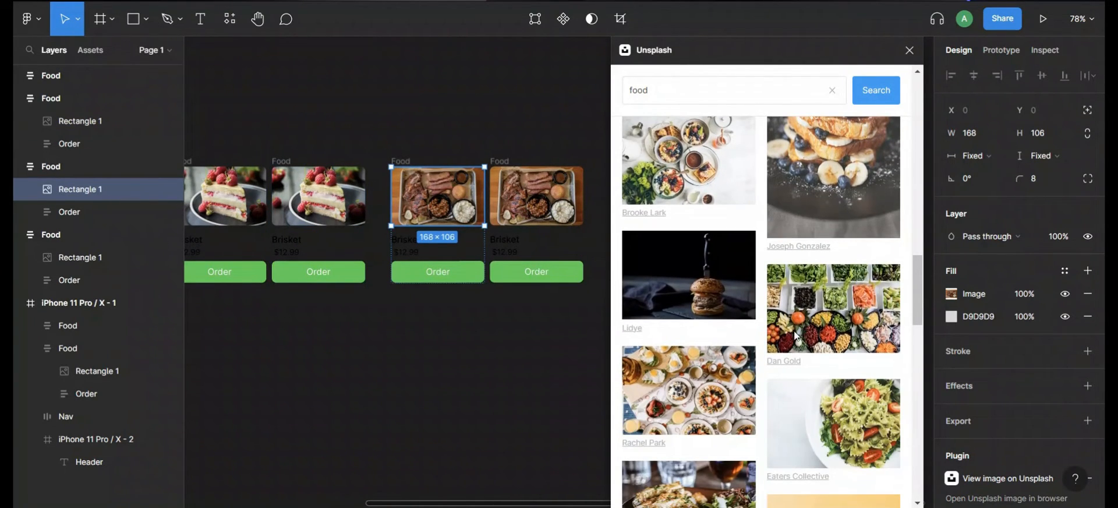
click(702, 290)
scroll(705, 291, down, 3)
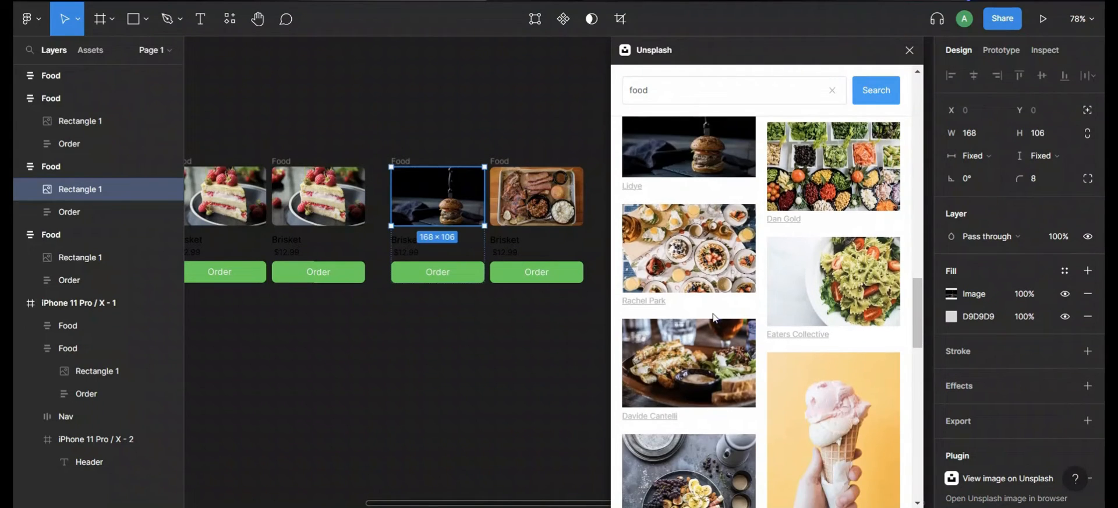
click(712, 371)
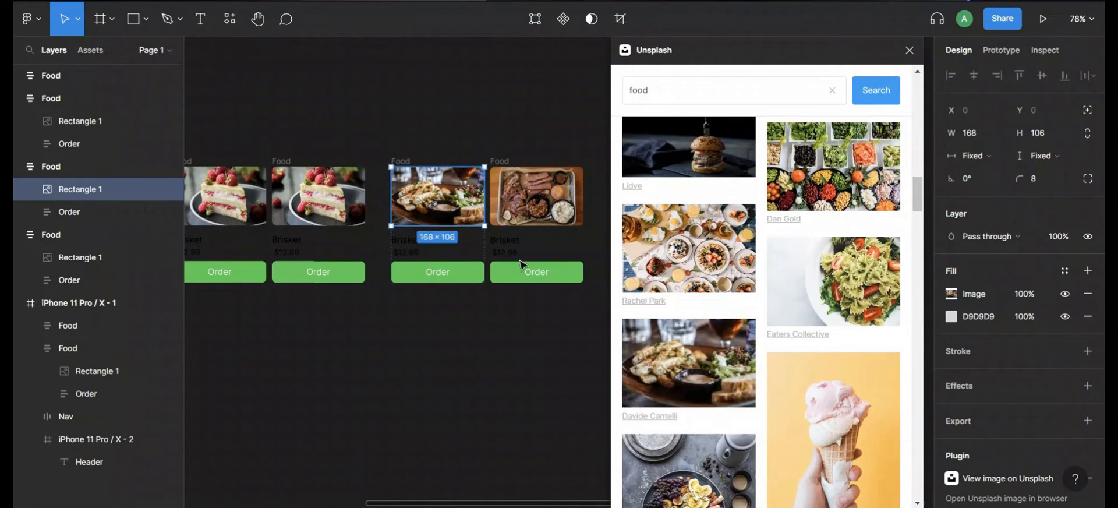
click(536, 196)
click(726, 367)
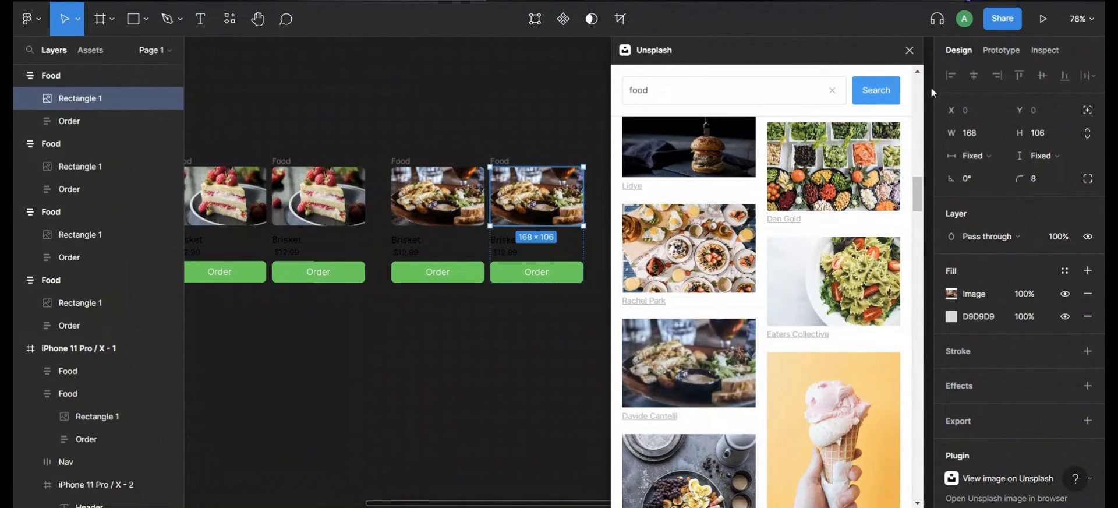
Close the Unsplash plugin and clear the selection.
click(910, 50)
drag(668, 252, 818, 262)
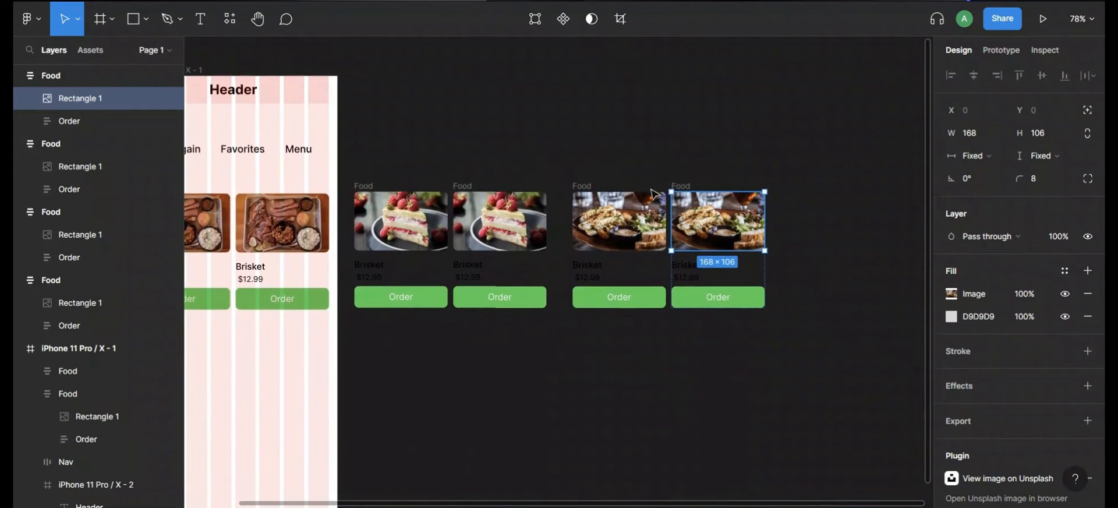
click(551, 139)
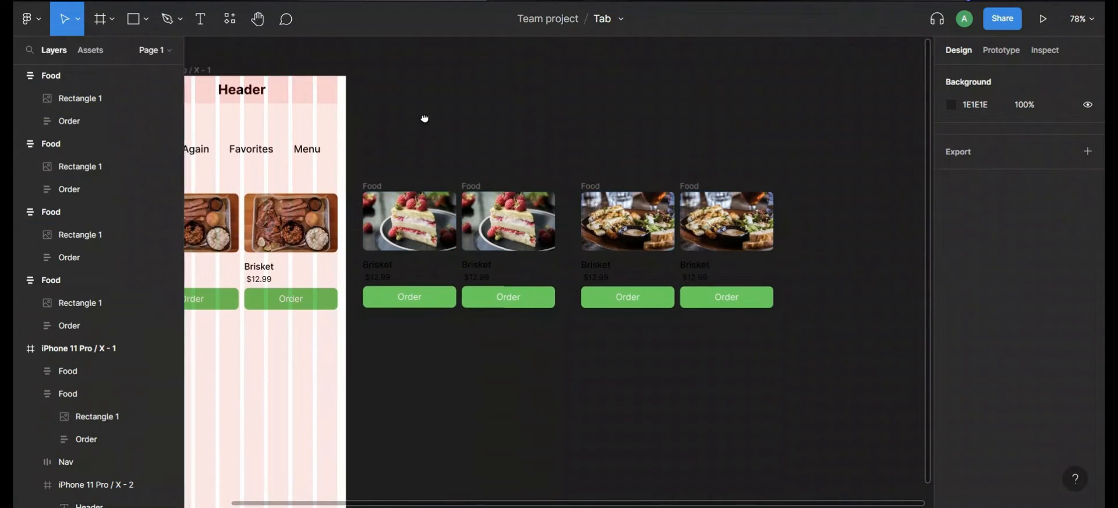
scroll(425, 117, left, 5)
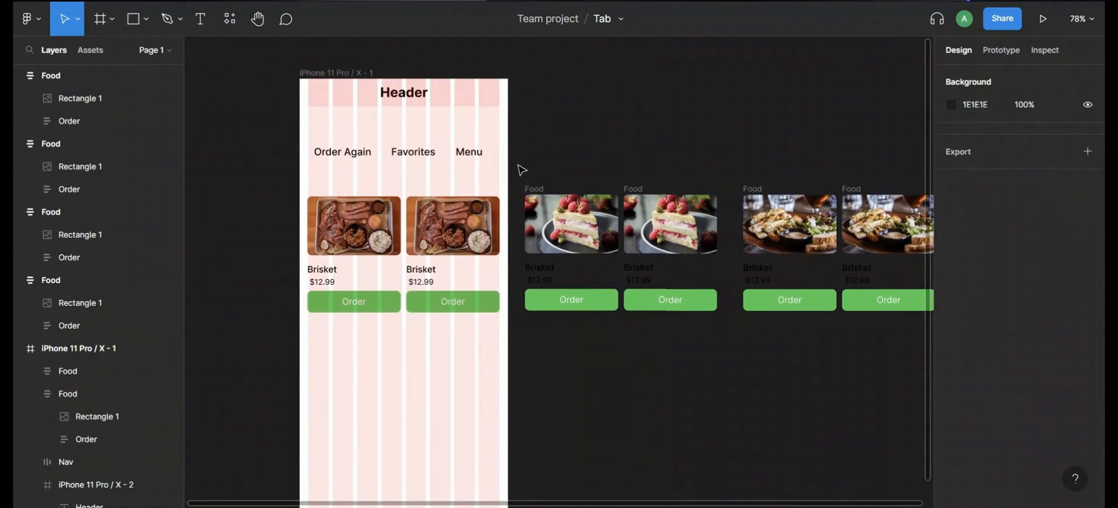
click(373, 225)
shift+click(435, 232)
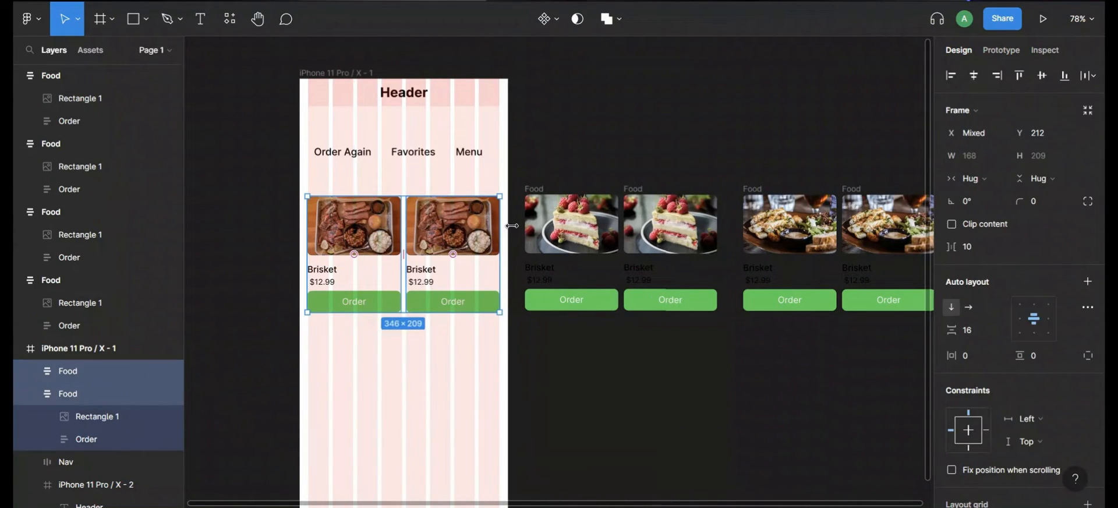
shift+click(541, 189)
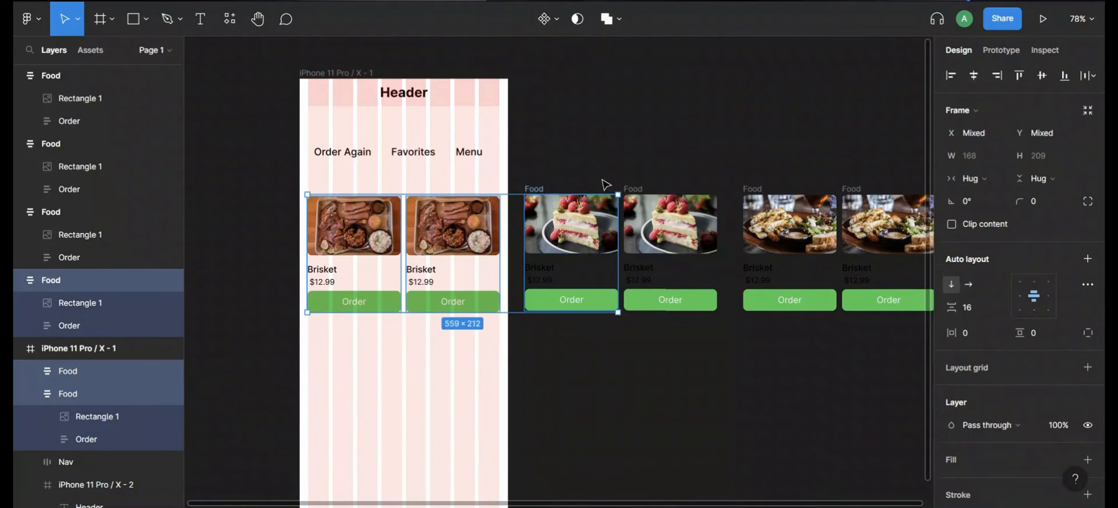
shift+click(639, 189)
shift+click(758, 189)
shift+click(856, 189)
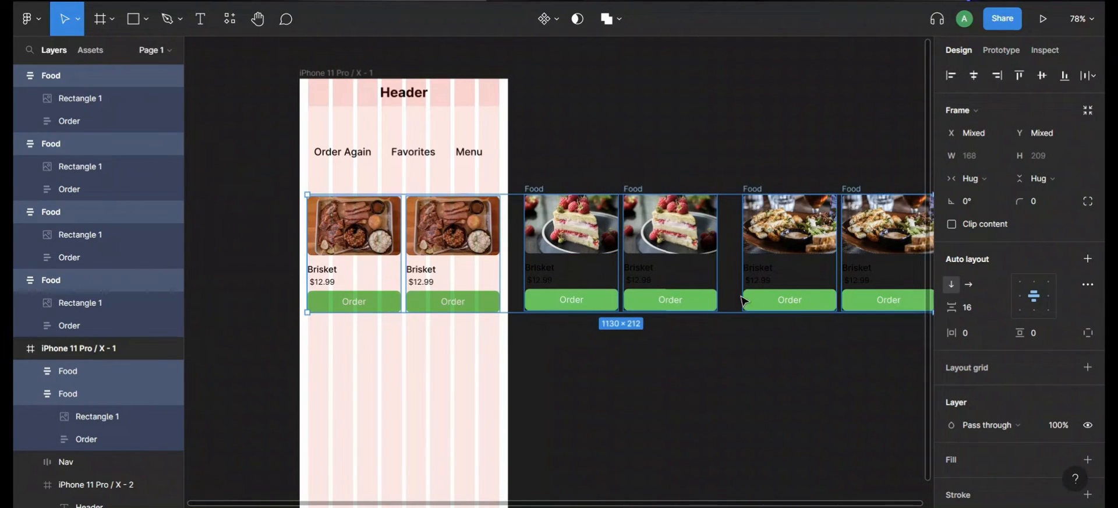
scroll(682, 440, right, 5)
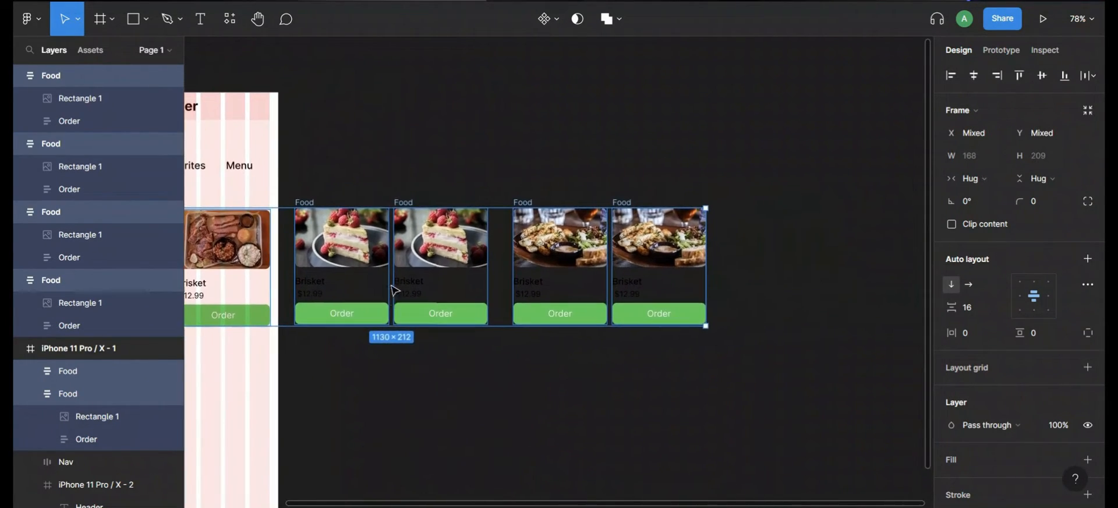
click(494, 370)
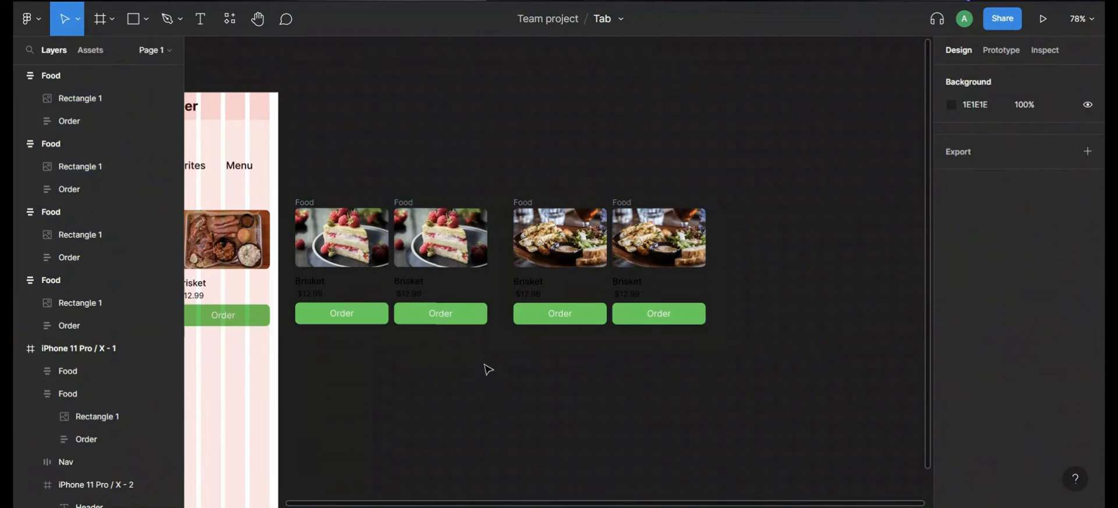
Select the four Food cards outside the phone frame and move them together further to the right.
click(303, 203)
shift+click(477, 202)
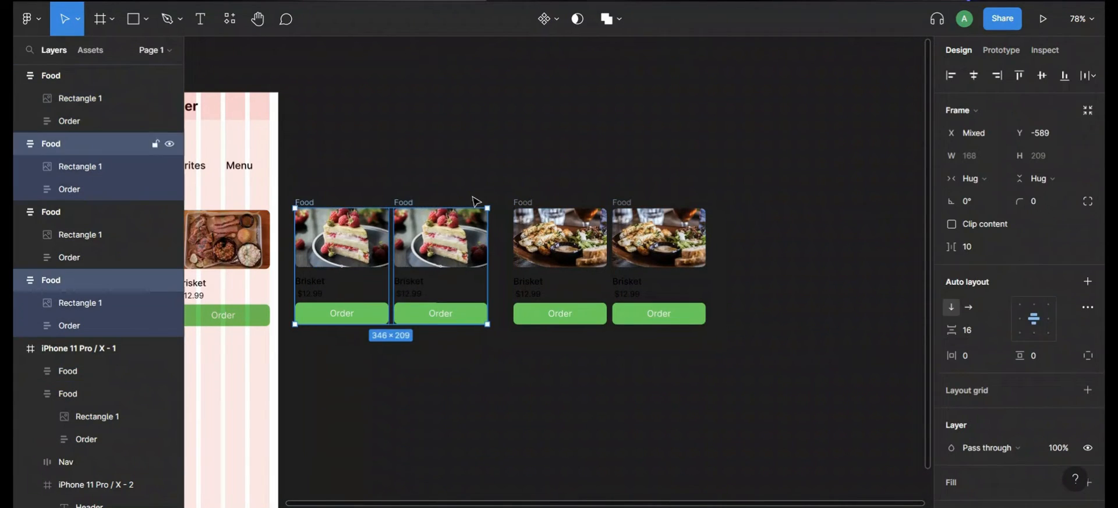
shift+click(521, 203)
shift+click(639, 199)
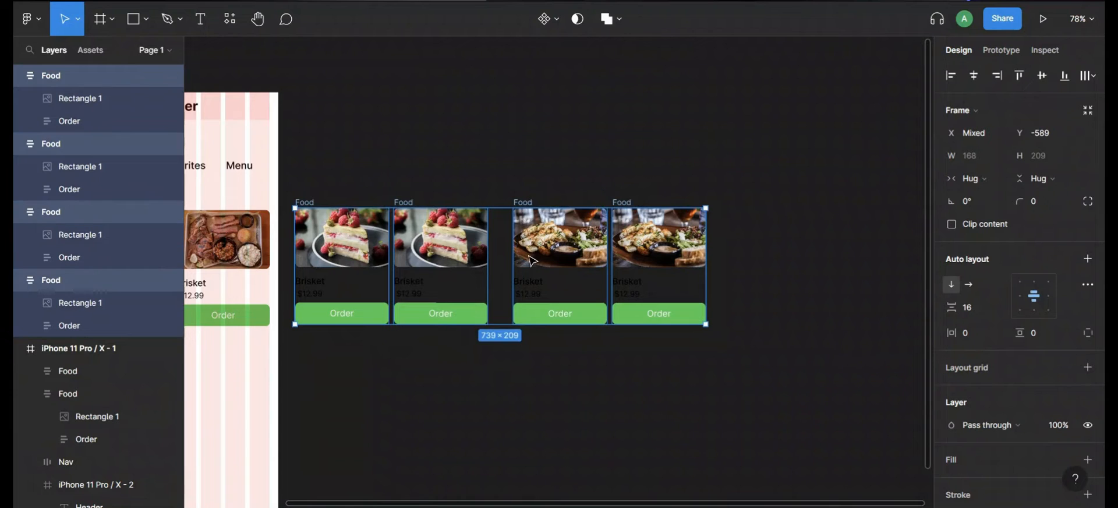
drag(469, 248, 890, 247)
drag(500, 237, 763, 233)
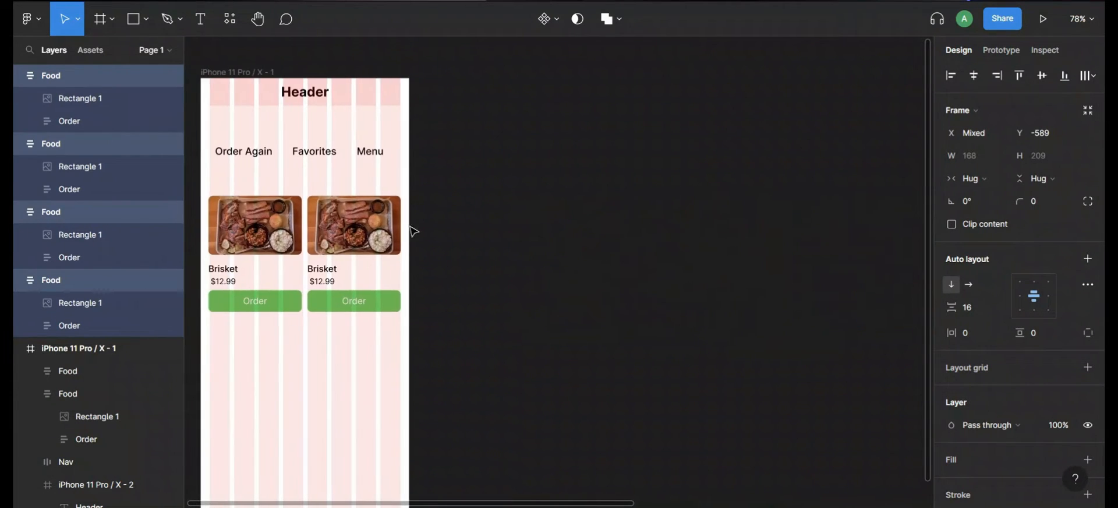
Duplicate the two brisket cards in the phone frame and place the copied pair outside it, just before the cake cards.
click(271, 236)
shift+click(363, 238)
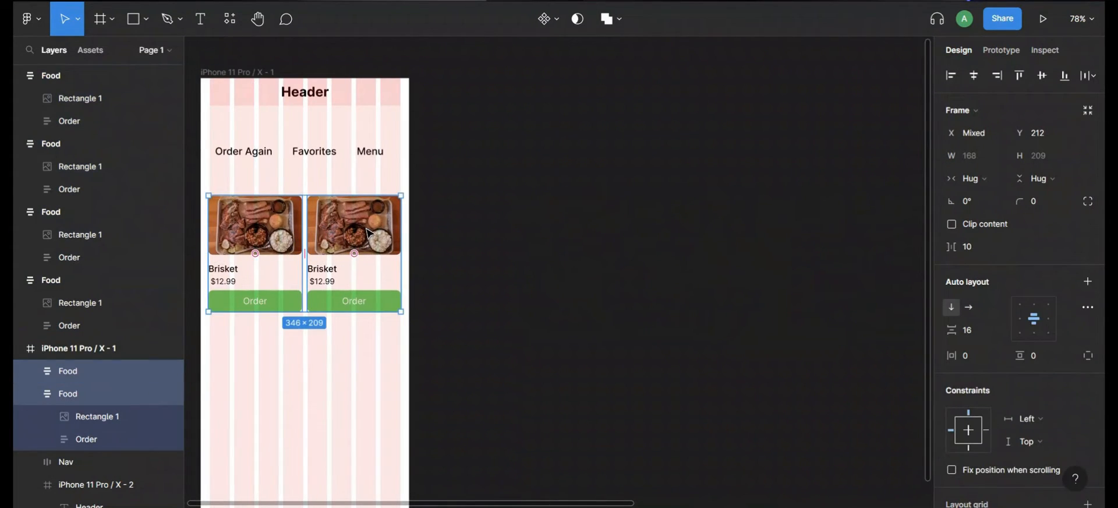
key(ctrl+d)
drag(367, 232, 852, 236)
scroll(430, 439, right, 10)
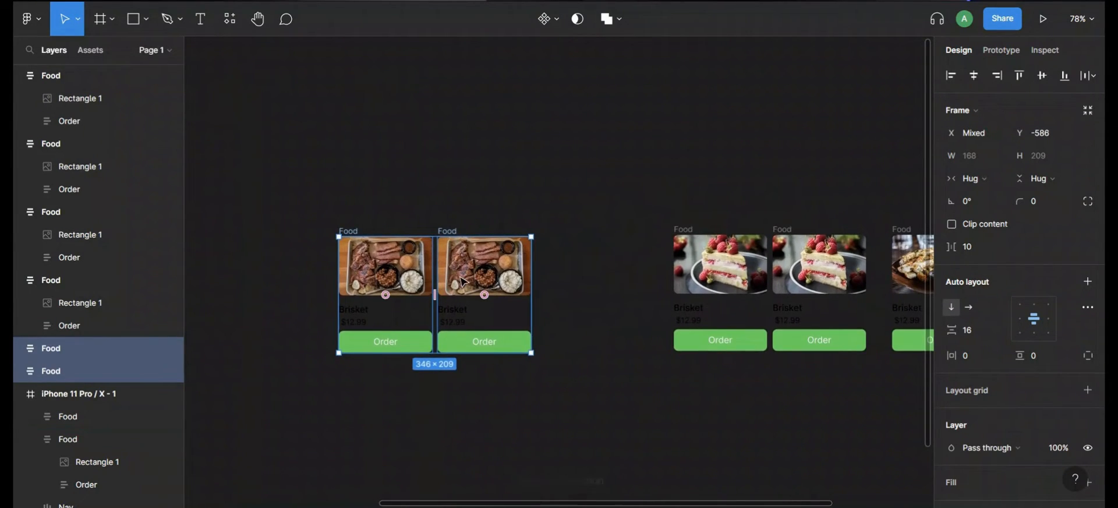
drag(460, 281, 575, 270)
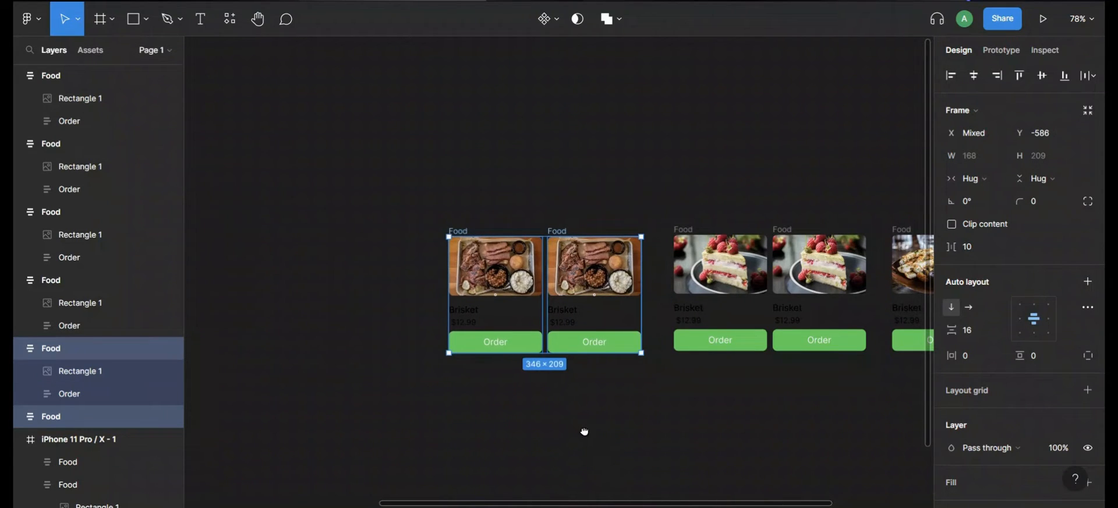
drag(584, 431, 519, 374)
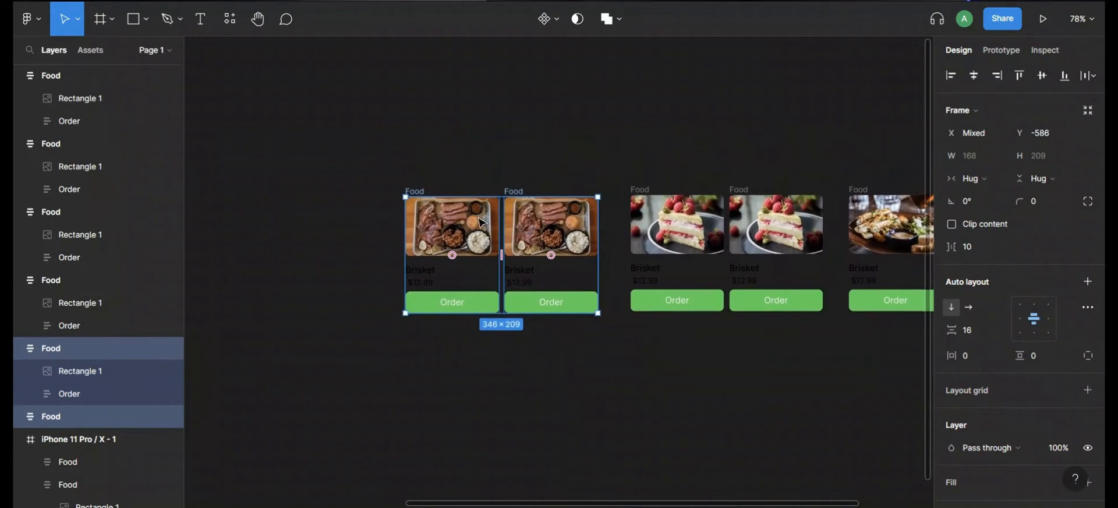
Wrap the copied brisket pair in an auto layout frame and rename the frame Default.
key(shift+a)
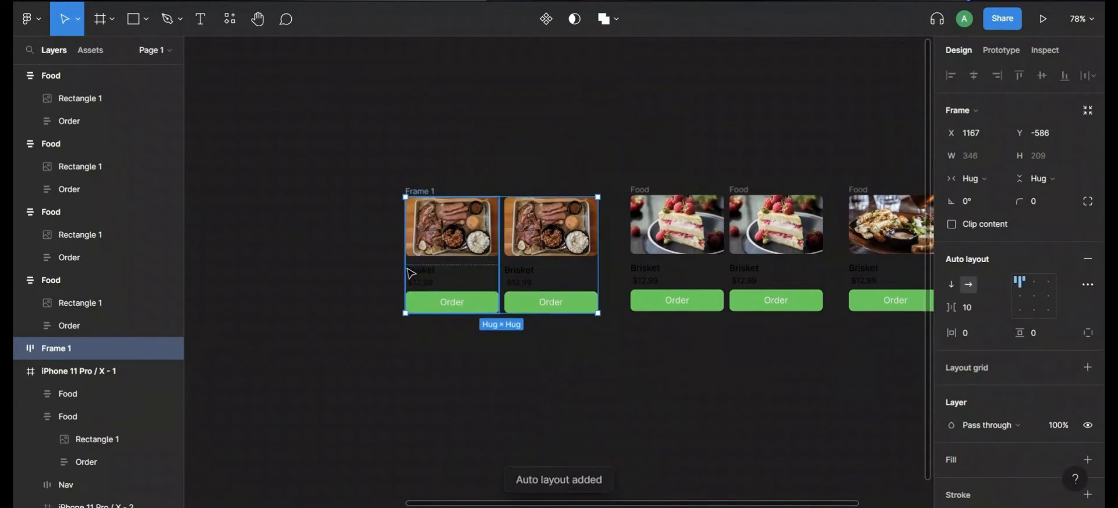
double_click(52, 350)
text(Def)
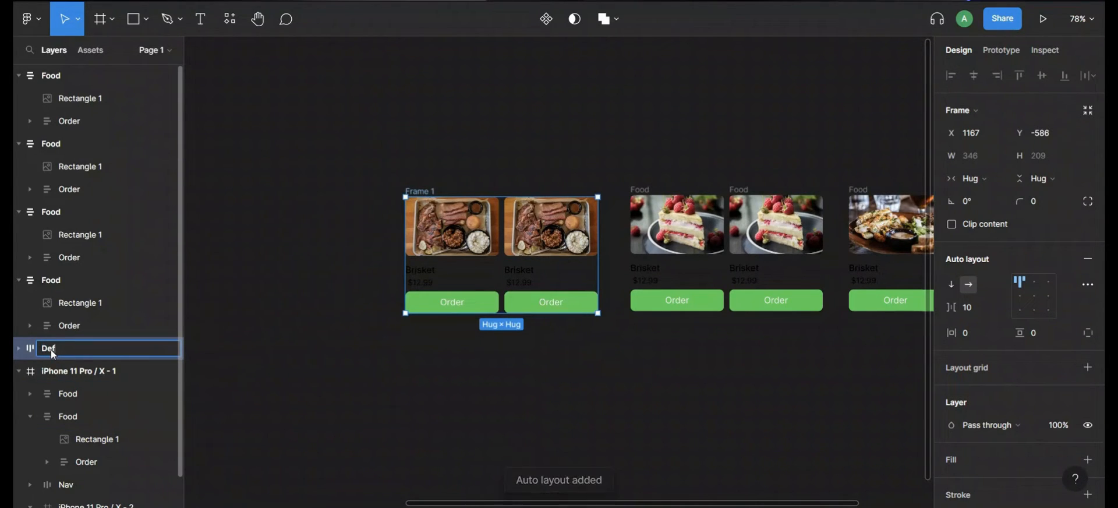
text(ault)
key(Return)
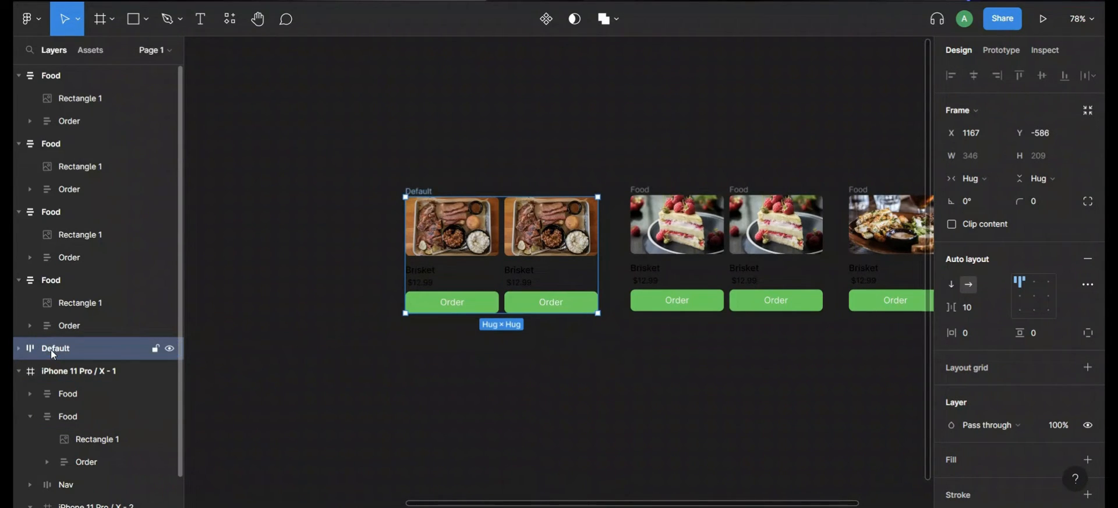
Set the Default frame's auto layout alignment to center.
click(1034, 296)
drag(671, 399, 565, 438)
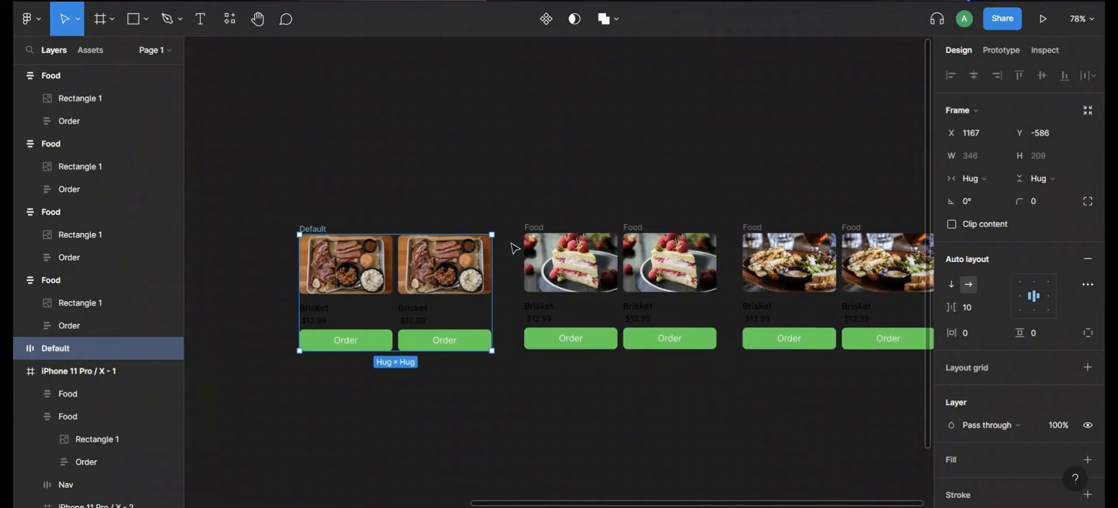
Wrap the two cake cards in an auto layout frame and rename the frame Favorites.
click(531, 227)
shift+click(635, 226)
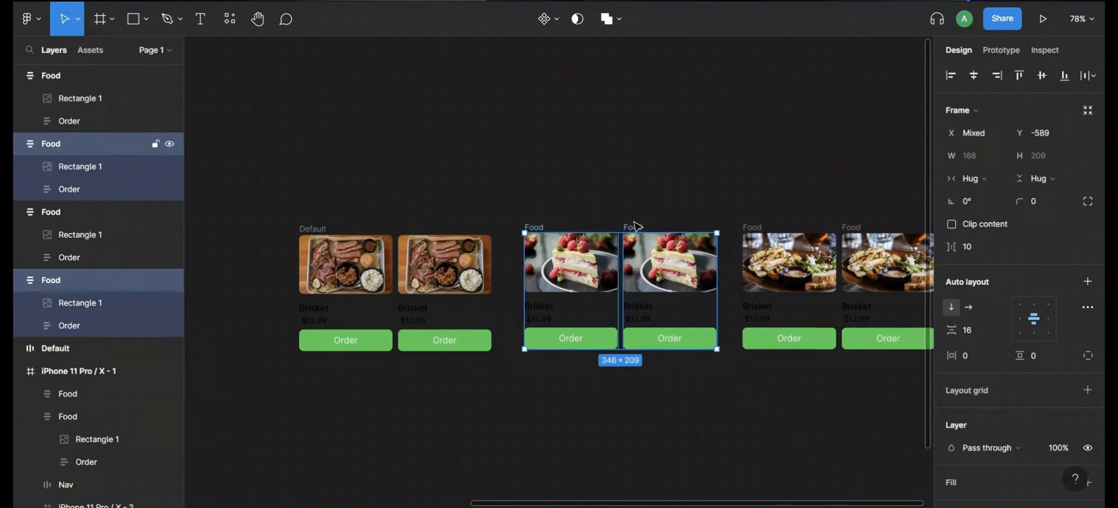
key(shift+a)
double_click(53, 149)
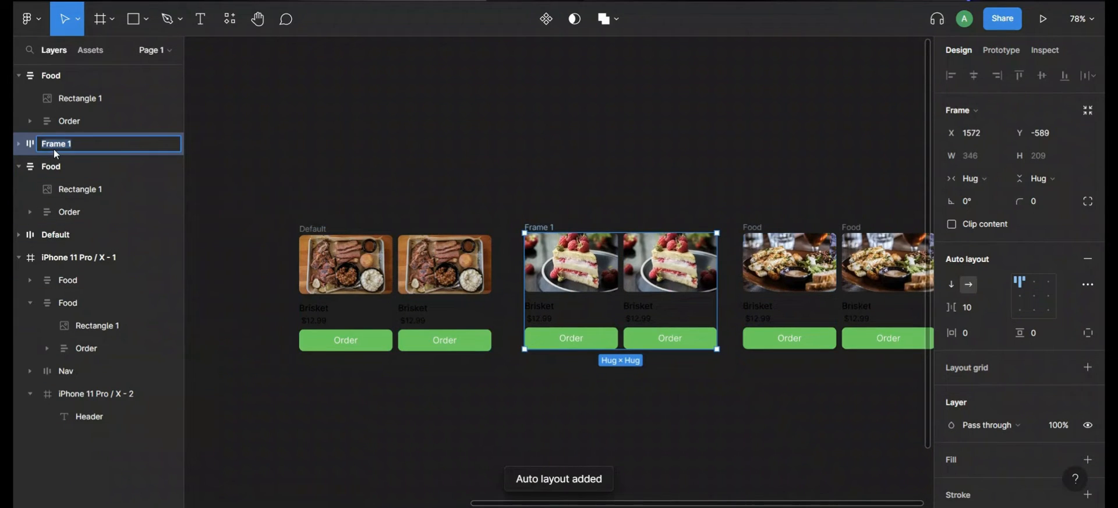
text(Favo)
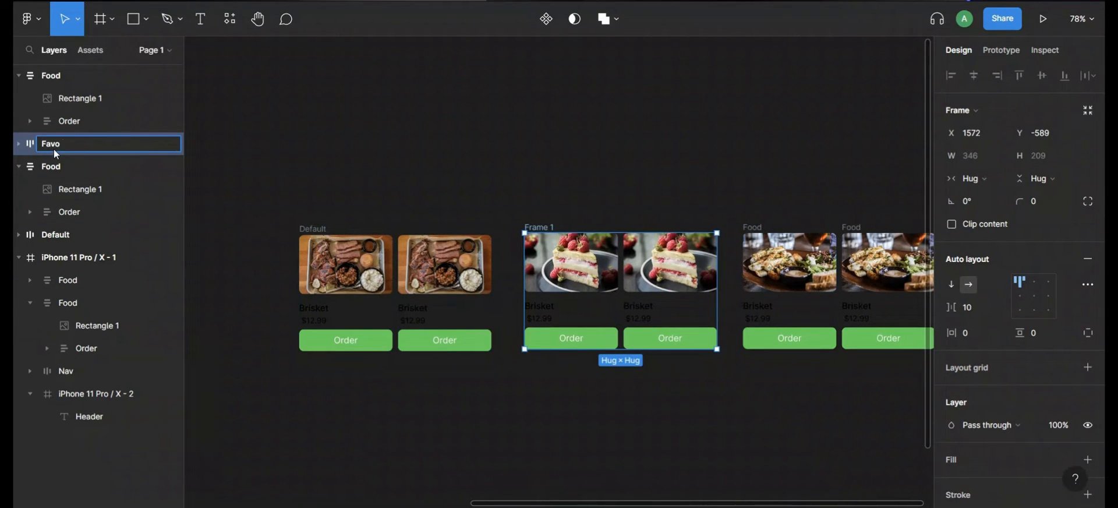
text(rites)
key(Return)
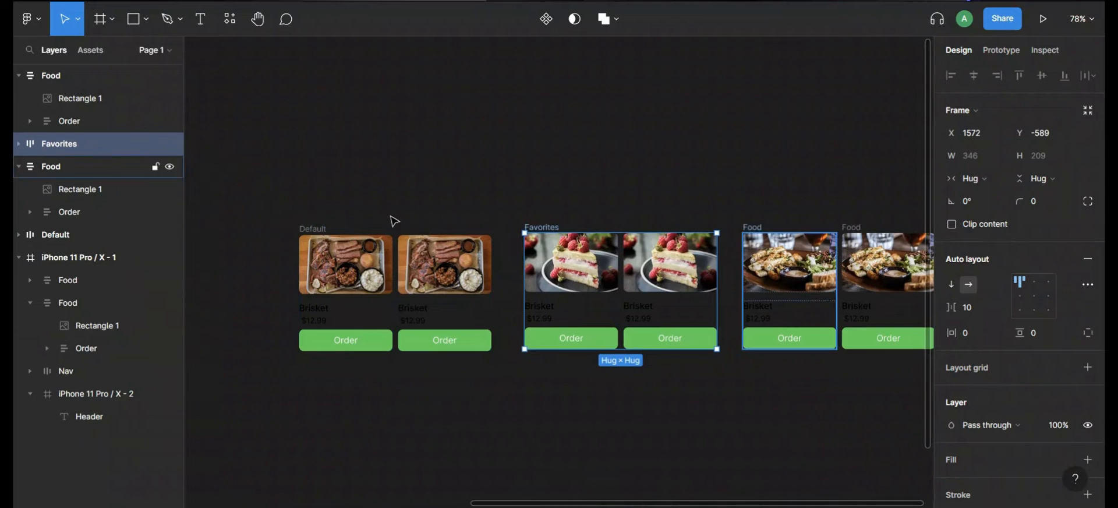
Wrap the last two Food cards, beyond the Favorites frame, in an auto layout frame and rename it Menu.
click(748, 228)
shift+click(864, 229)
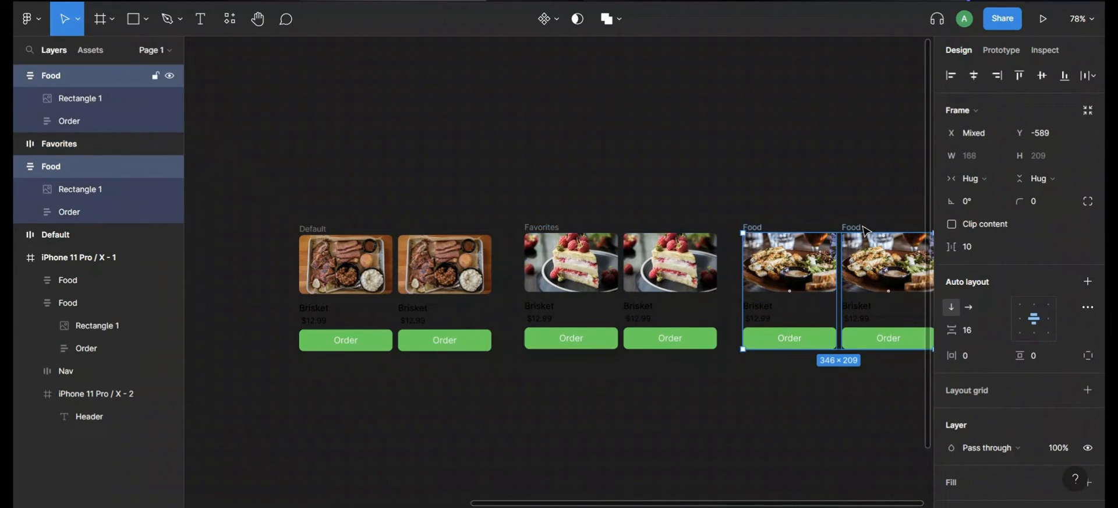
key(shift+a)
drag(454, 208, 1105, 155)
drag(896, 170, 391, 215)
drag(737, 182, 355, 231)
double_click(58, 76)
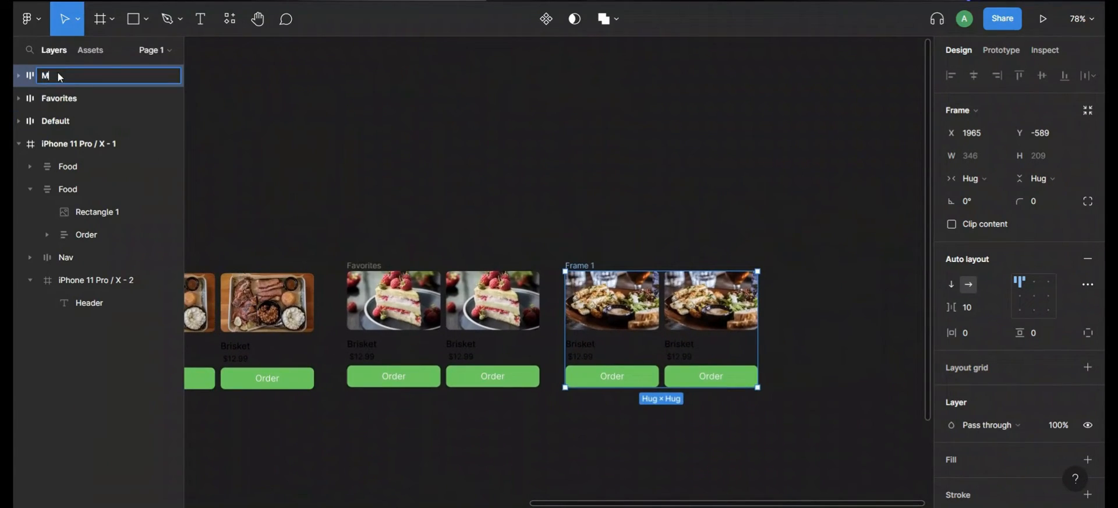
text(Menu)
key(Return)
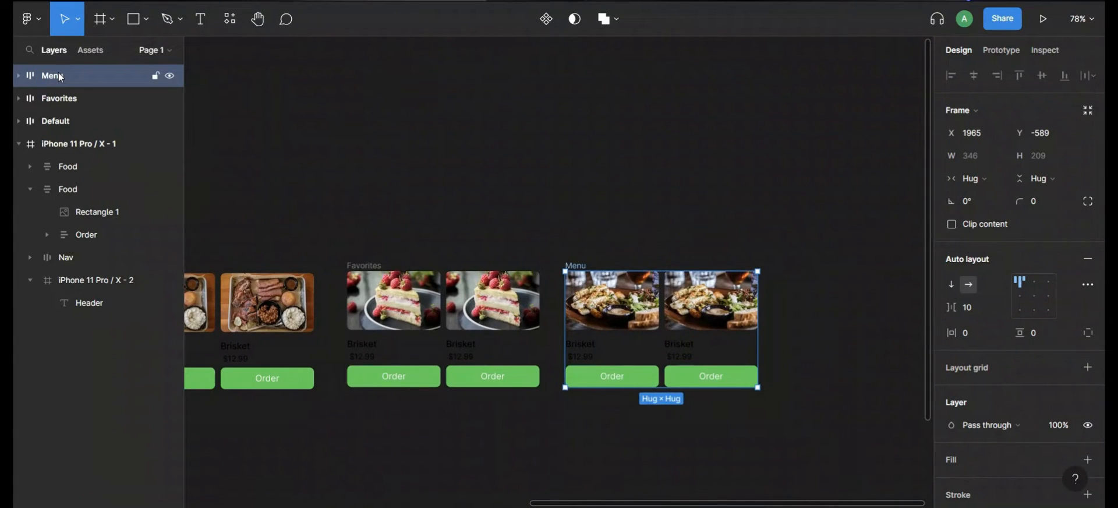
Set the Menu frame's auto layout alignment to center.
click(1030, 298)
scroll(670, 218, left, 3)
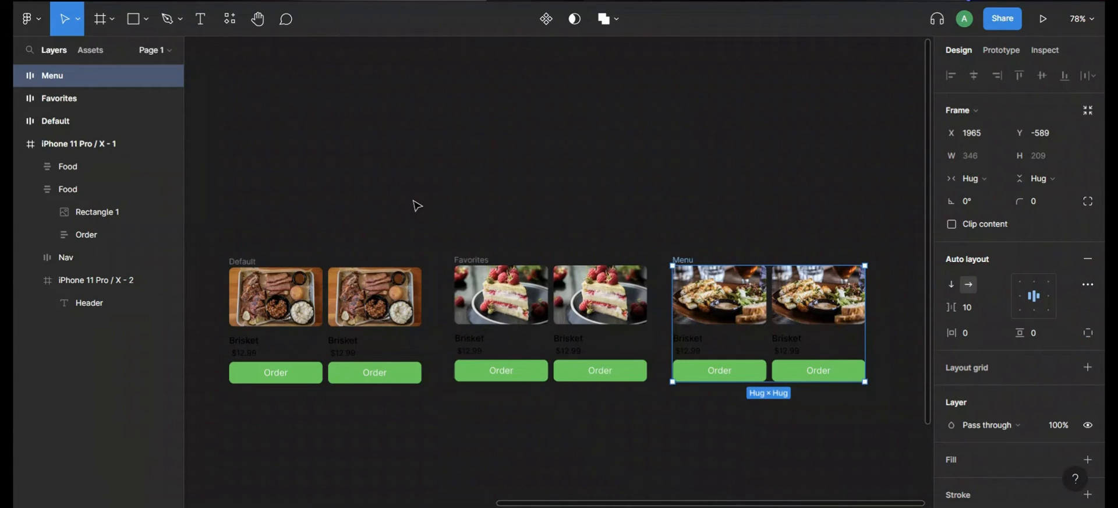
scroll(405, 198, left, 3)
click(445, 175)
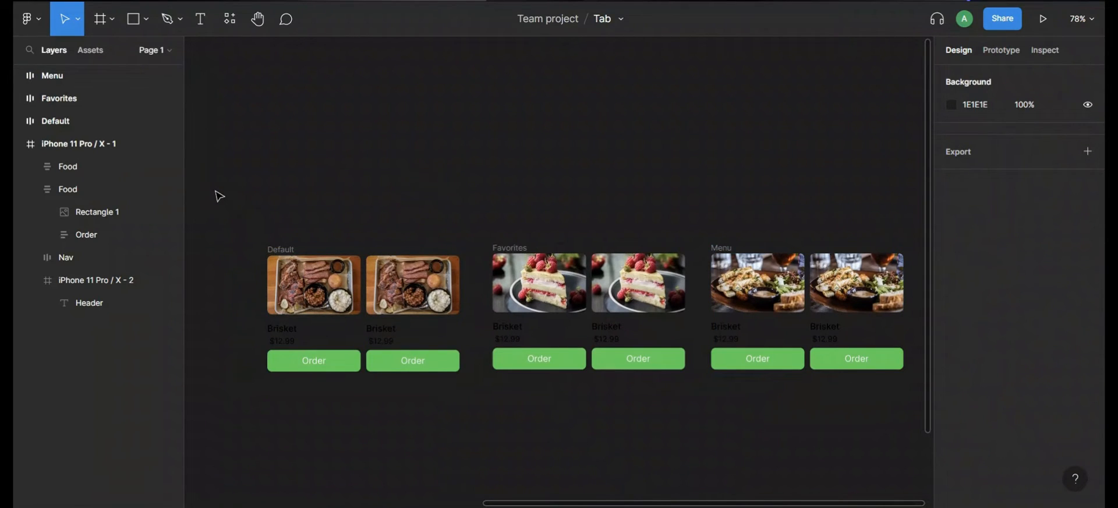
Try to combine the Default, Favorites and Menu frames into a component set.
drag(215, 190, 757, 496)
drag(507, 437, 691, 433)
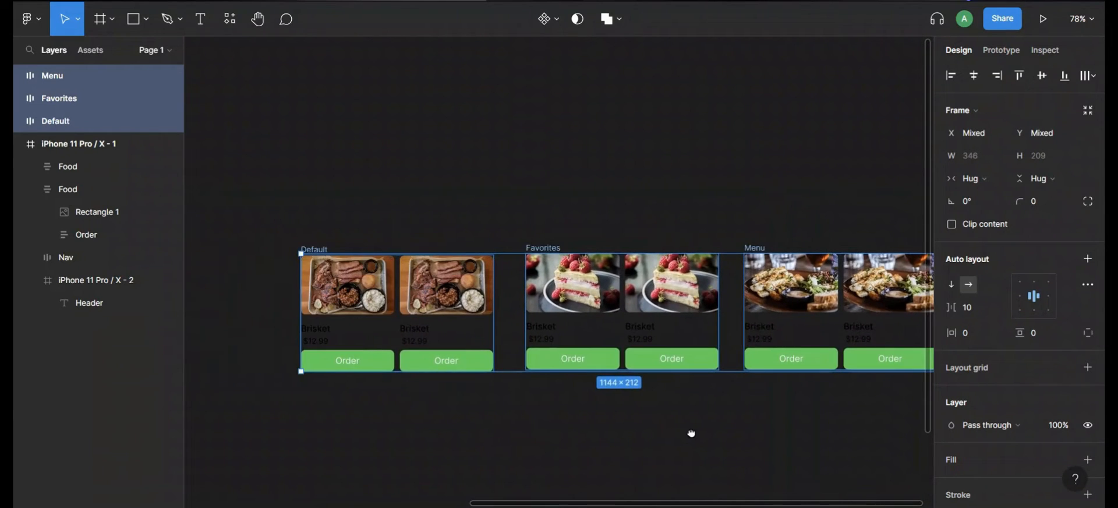
click(560, 22)
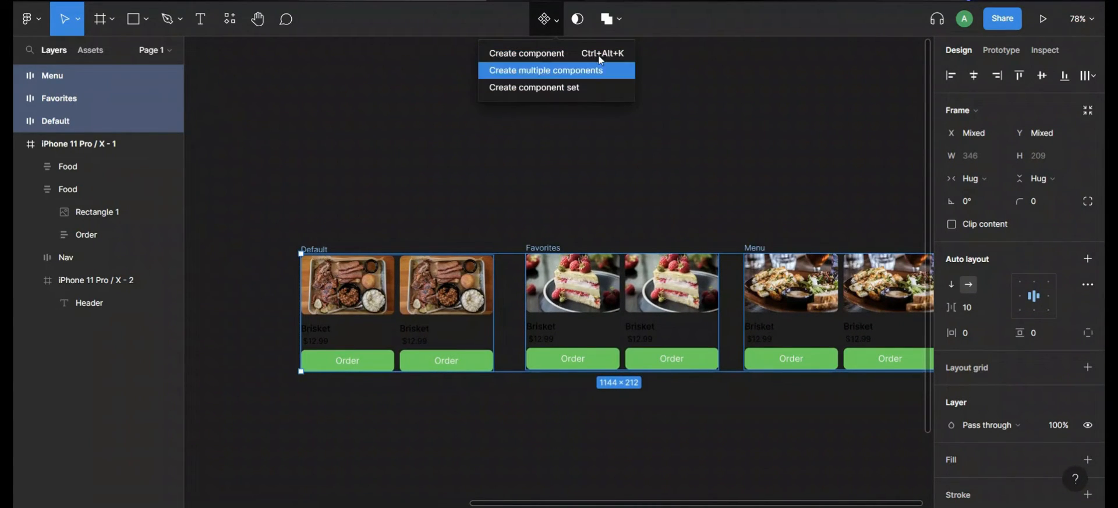
click(559, 87)
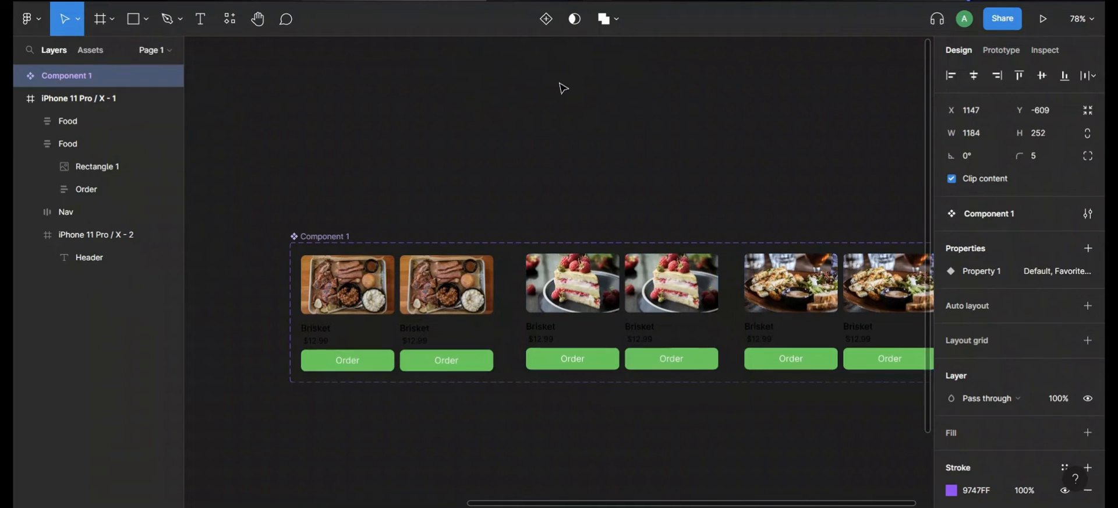
drag(482, 181, 492, 151)
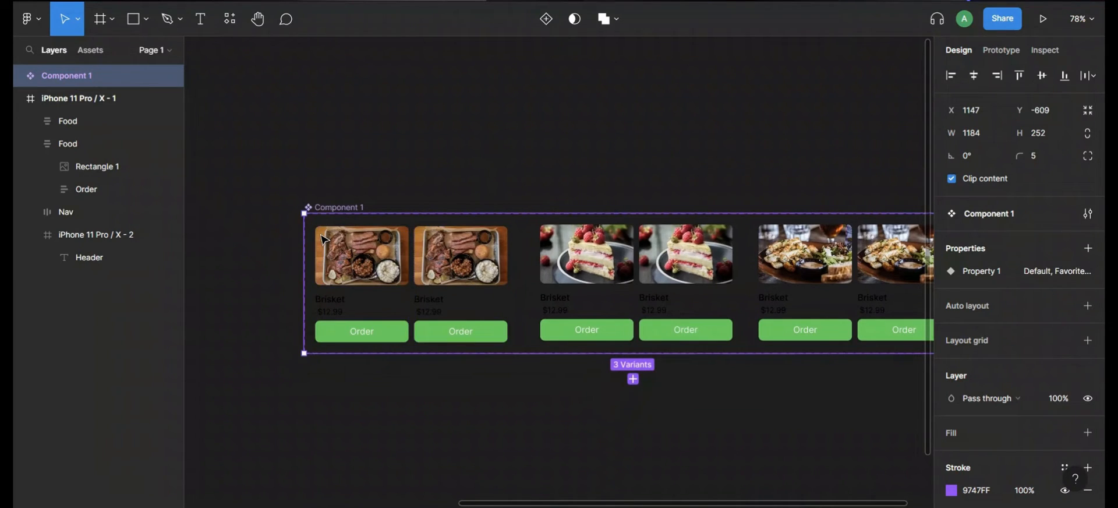
key(Return)
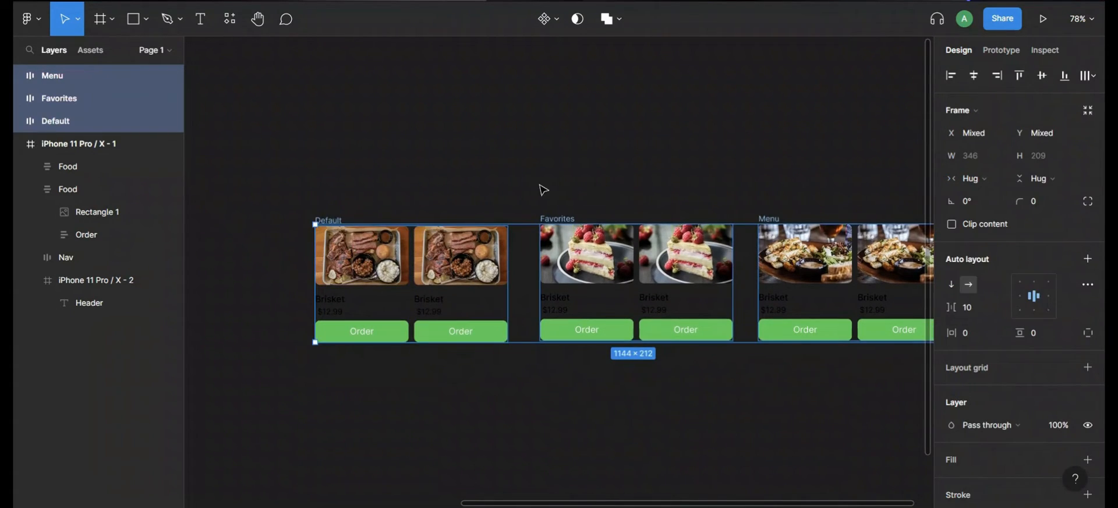
click(531, 188)
Wrap the phone frame's two brisket cards in a center-aligned auto layout frame and rename it Default.
drag(287, 177, 560, 180)
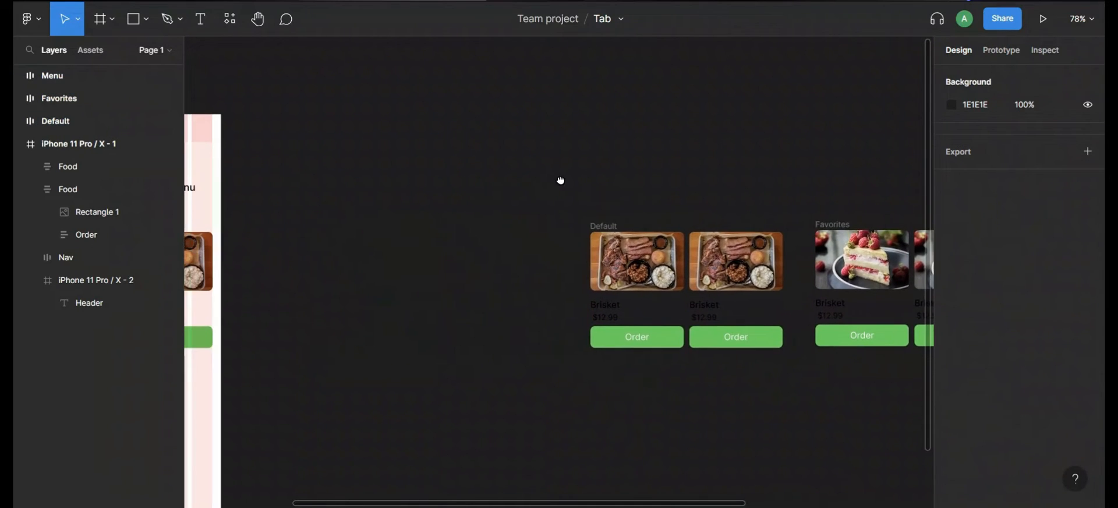
drag(333, 223, 555, 225)
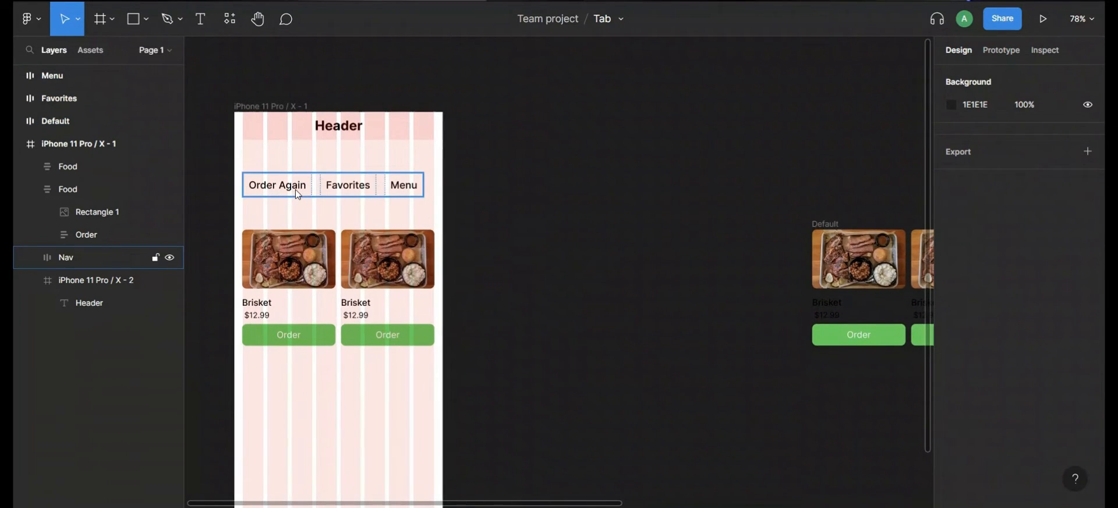
click(295, 190)
click(315, 274)
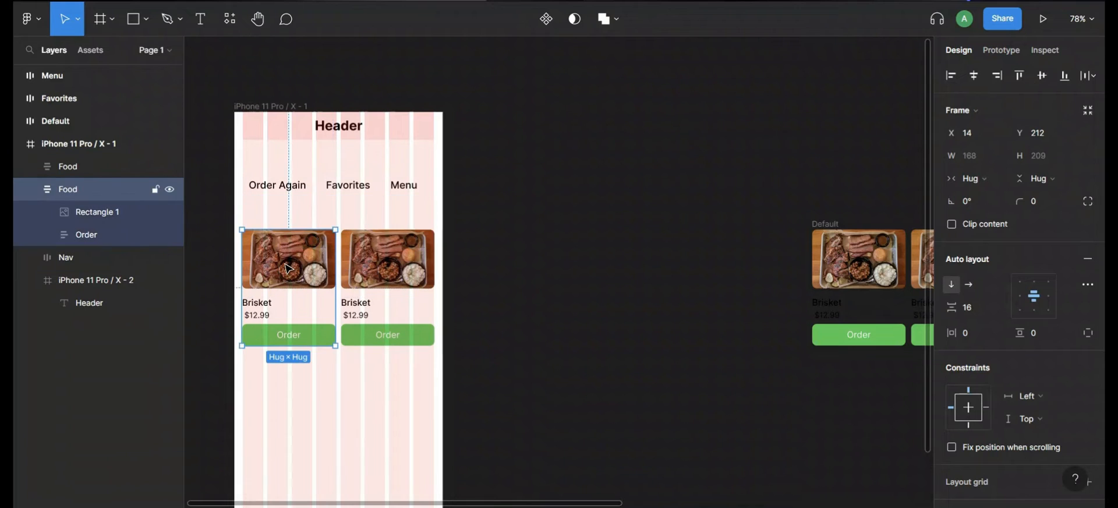
shift+click(381, 278)
key(shift+a)
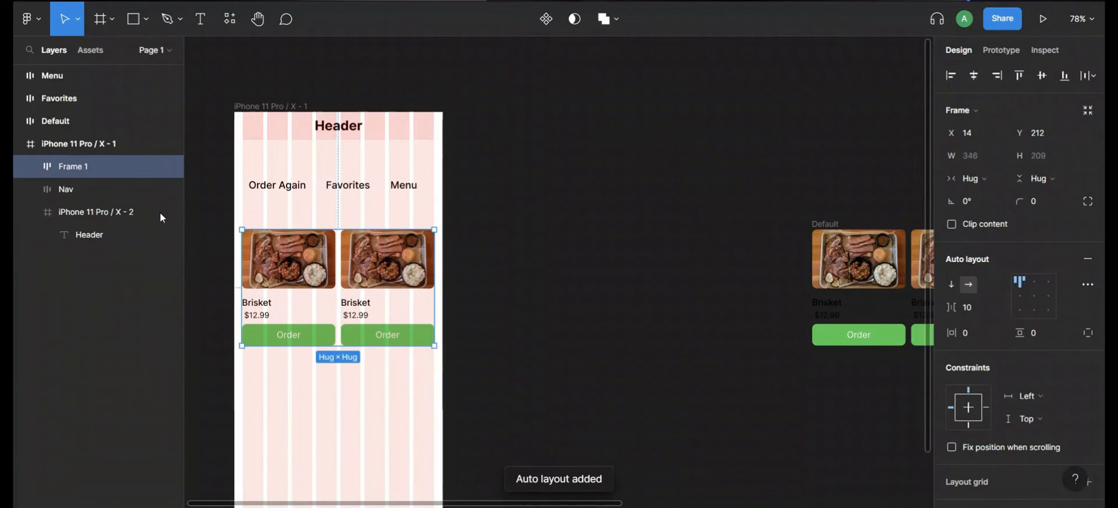
double_click(70, 167)
text(F)
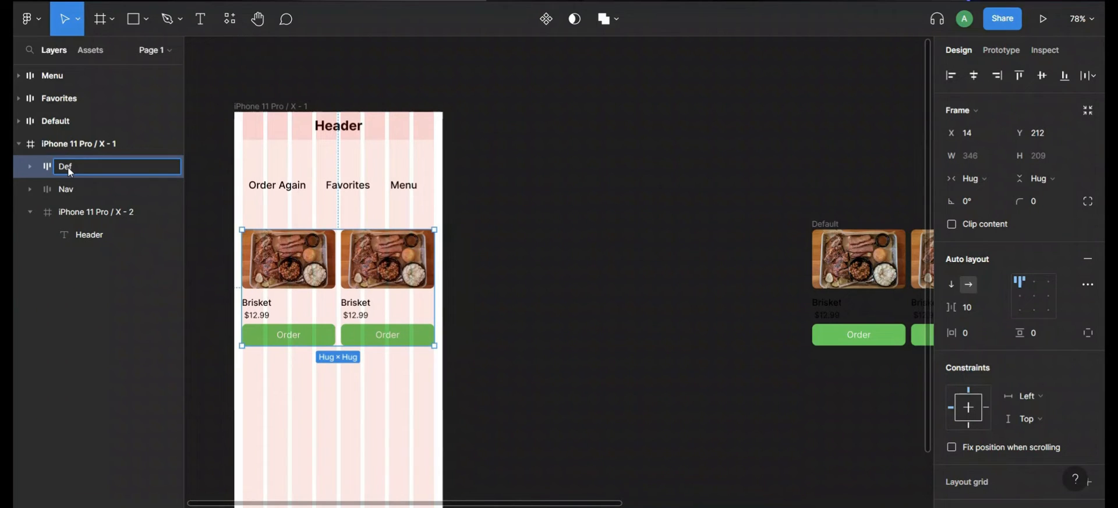
key(Return)
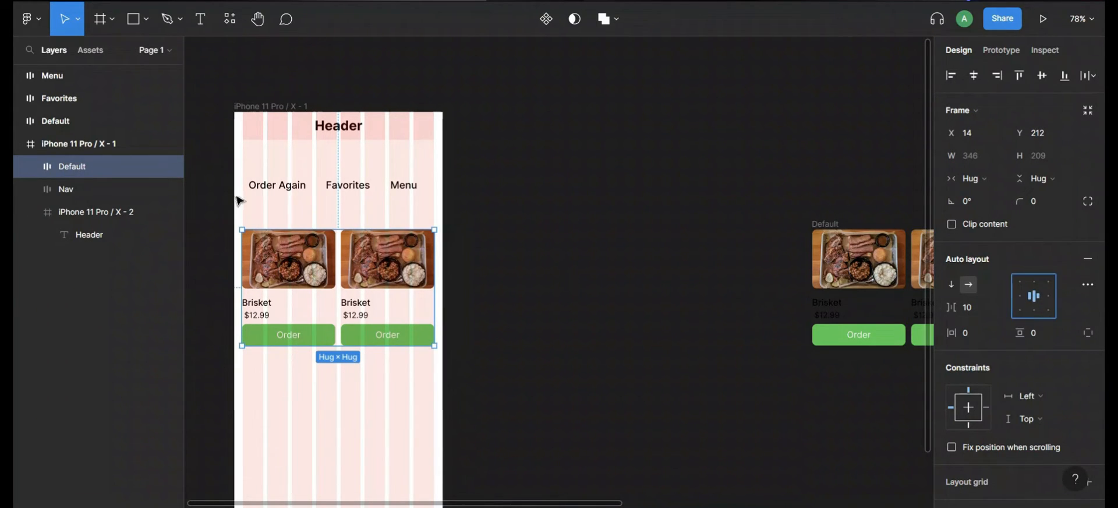
Wrap the phone frame's Nav and Default layers in a vertical auto layout frame with centered alignment.
click(291, 192)
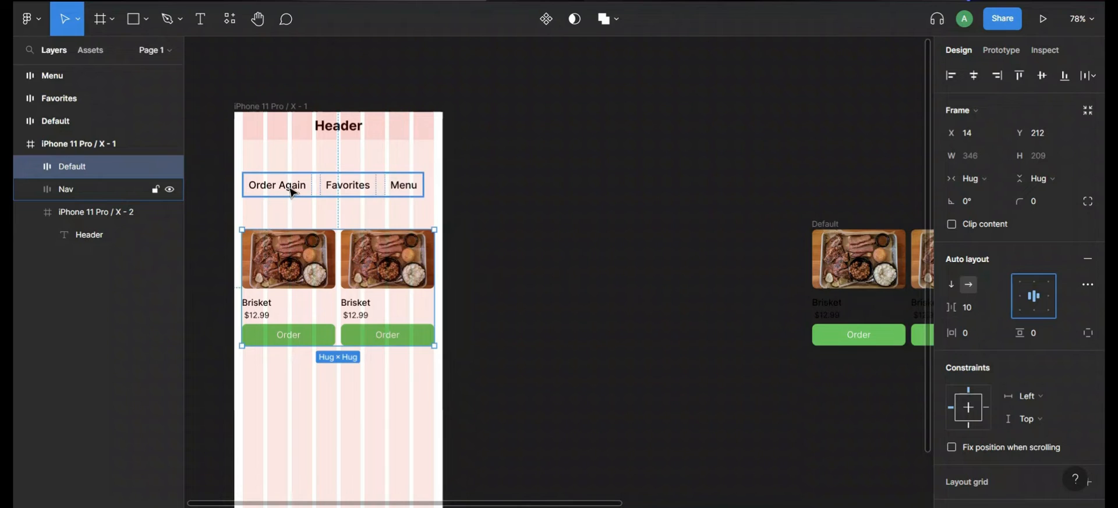
shift+click(302, 254)
key(shift+a)
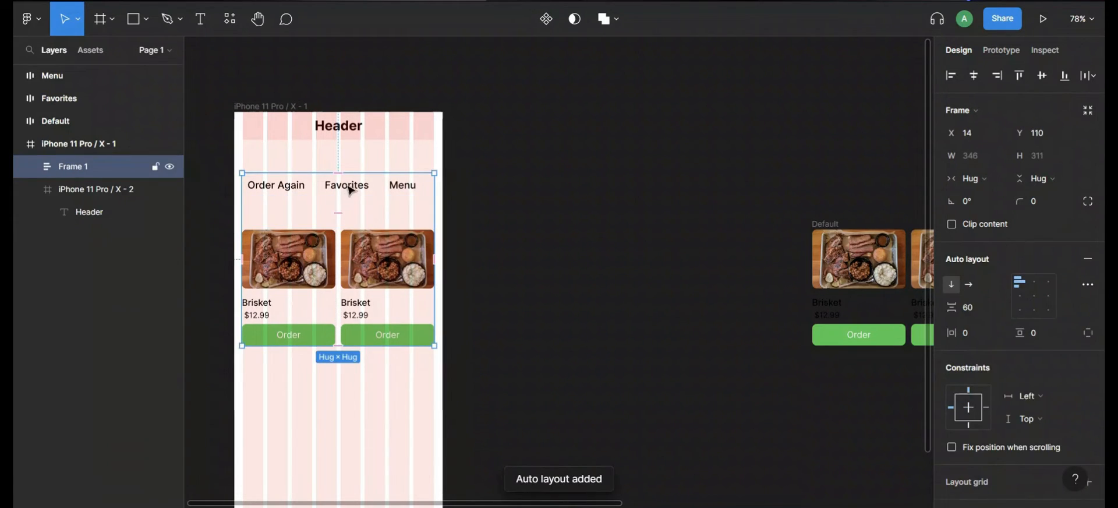
click(1029, 296)
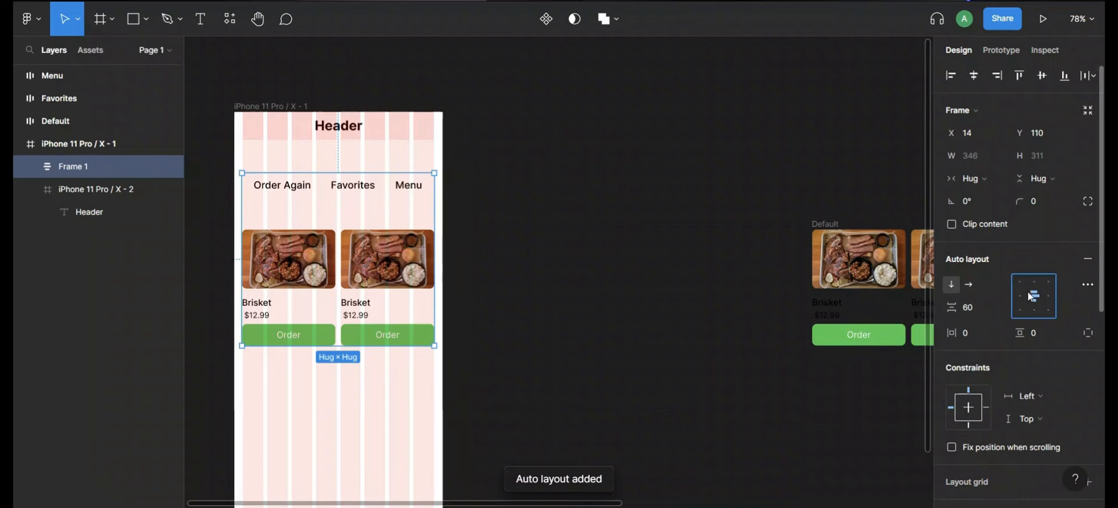
Set the vertical spacing between the Nav and the brisket cards to 16.
click(984, 307)
text(1)
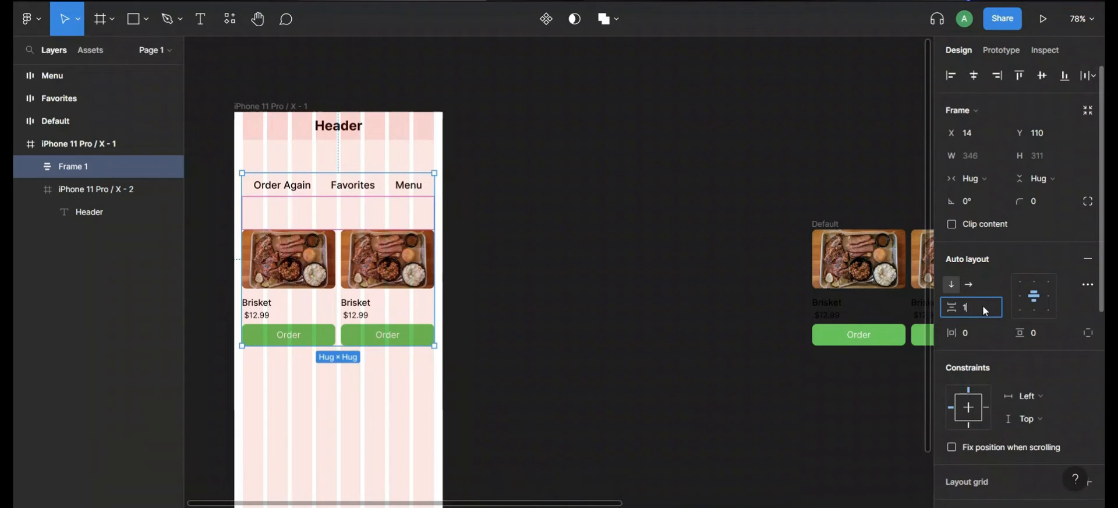
text(6)
key(Return)
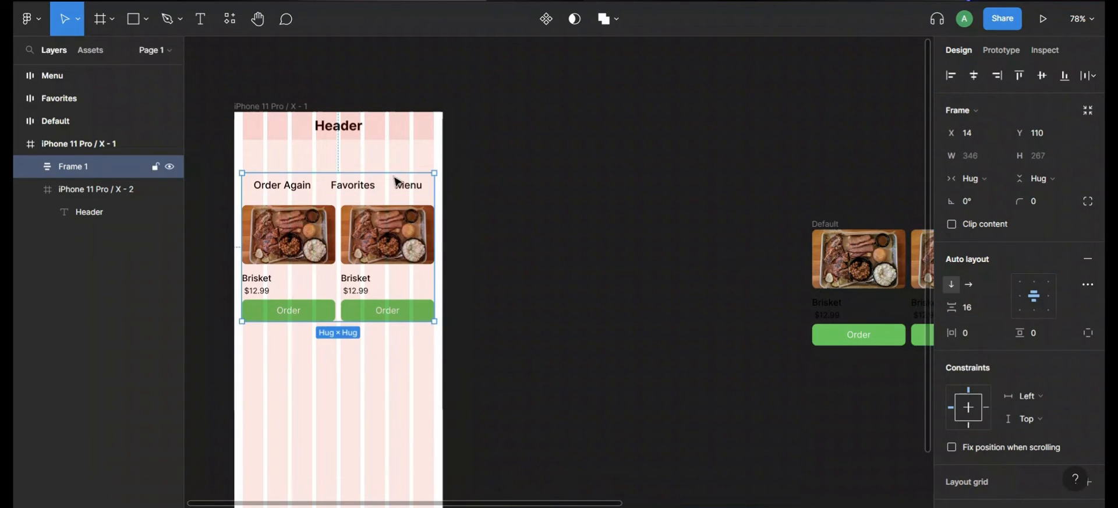
Replace the Default frame outside the phone with a copy of the phone's combined Nav and brisket cards frame.
scroll(454, 274, right, 1)
scroll(454, 273, up, 1)
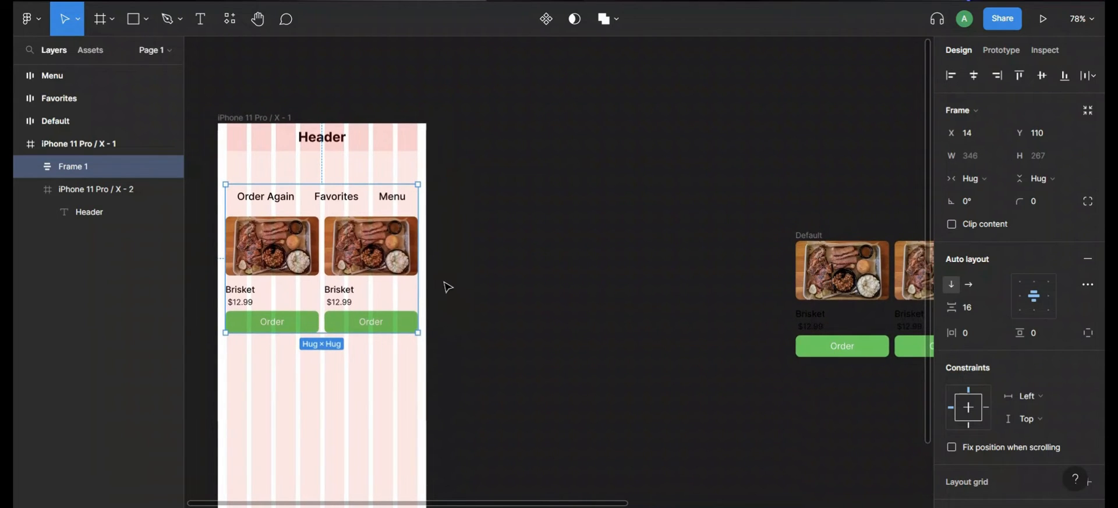
scroll(466, 278, right, 5)
scroll(466, 278, up, 1)
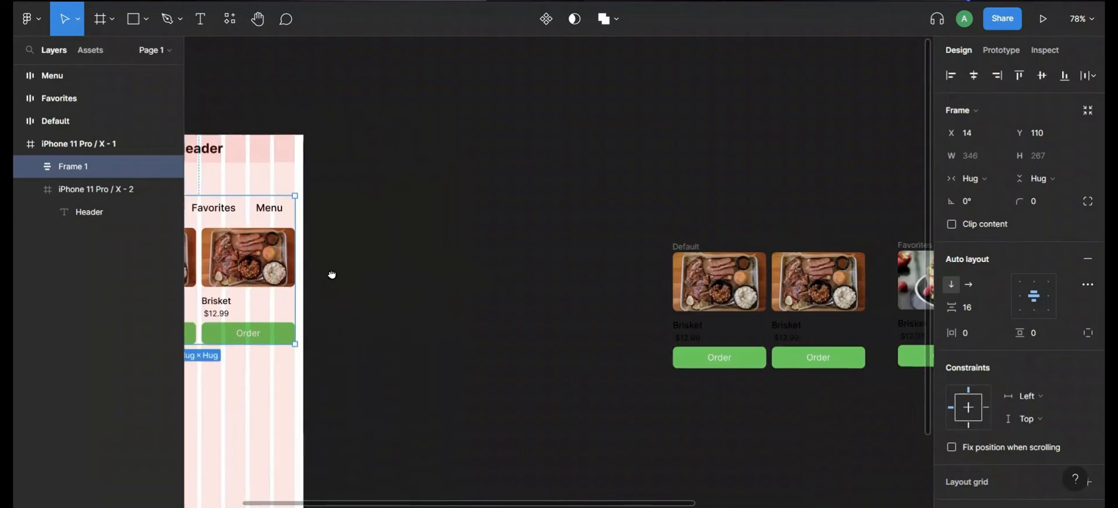
click(599, 253)
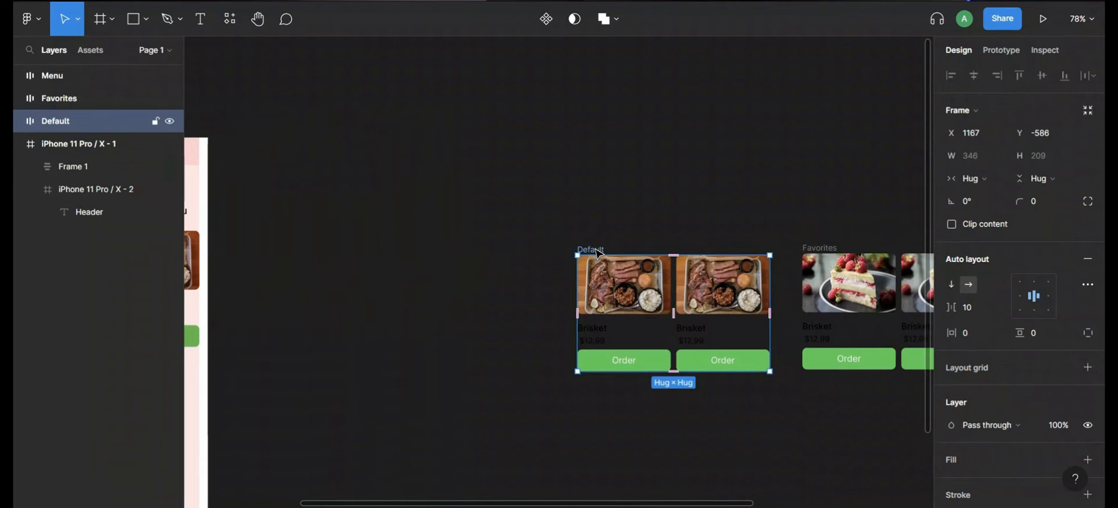
key(ctrl+v)
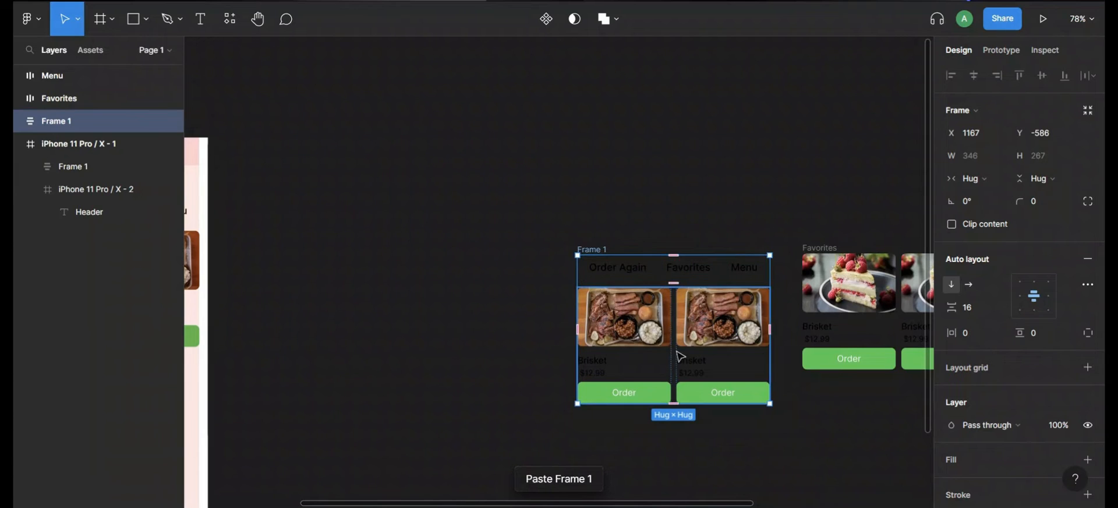
Duplicate the pasted frame's Nav twice, placing one copy above the Favorites cards and the other above the Menu cards.
scroll(449, 309, right, 3)
scroll(450, 309, up, 1)
click(494, 287)
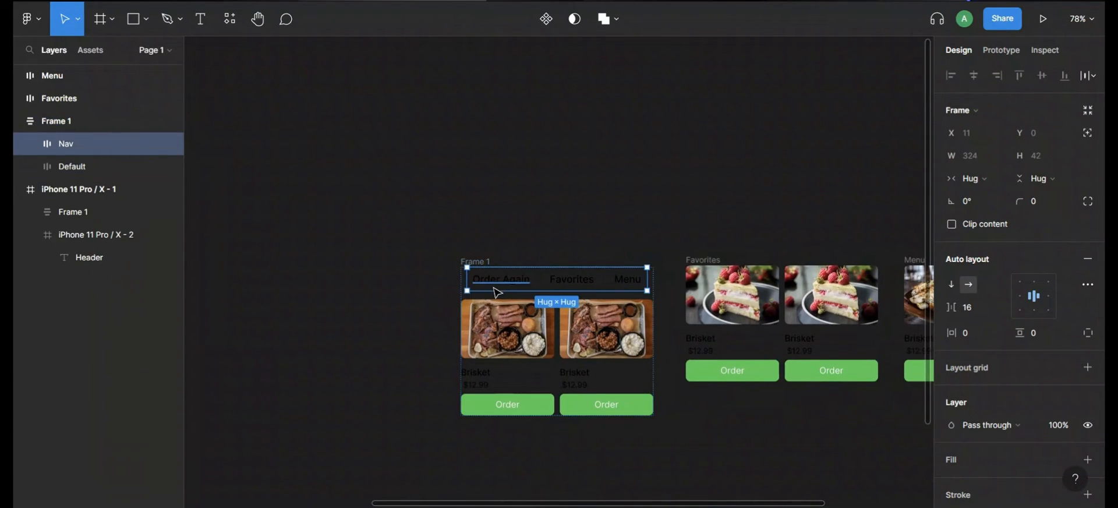
key(ctrl+d)
drag(543, 320, 812, 185)
drag(773, 265, 759, 239)
scroll(419, 218, right, 5)
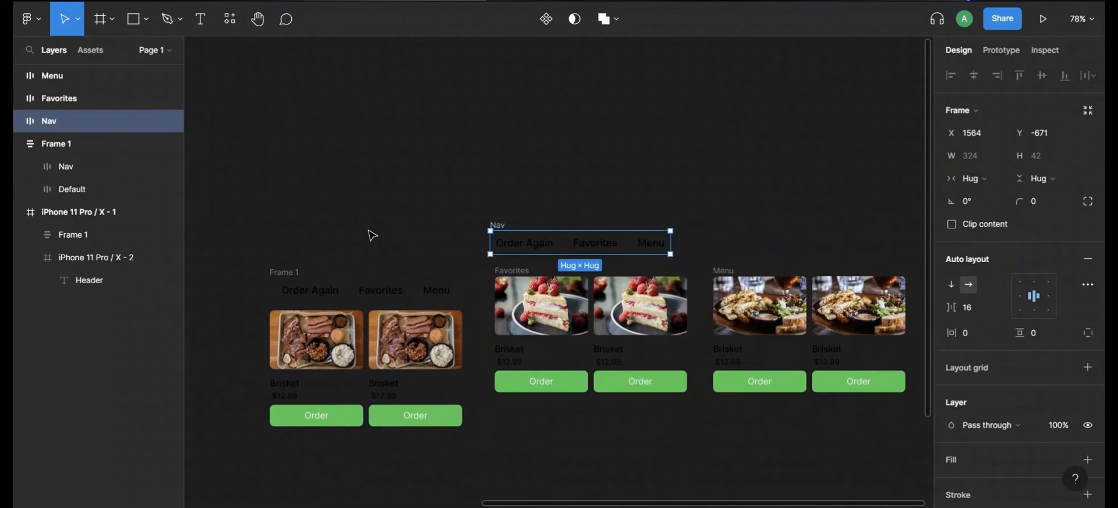
key(ctrl+d)
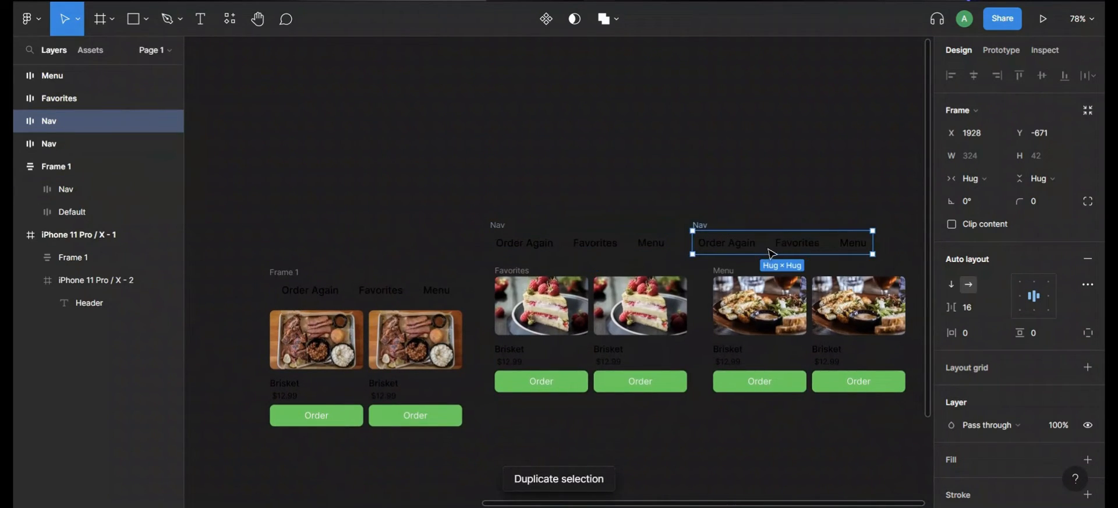
drag(755, 248, 783, 244)
Rename the pasted frame outside the phone, holding the Nav and brisket cards, as Default.
click(285, 272)
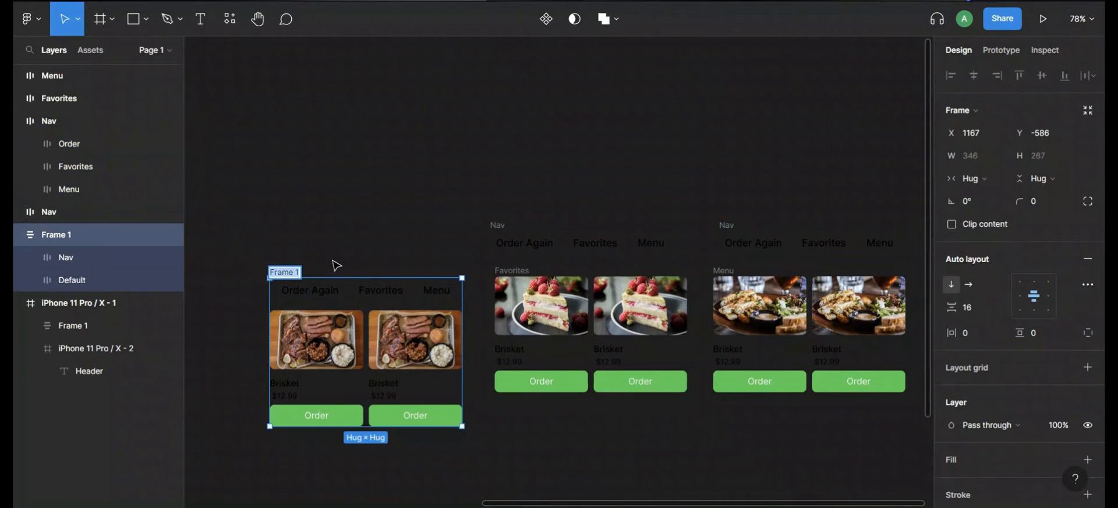
text(Default)
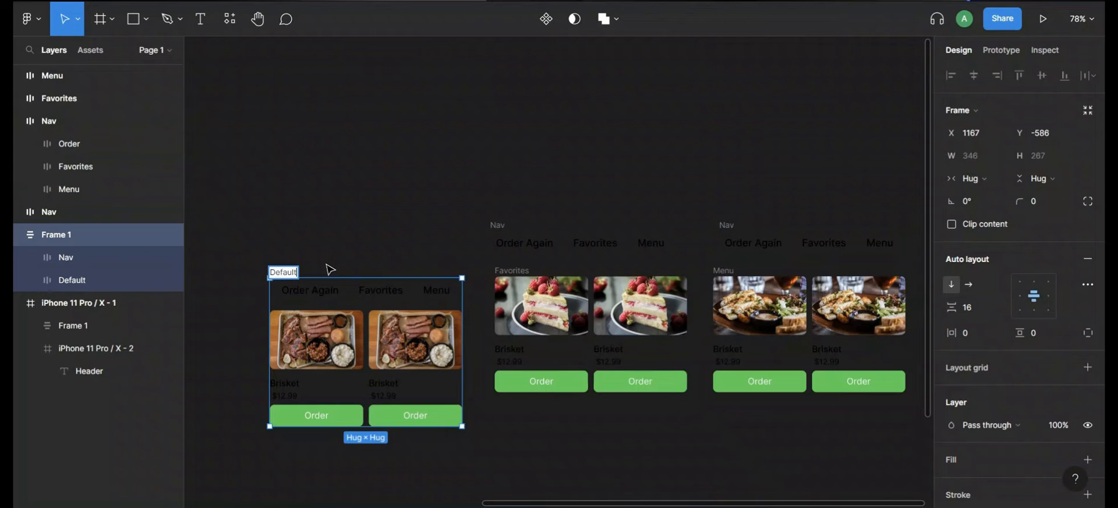
key(Return)
Combine the Nav and the cake cards beneath it in a vertical auto layout frame with 16 spacing.
click(495, 225)
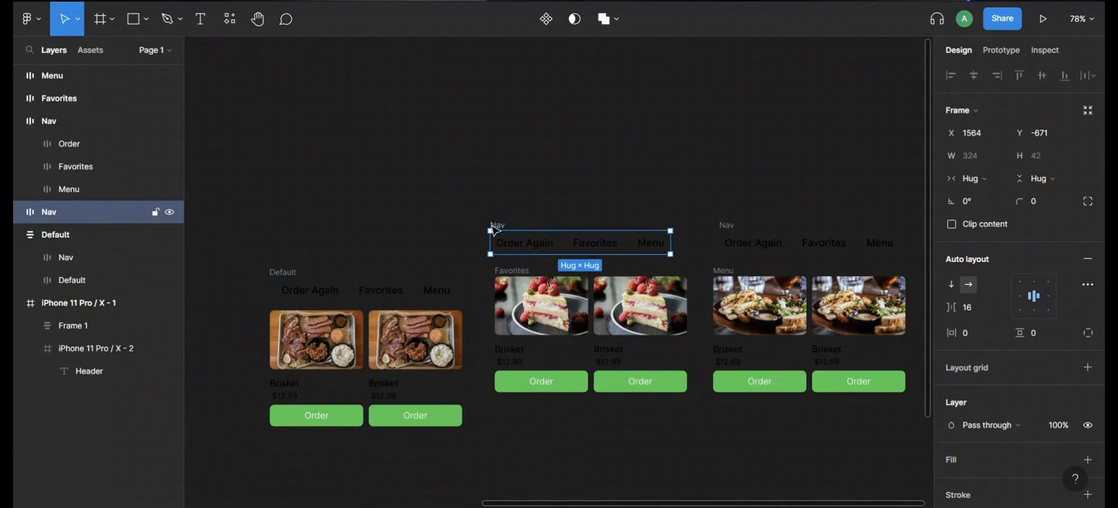
shift+click(519, 276)
key(shift+a)
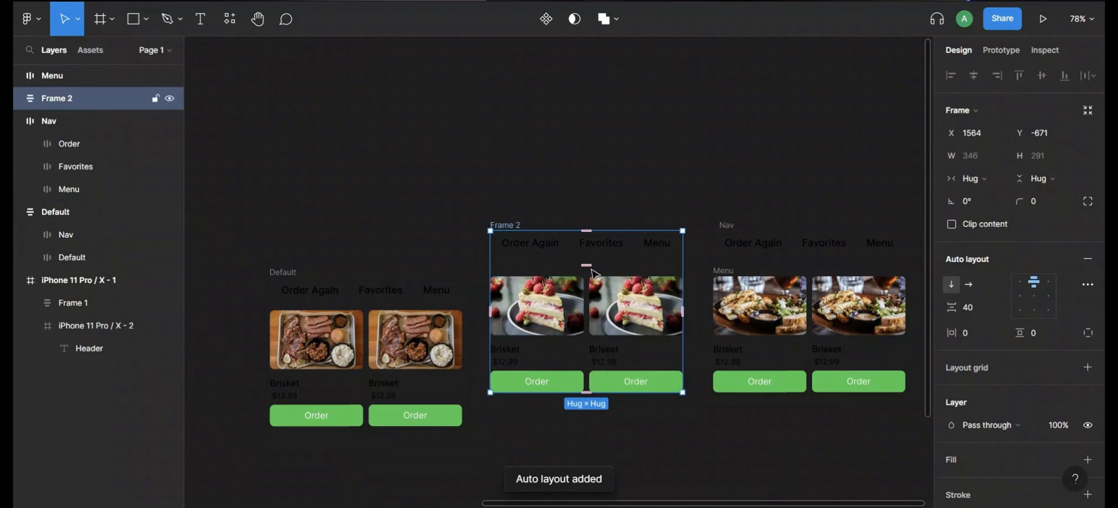
click(977, 317)
text(16)
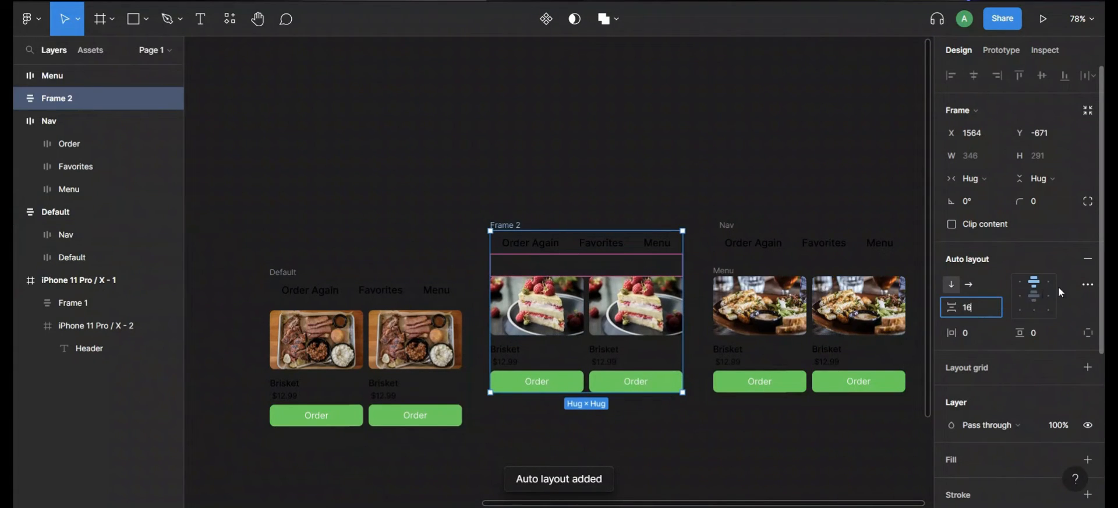
Align the contents of the combined Nav and cake cards frame to the top left and rename the frame as Favorites.
click(1038, 295)
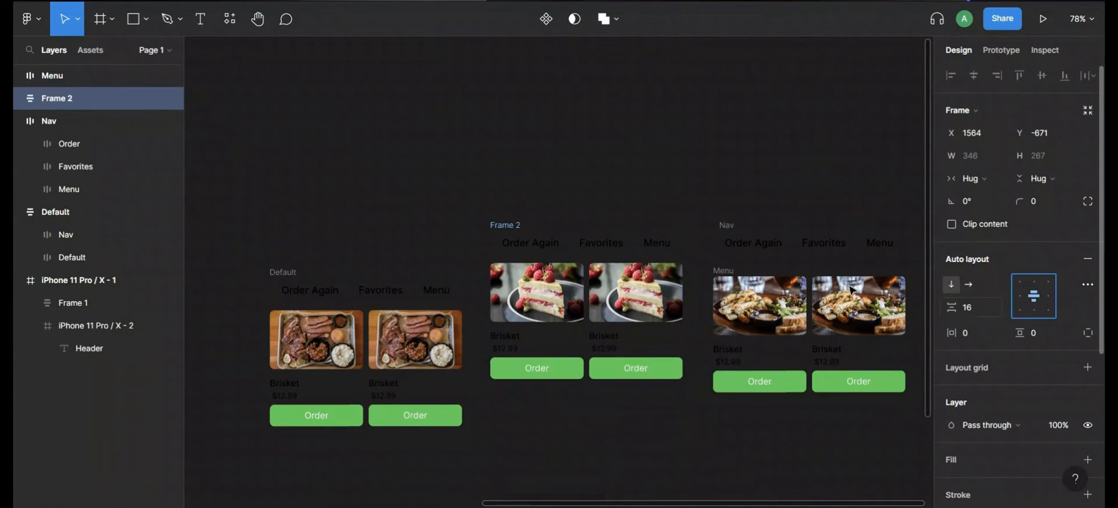
double_click(515, 224)
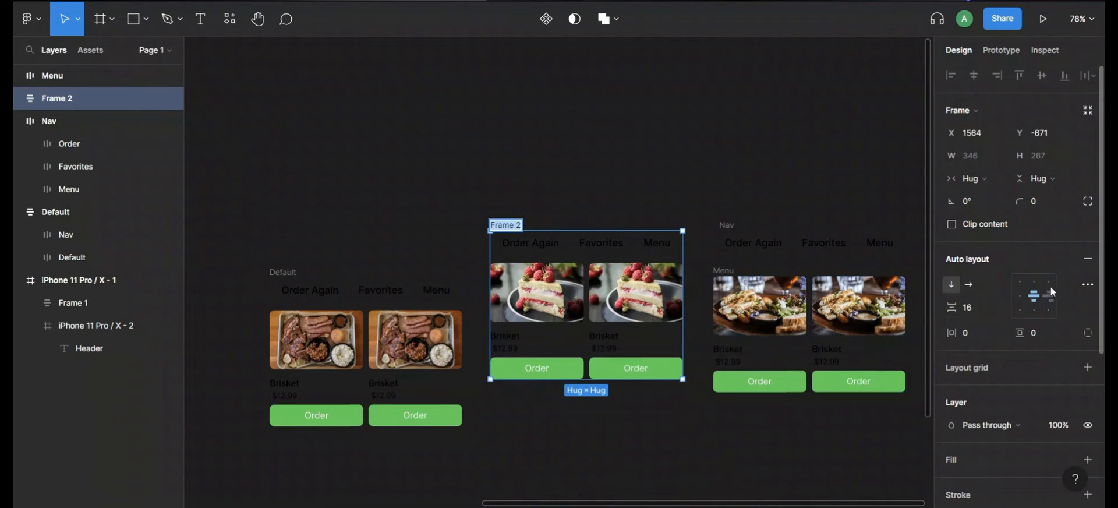
click(1016, 278)
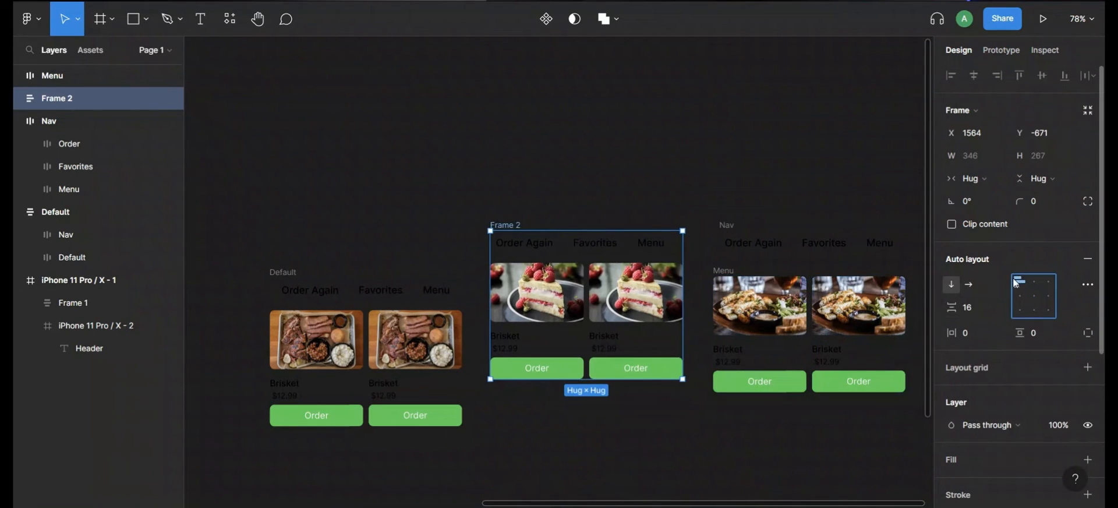
double_click(512, 223)
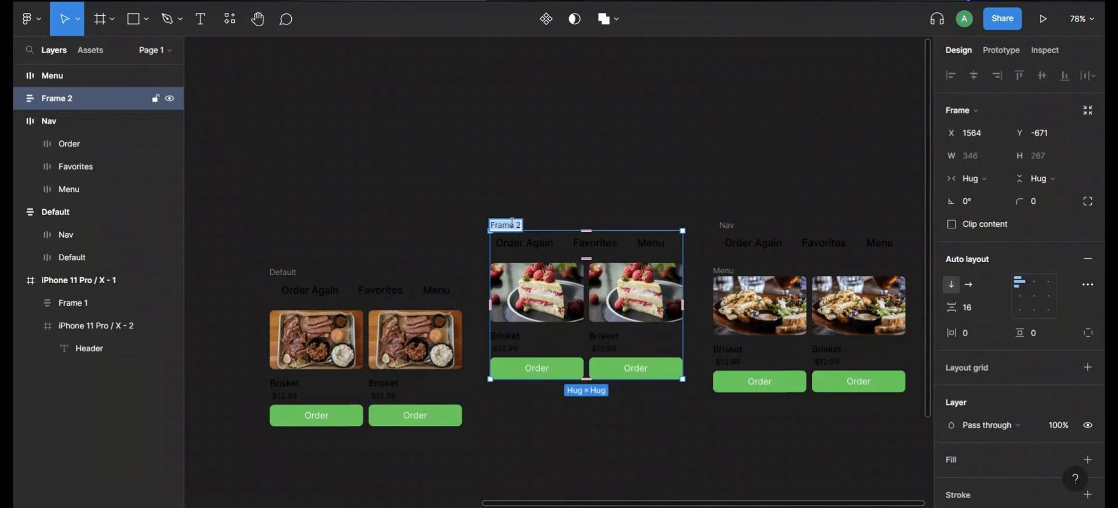
text(Favorites)
key(Return)
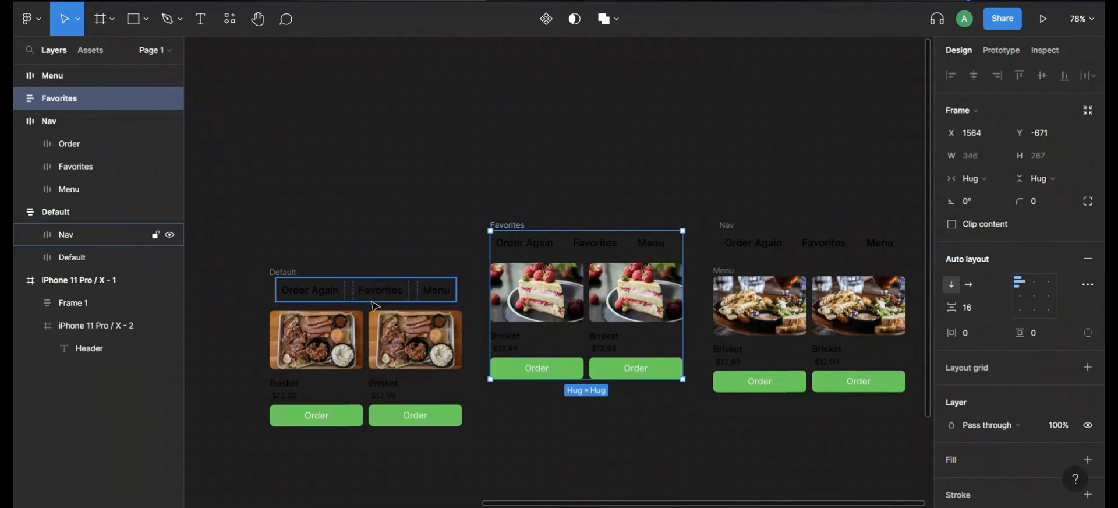
Align the Default frame's contents to the top left and move the frame up level with the Favorites frame.
click(279, 290)
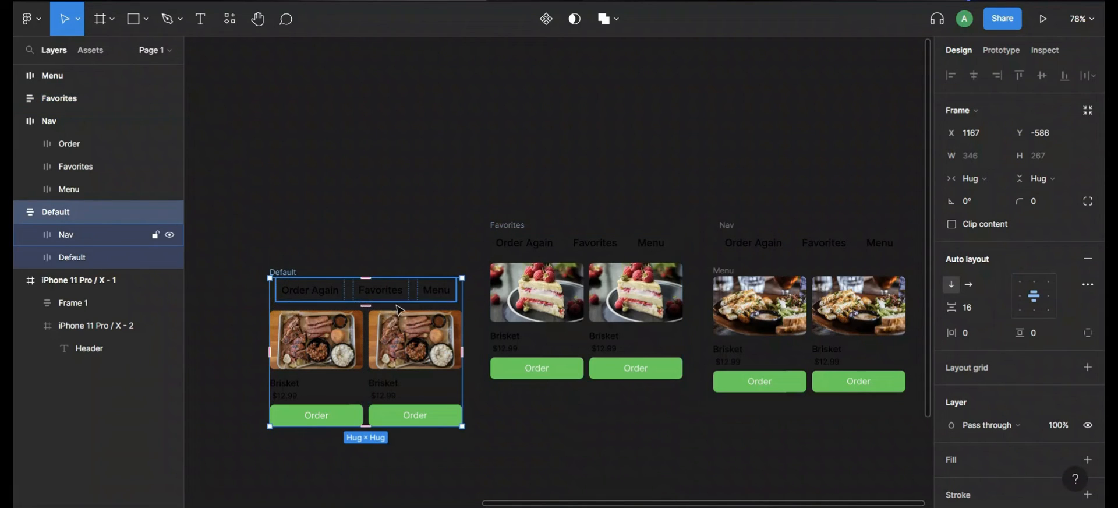
click(1019, 282)
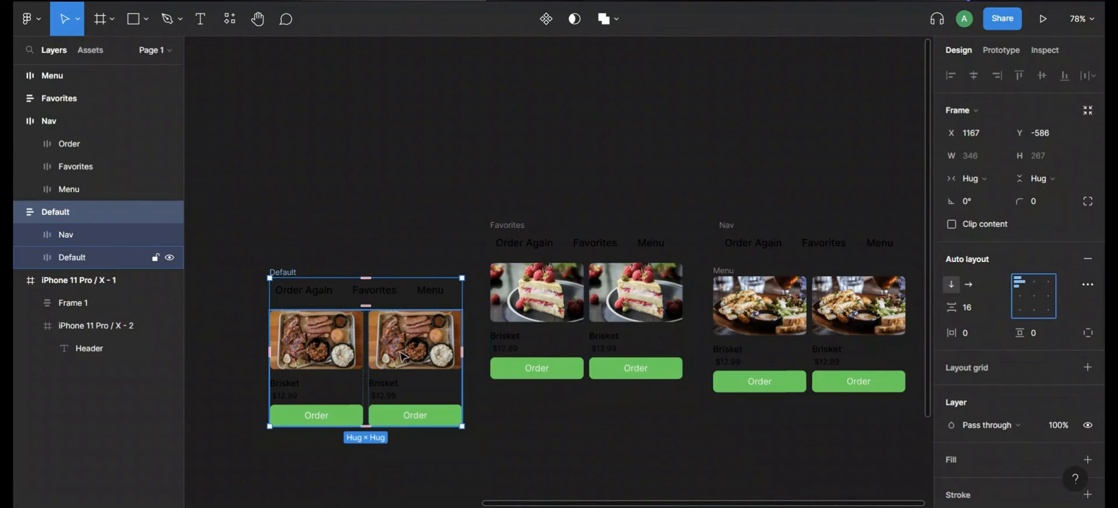
drag(401, 355, 400, 304)
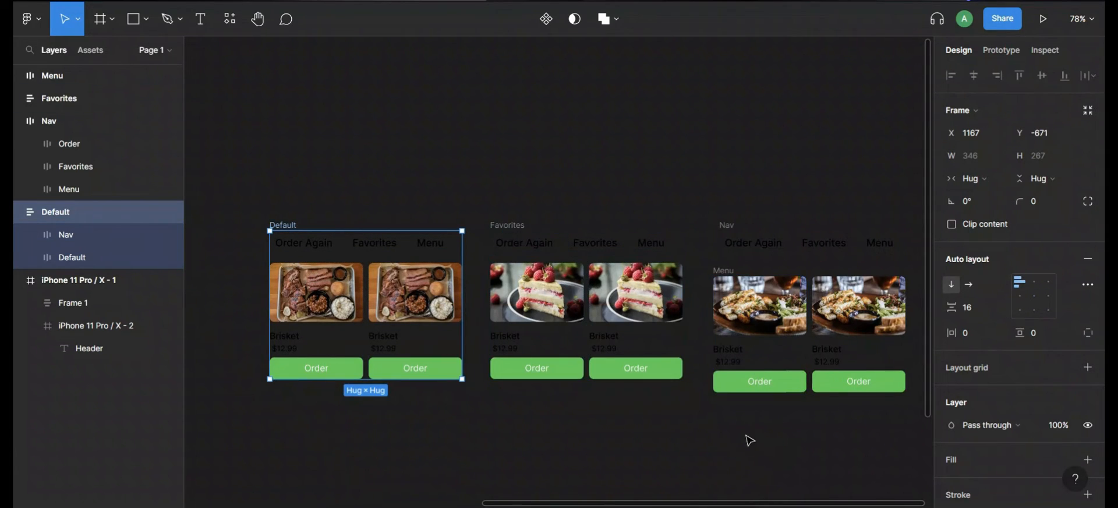
Combine the remaining Nav and the Menu cards in a left-aligned vertical auto layout frame and rename it as Menu.
drag(746, 435, 640, 439)
click(625, 231)
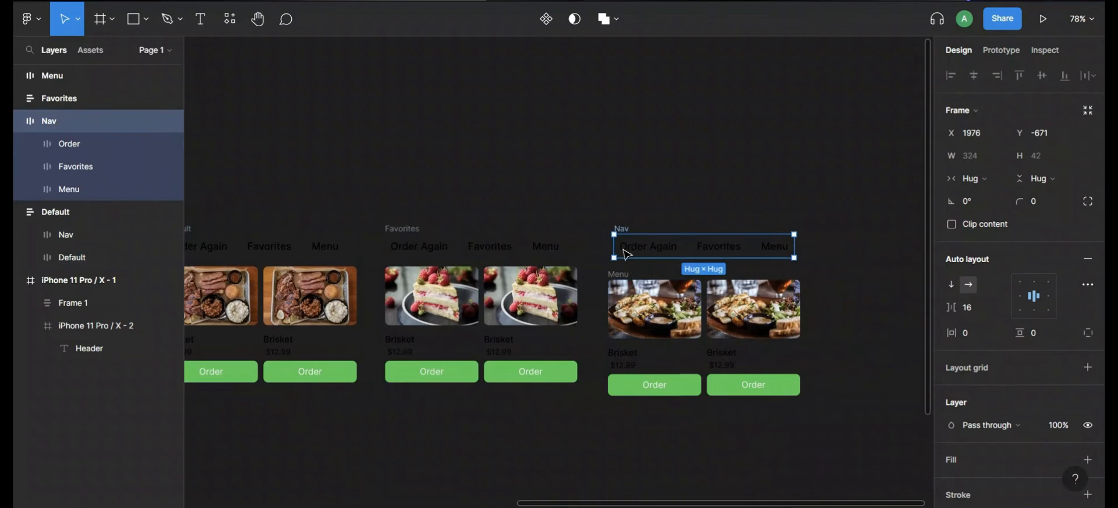
shift+click(621, 277)
key(shift+a)
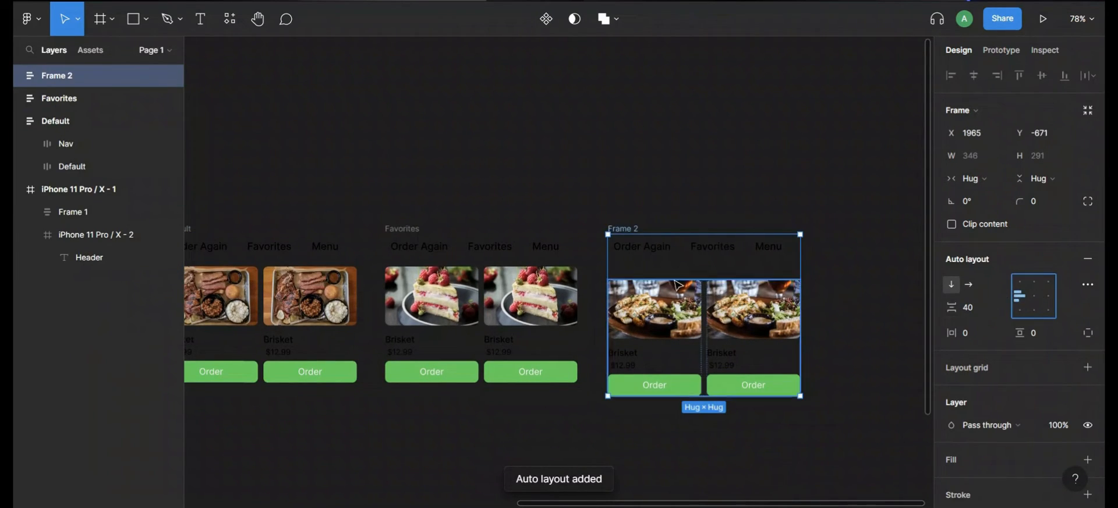
double_click(625, 228)
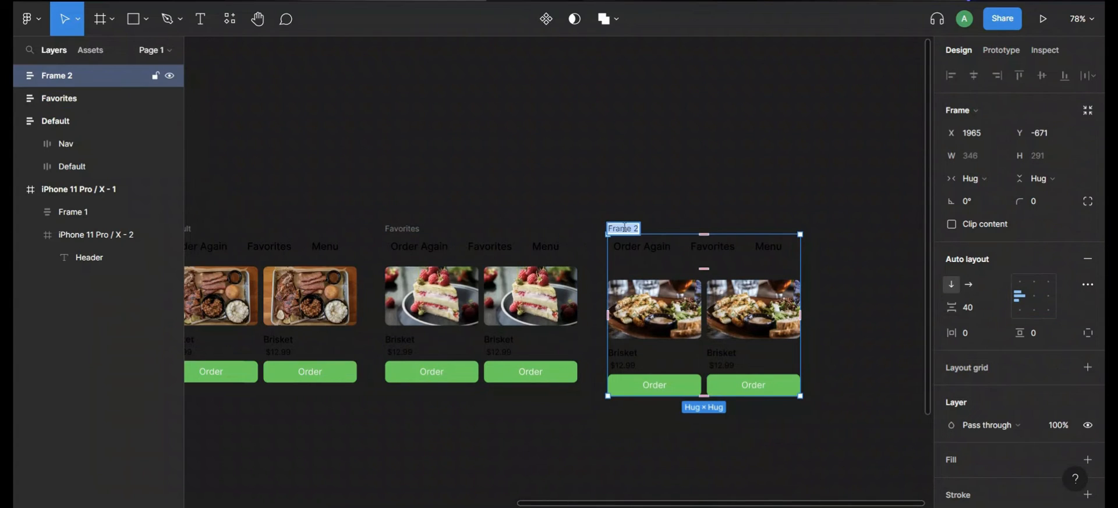
text(Menu)
key(Return)
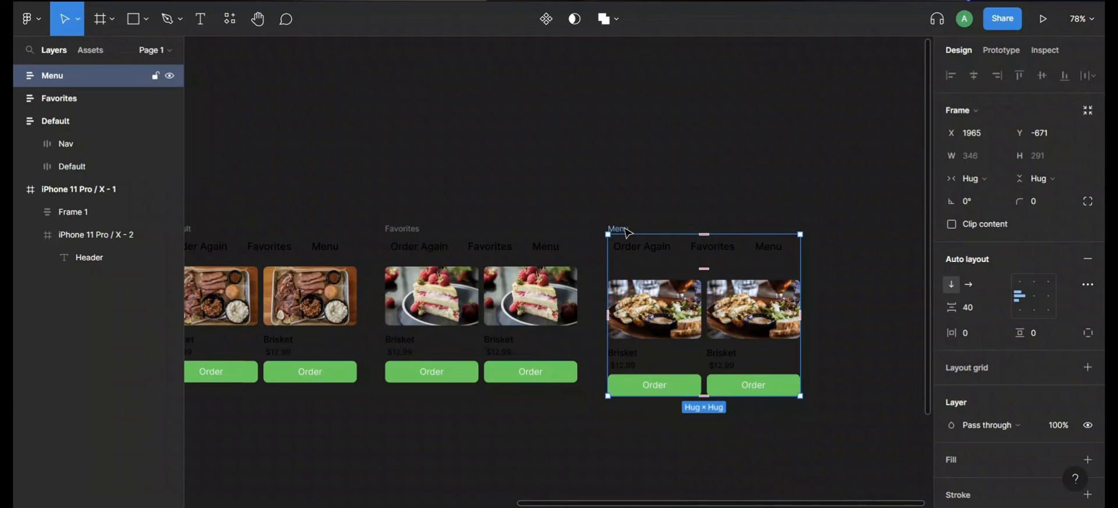
Set the Menu frame's vertical spacing to 16 and position the frame level with the Default and Favorites frames.
drag(672, 325, 671, 307)
drag(513, 423, 681, 388)
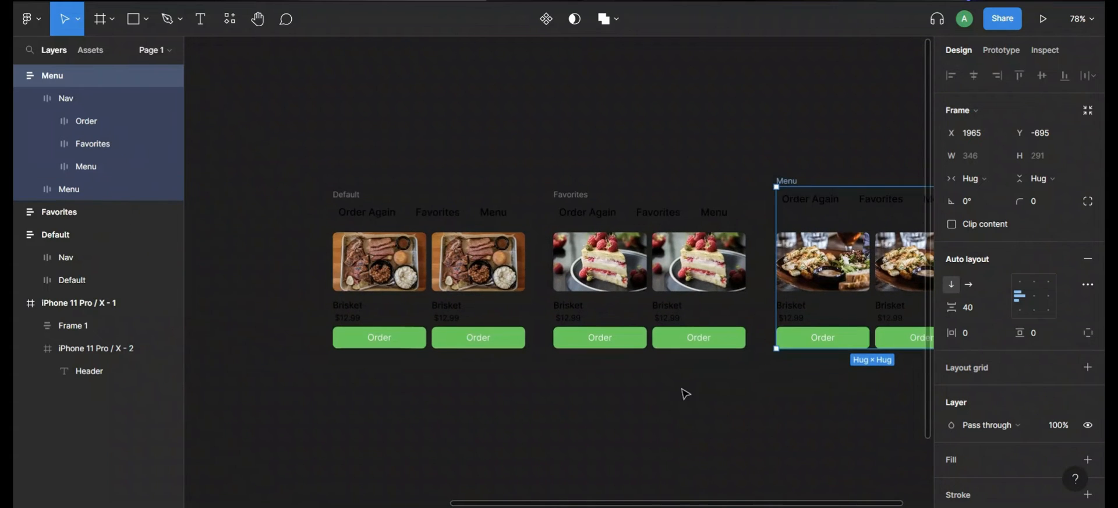
click(990, 307)
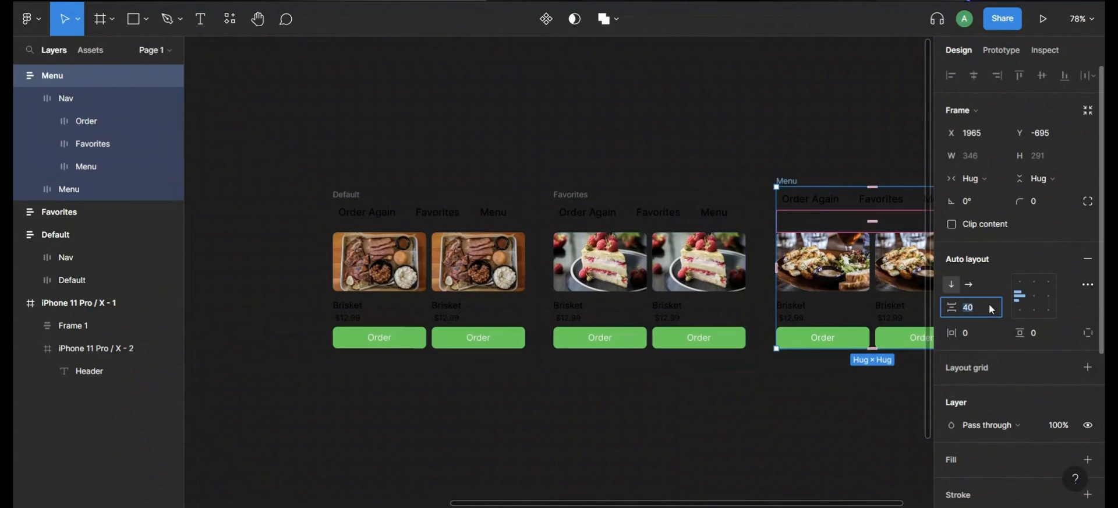
text(16)
key(Return)
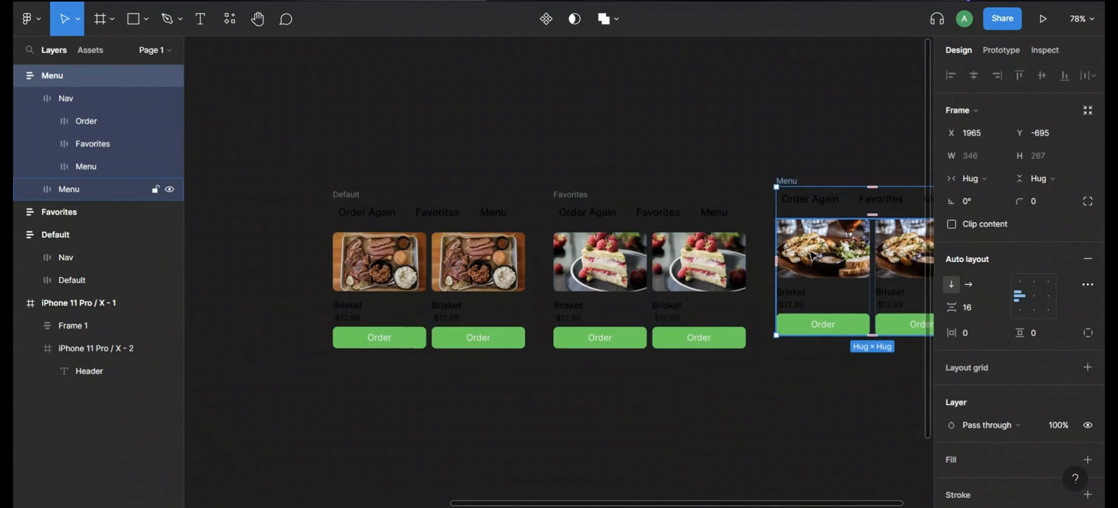
drag(823, 266, 821, 277)
scroll(707, 427, right, 4)
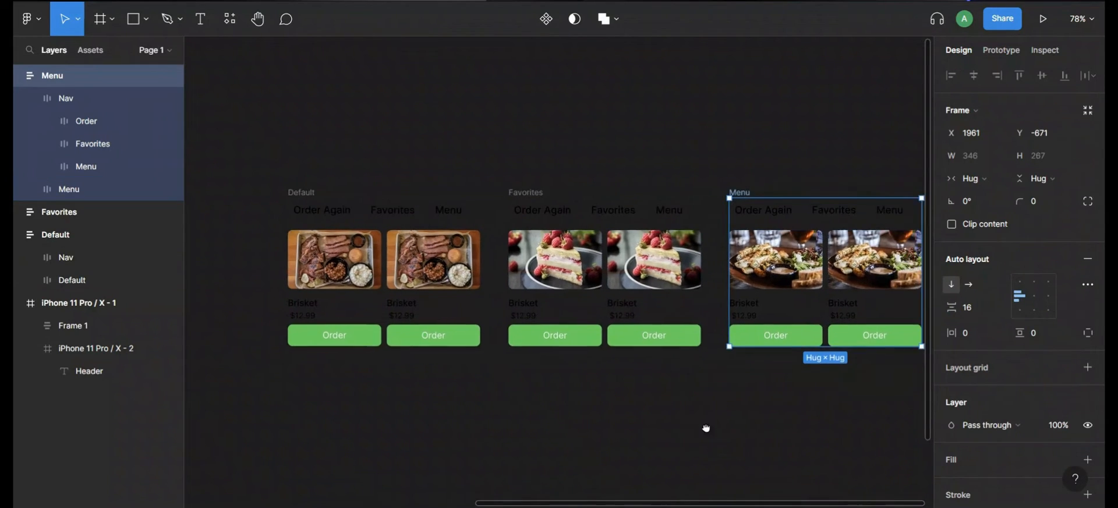
Create a component set from the Default, Favorites and Menu frames.
key(minus)
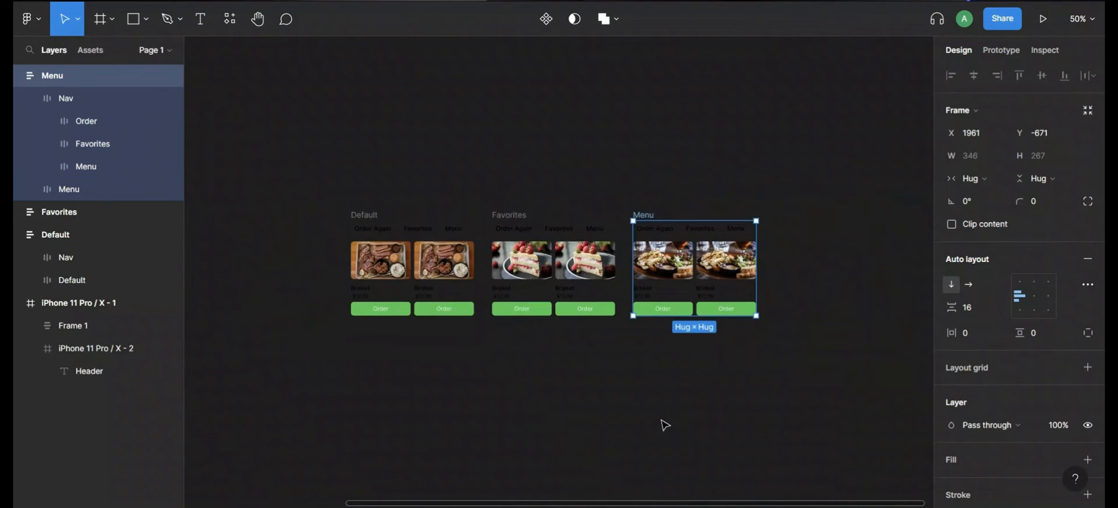
click(642, 426)
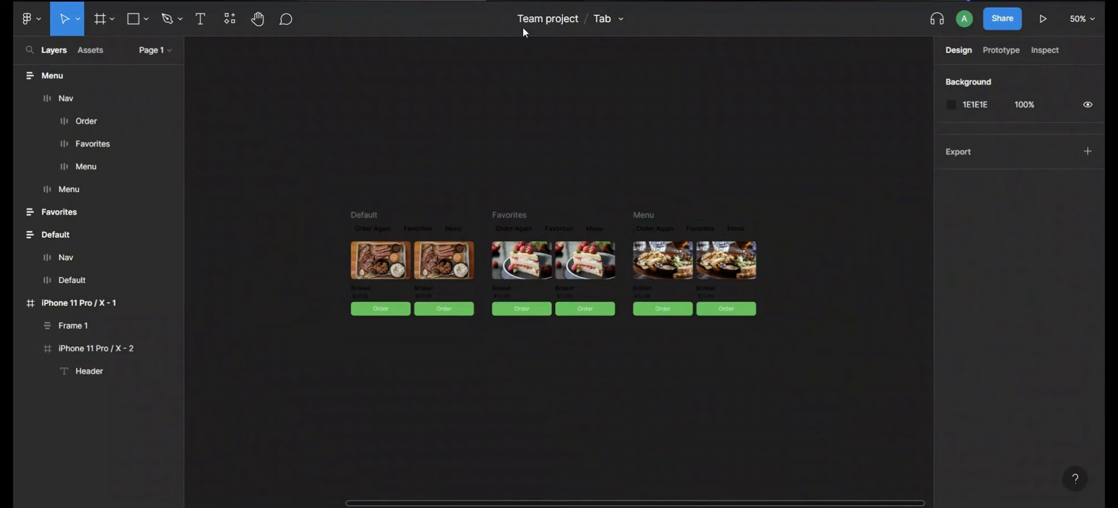
drag(302, 158, 781, 344)
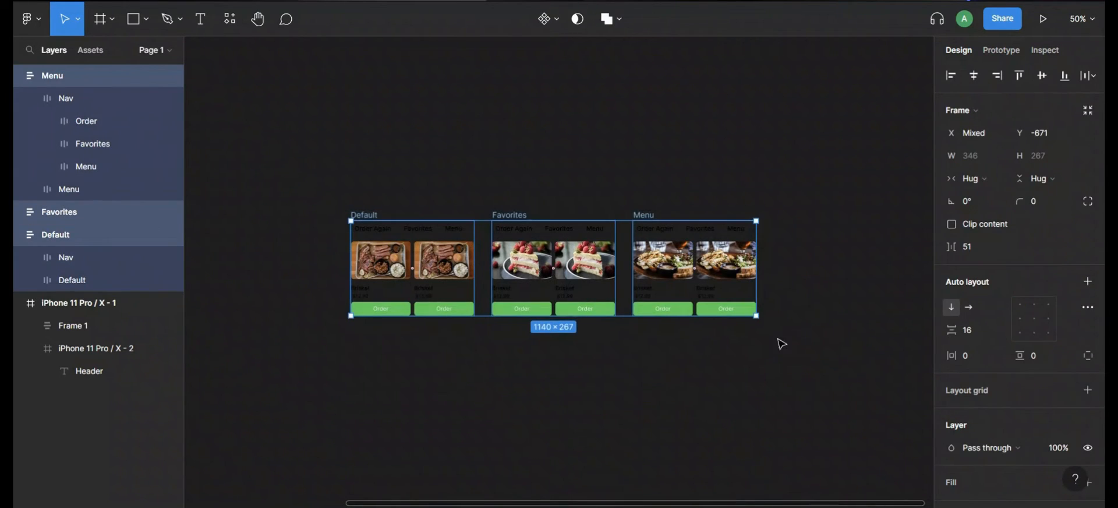
click(556, 22)
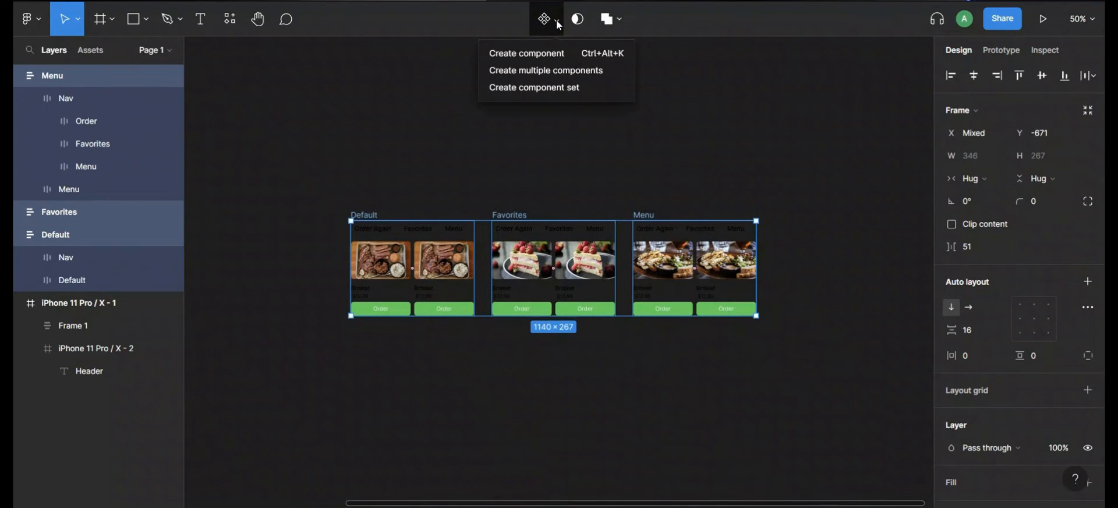
click(553, 95)
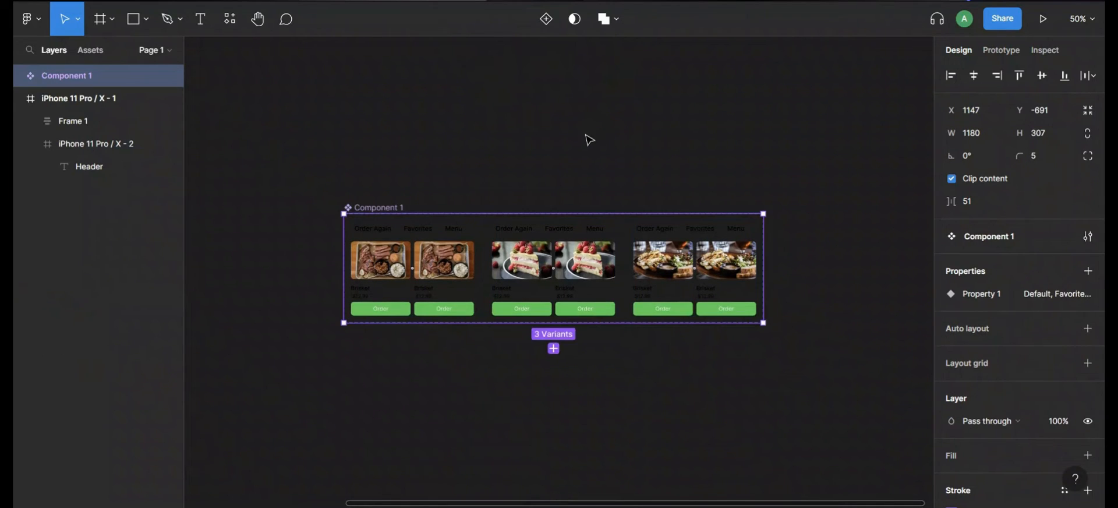
Set the color of the Order Again tab in the Default variant to the dark green 2A8A2E.
key(shift+0)
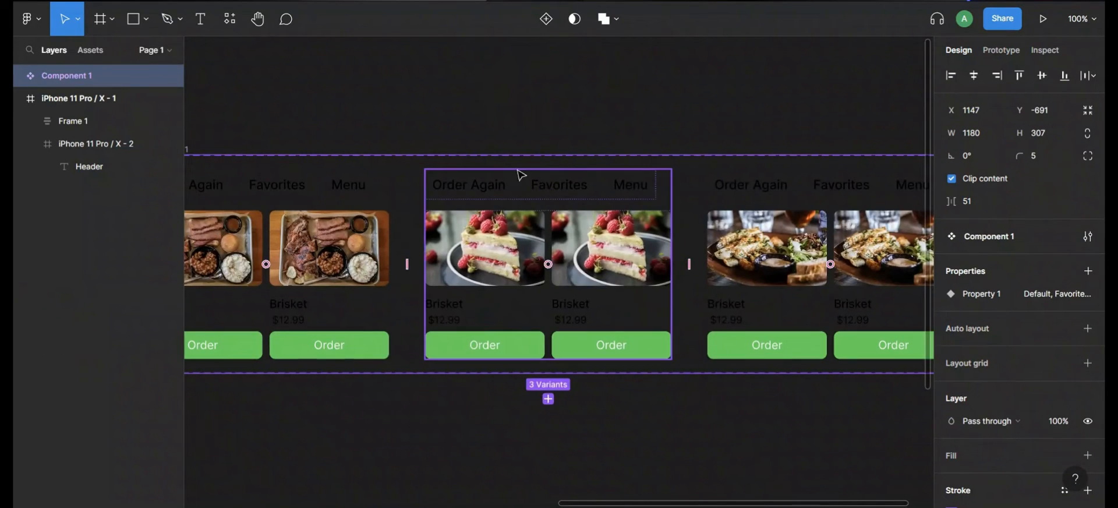
drag(483, 143, 746, 143)
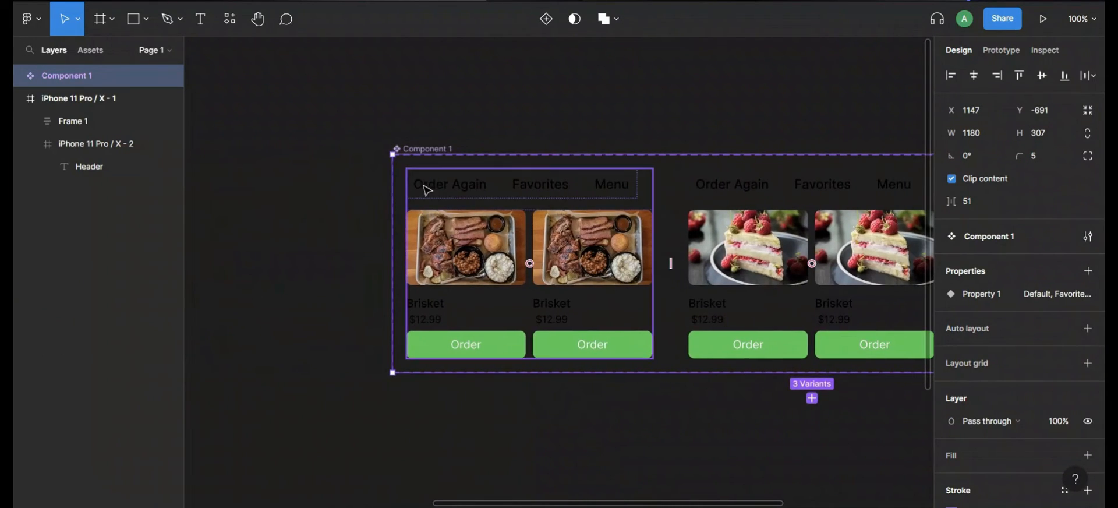
double_click(446, 195)
double_click(446, 195)
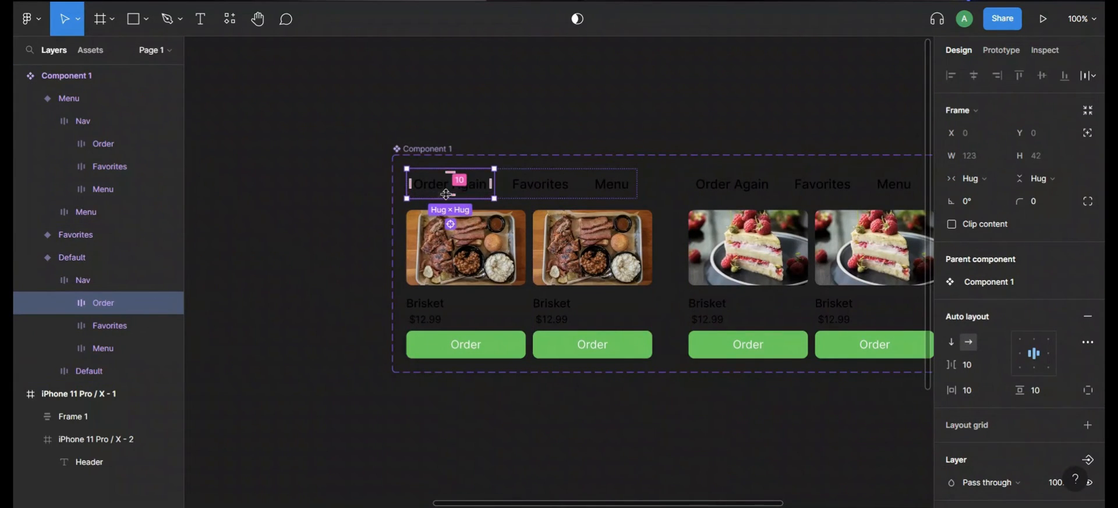
scroll(997, 431, down, 4)
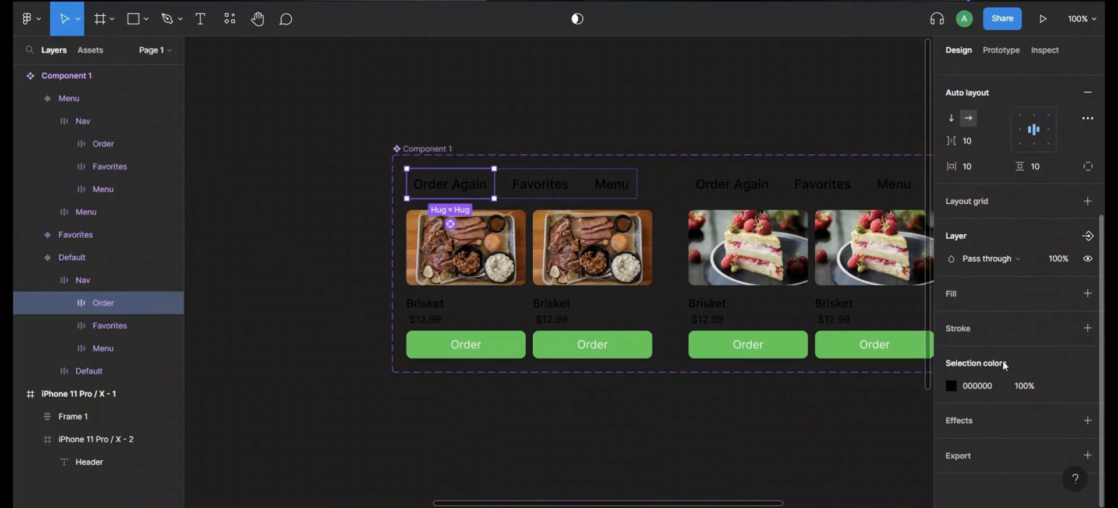
click(1064, 386)
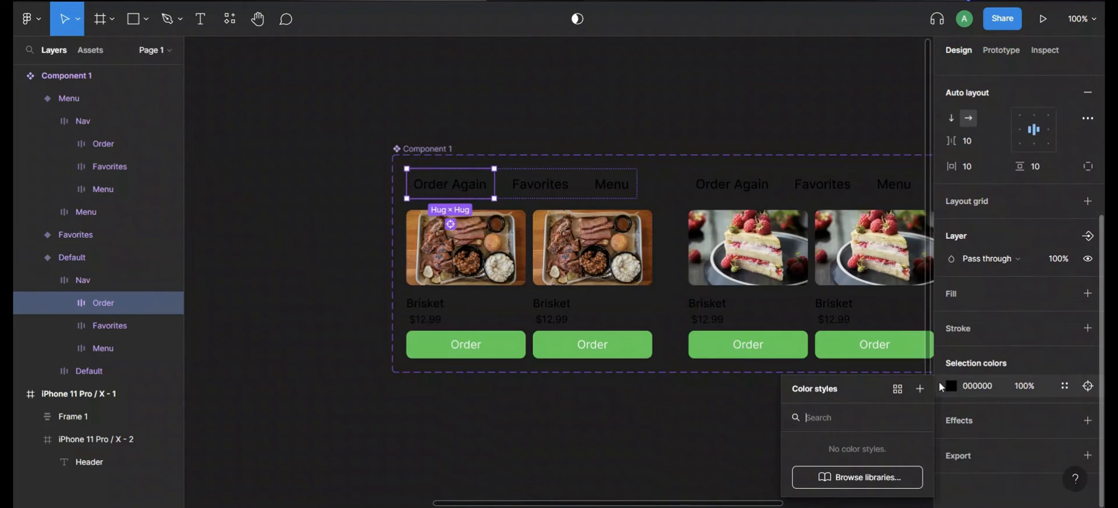
click(950, 386)
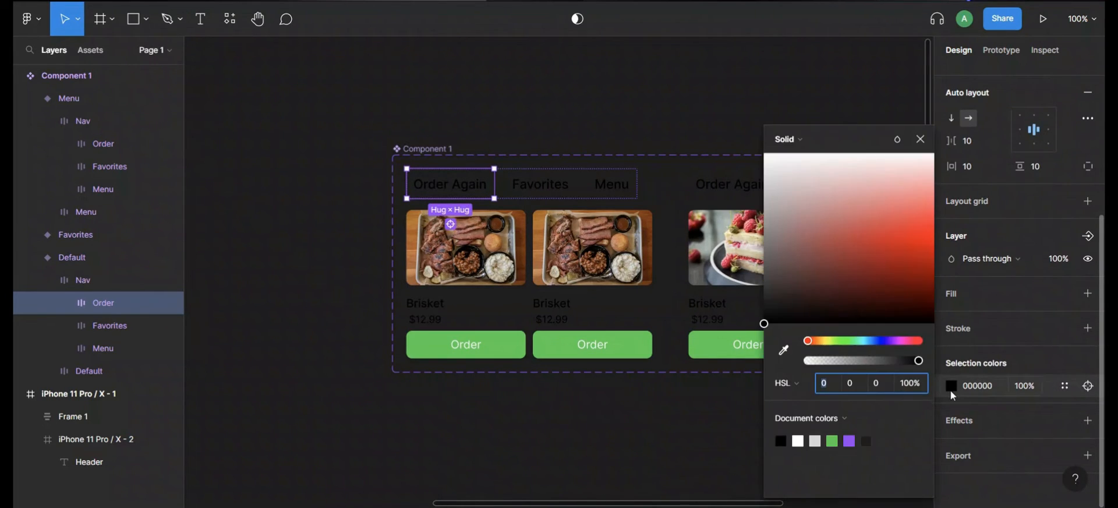
click(833, 438)
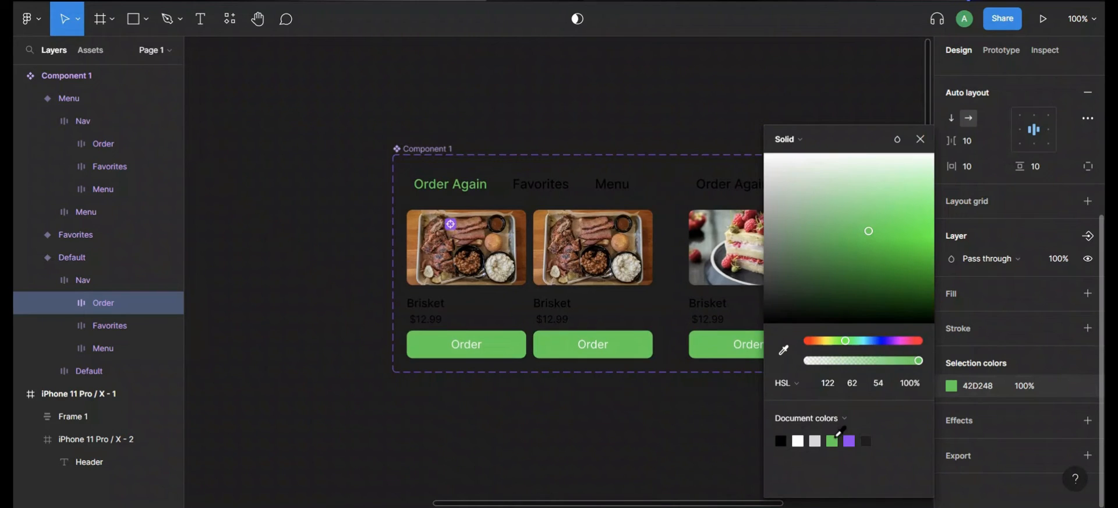
click(872, 229)
drag(871, 229, 855, 268)
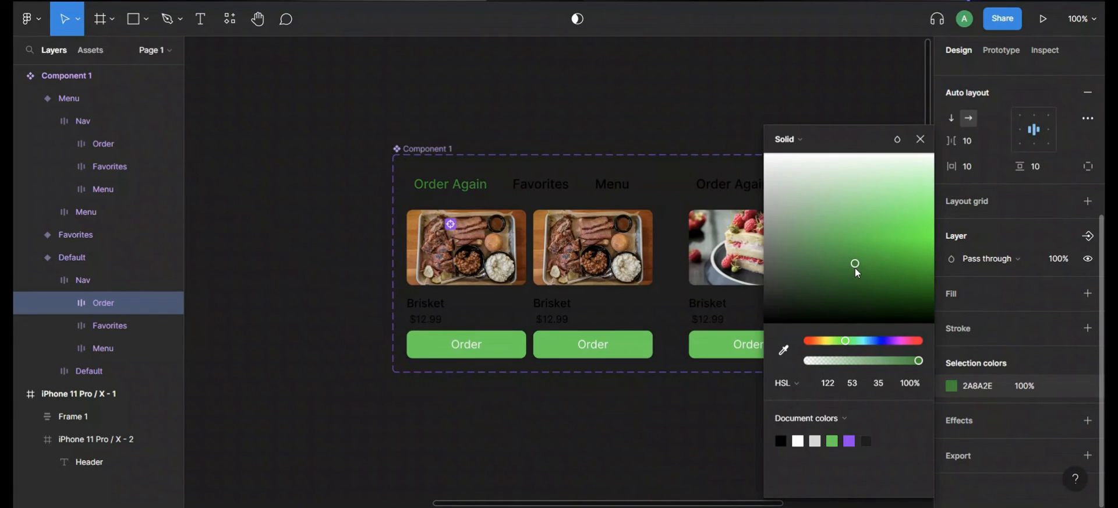
click(920, 139)
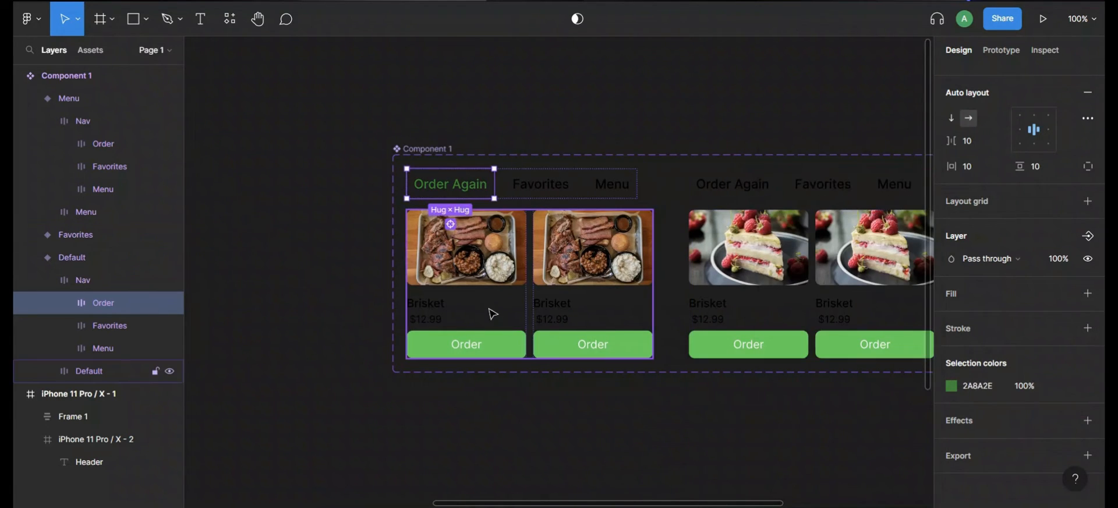
Copy the green 2A8A2E from the Default variant's Order Again tab and apply it to the Favorites tab in the Favorites variant.
click(978, 388)
key(ctrl+c)
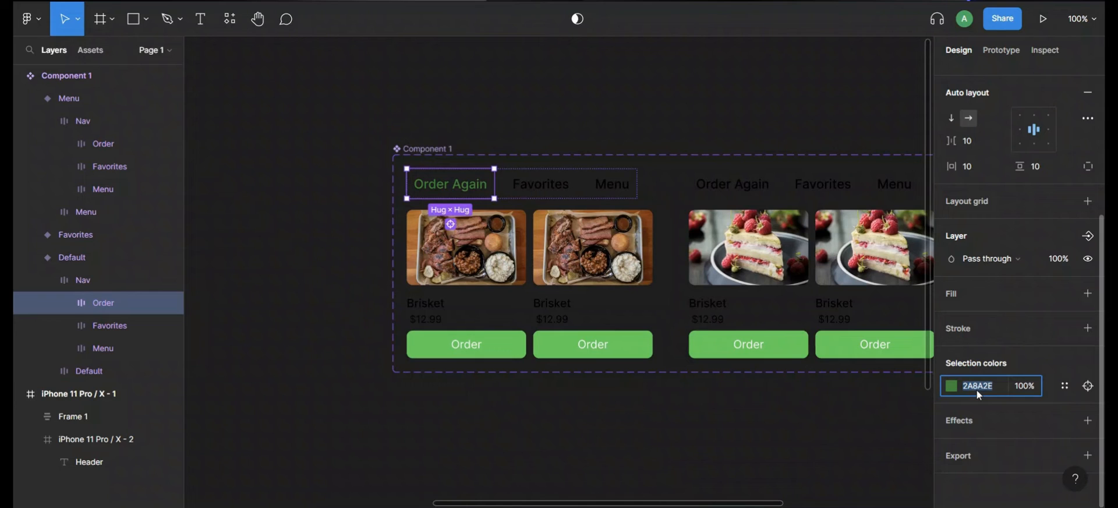
click(818, 184)
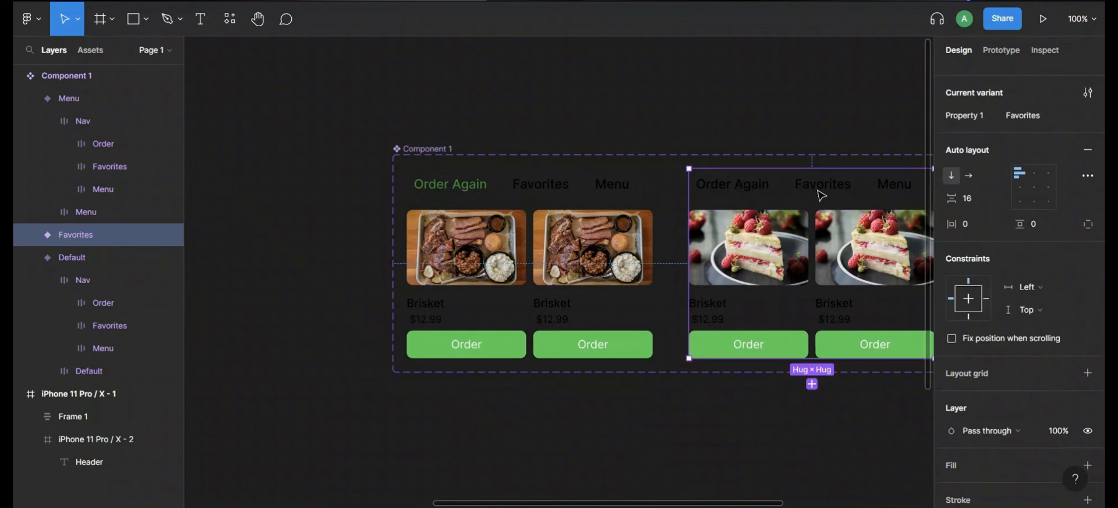
click(818, 184)
click(818, 184)
click(987, 389)
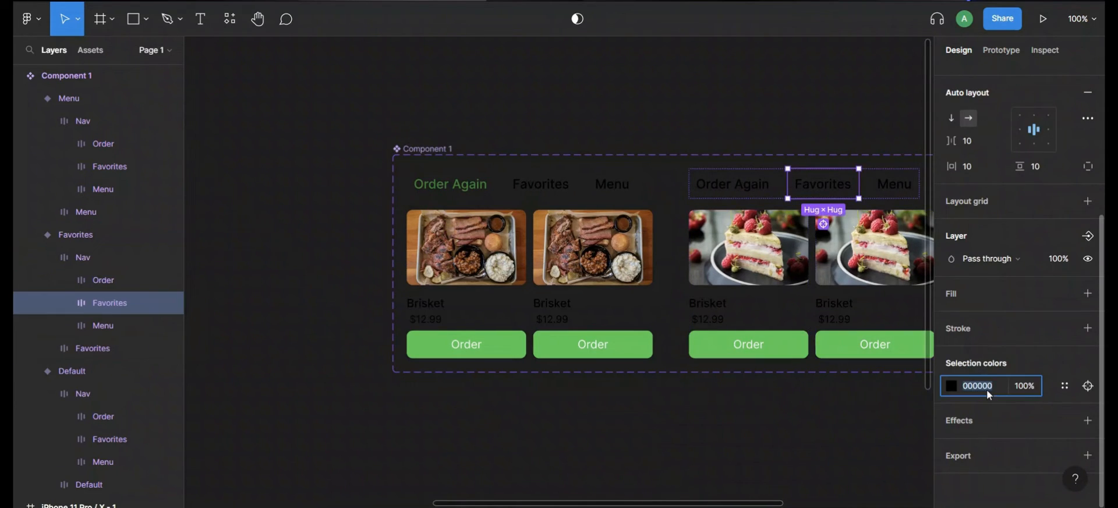
drag(835, 437, 592, 439)
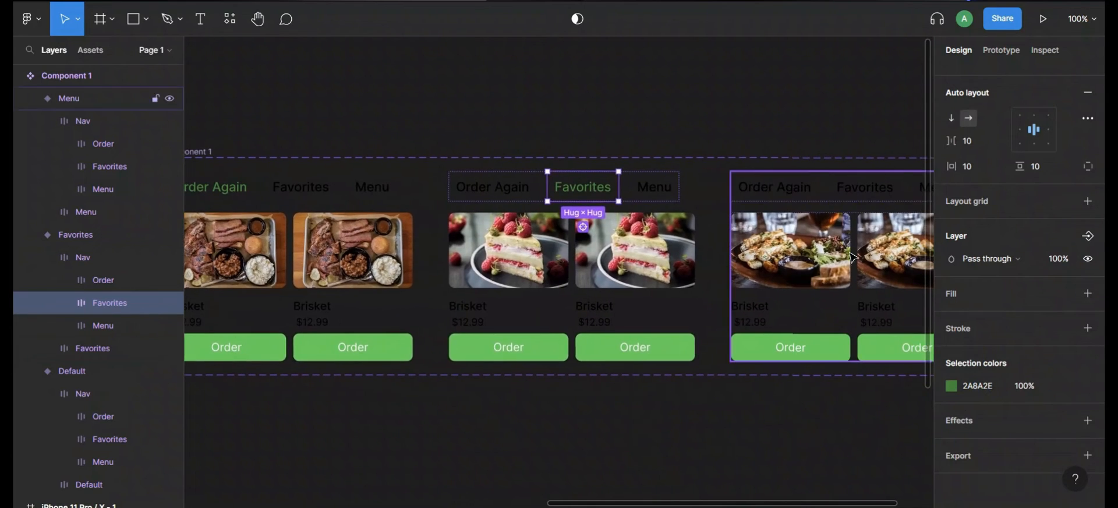
Set the color of the Menu tab in the Menu variant to the green 2A8A2E.
scroll(861, 245, right, 5)
click(806, 209)
click(806, 208)
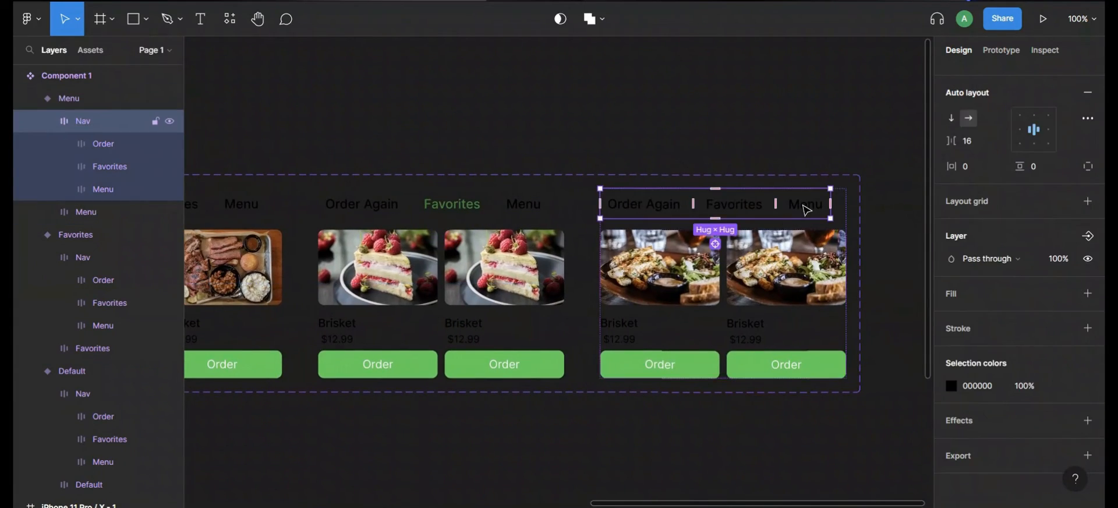
click(806, 209)
click(991, 386)
key(ctrl+v)
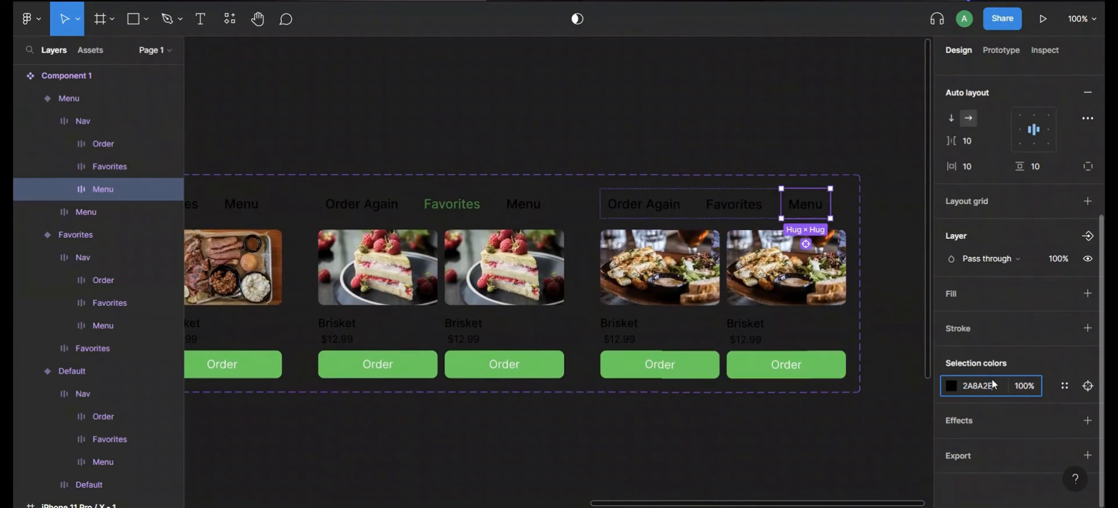
key(Return)
click(809, 450)
Create a prototype connection from the Favorites tab in the Default variant to the Favorites variant.
drag(662, 438, 762, 412)
scroll(339, 247, left, 3)
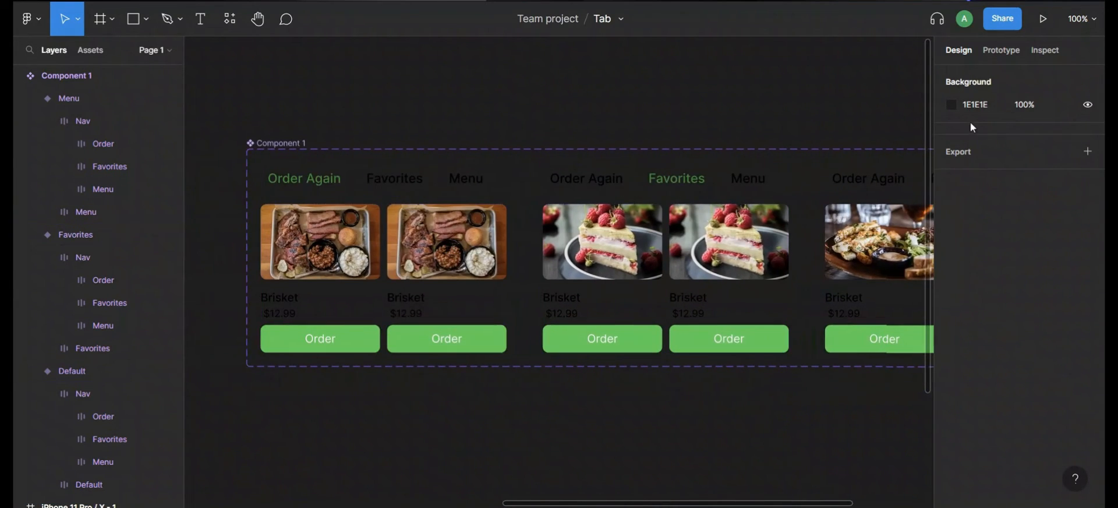
click(1001, 51)
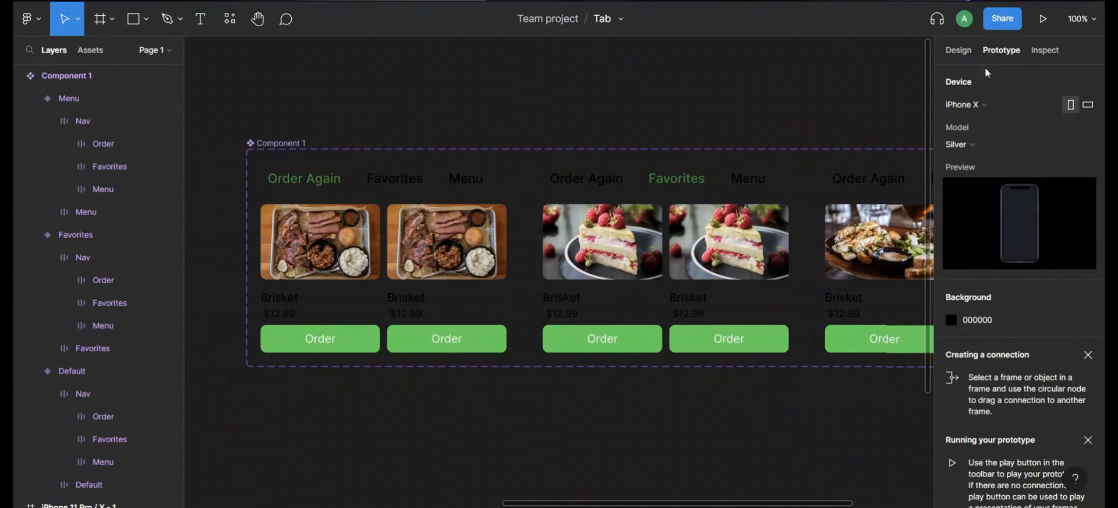
click(400, 188)
click(401, 188)
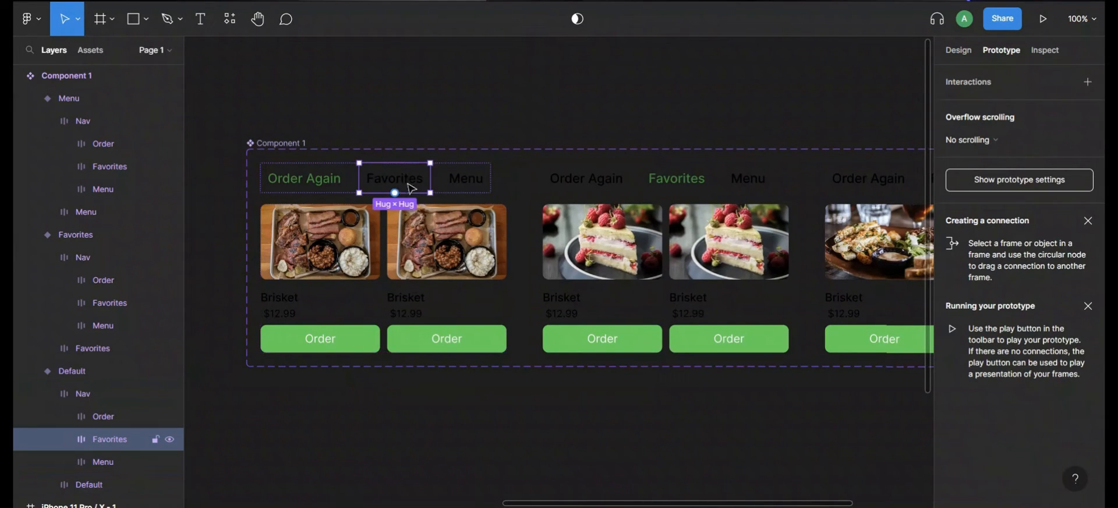
drag(431, 178, 554, 296)
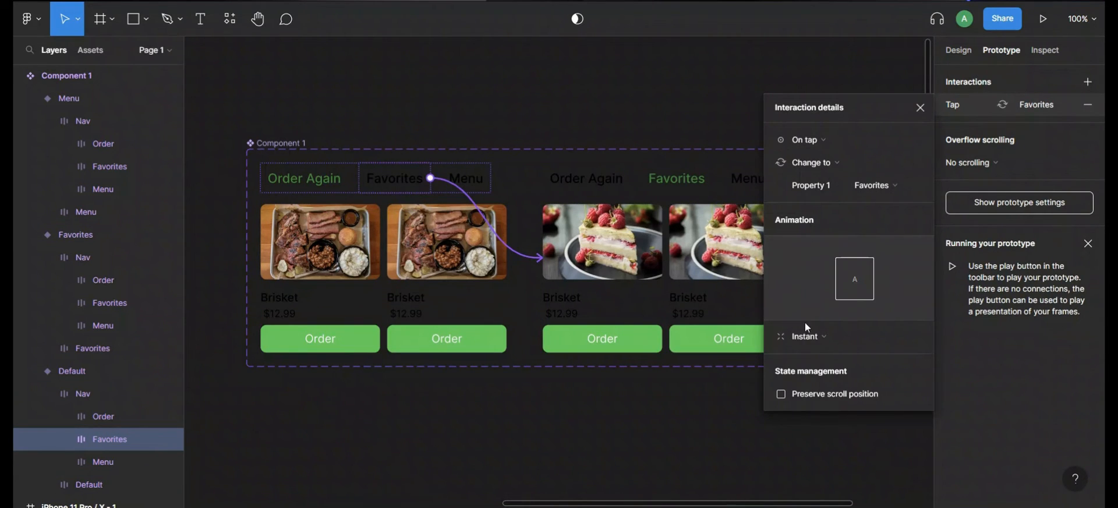
Set the Favorites tab interaction's animation to Smart animate with ease in and out and a duration of 800 ms.
click(815, 335)
click(812, 353)
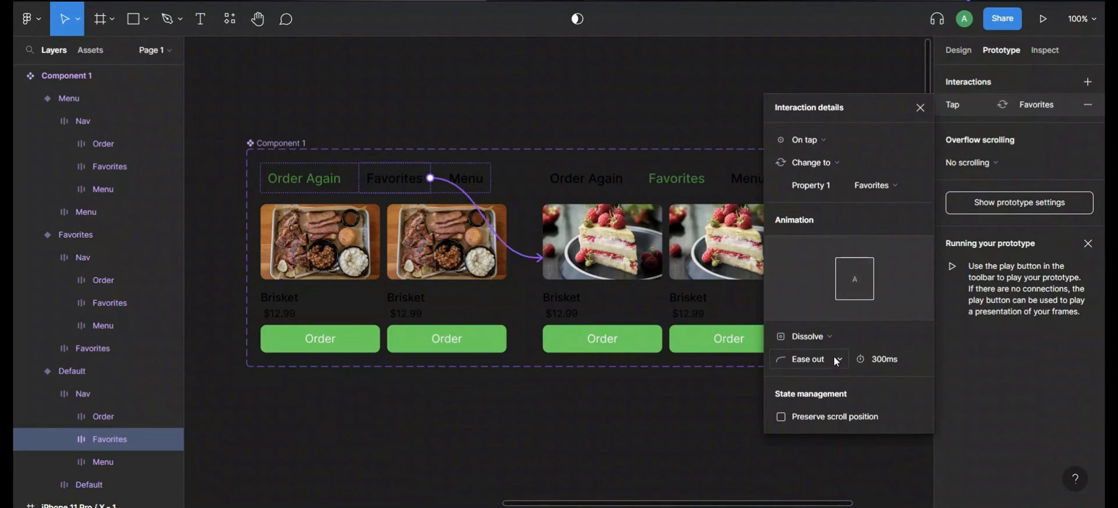
click(834, 339)
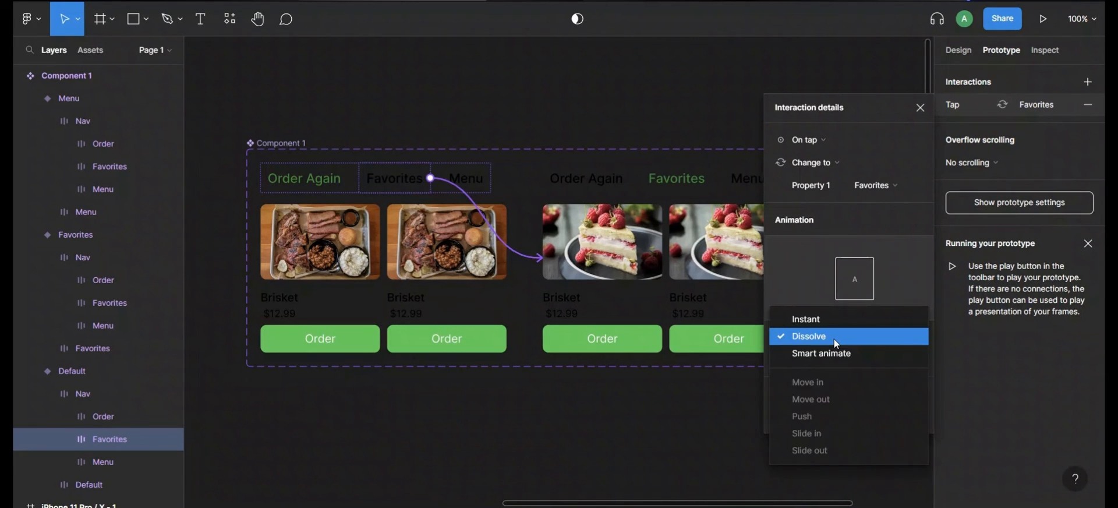
click(829, 353)
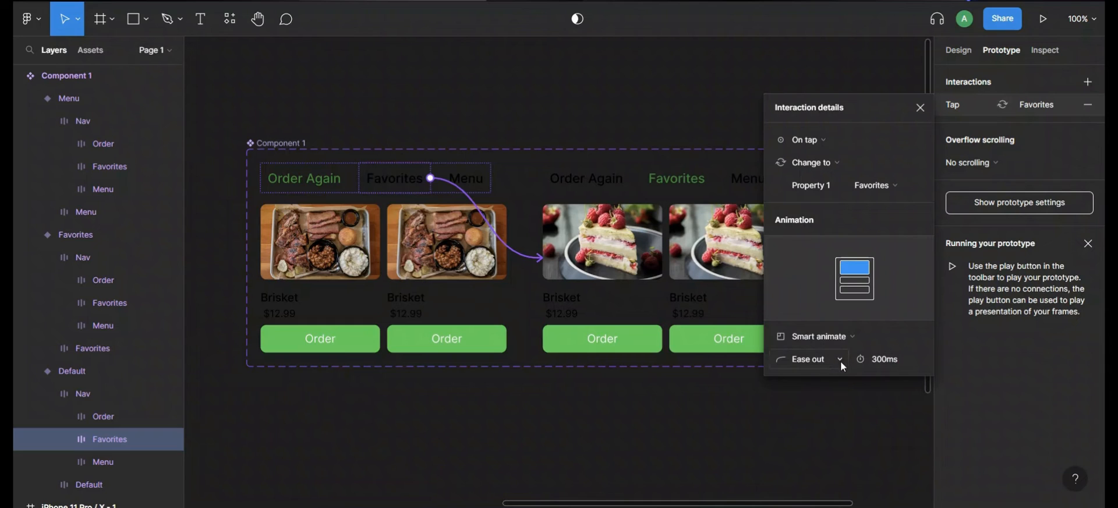
click(840, 361)
click(827, 321)
text(800)
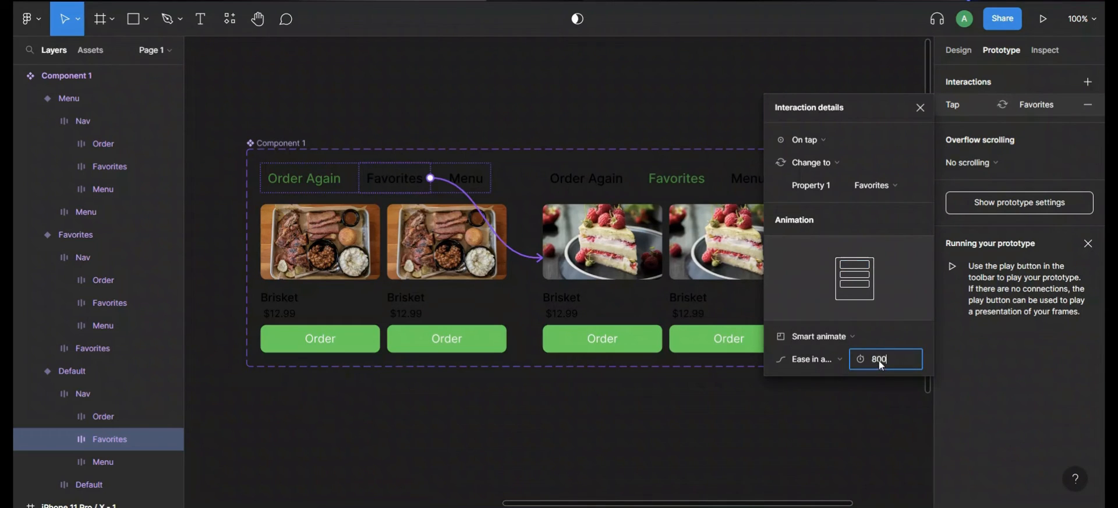
key(Return)
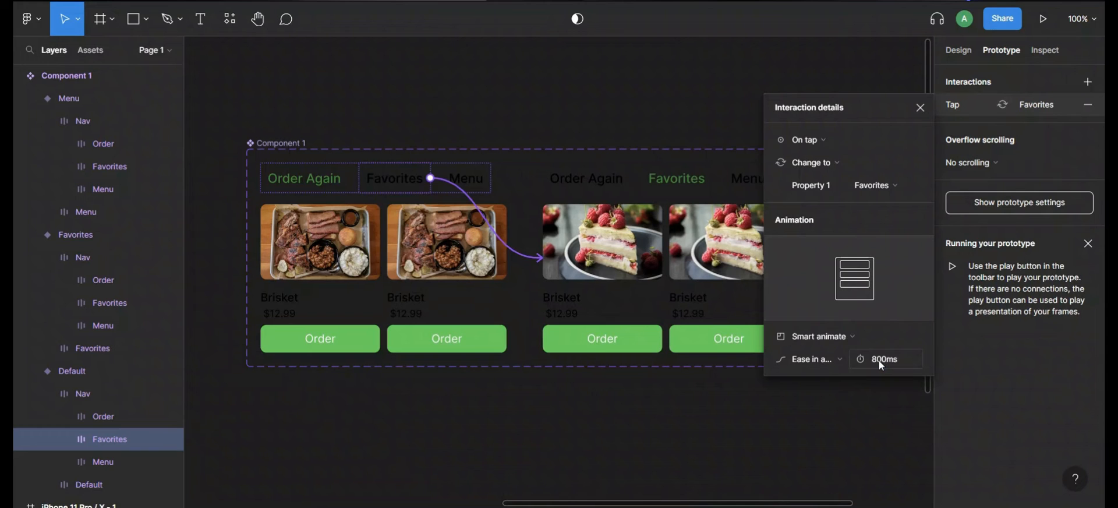
click(920, 107)
Create a prototype connection from the Favorites tab in the Menu variant to the Favorites variant.
drag(486, 293, 378, 296)
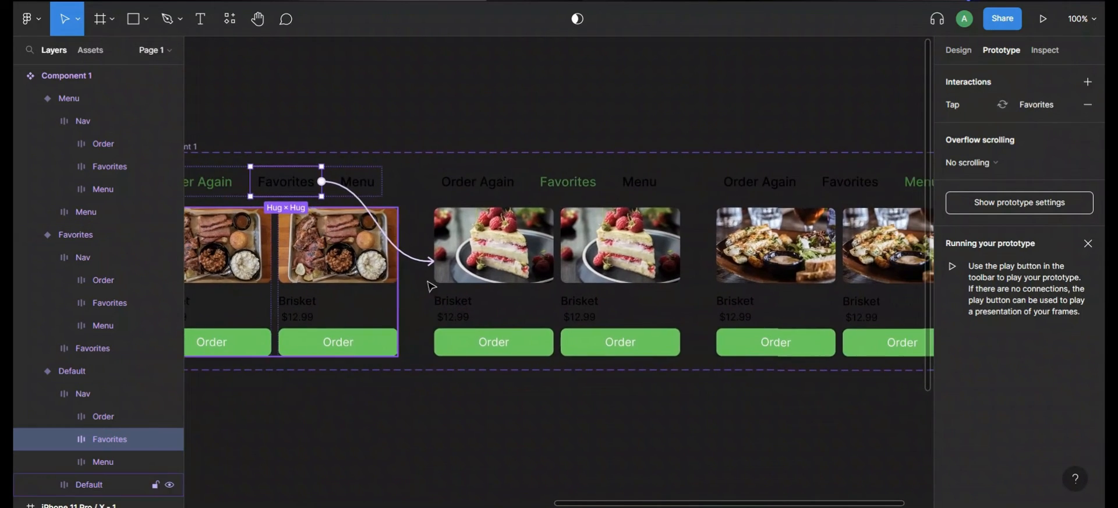
click(861, 187)
click(857, 188)
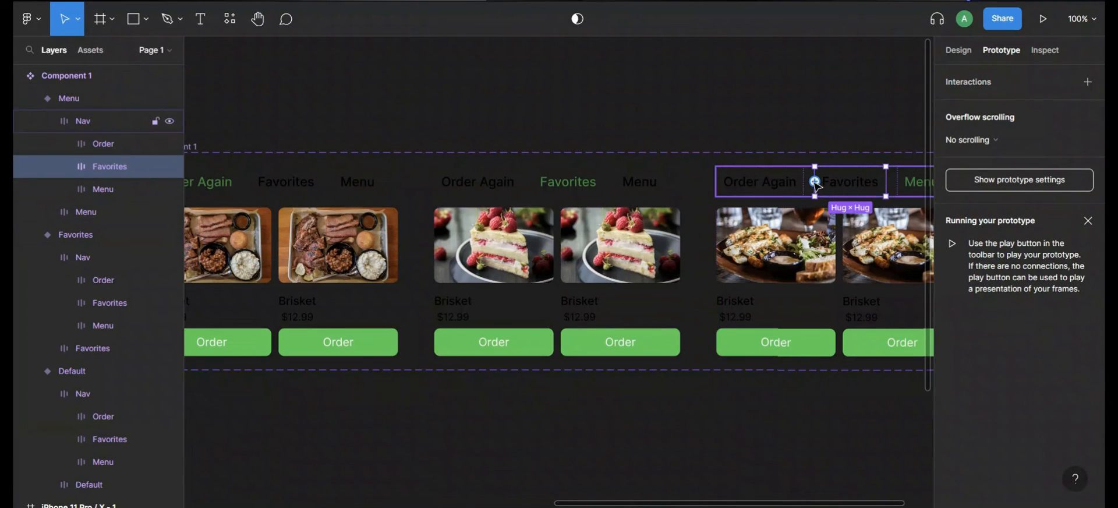
drag(815, 182, 643, 244)
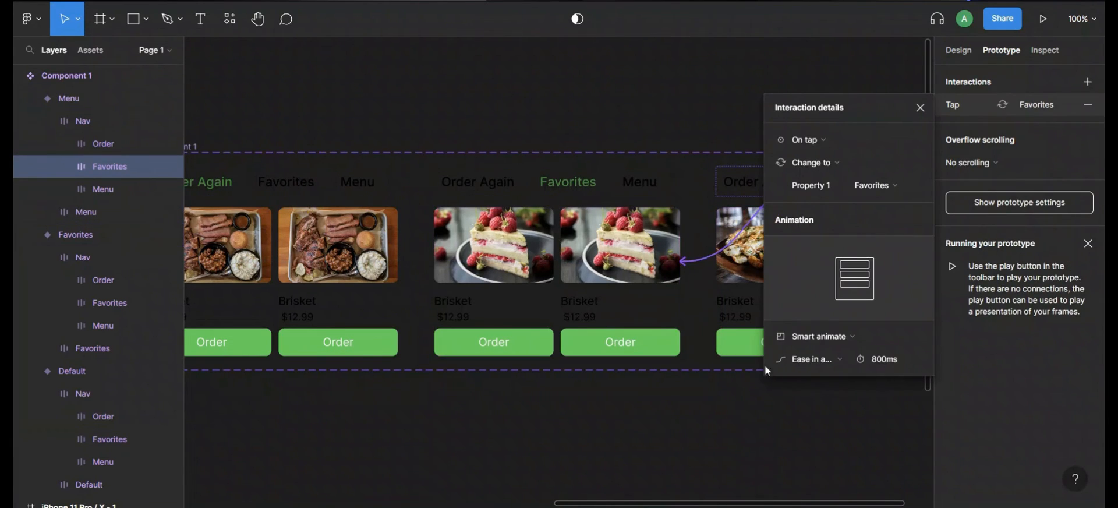
click(920, 107)
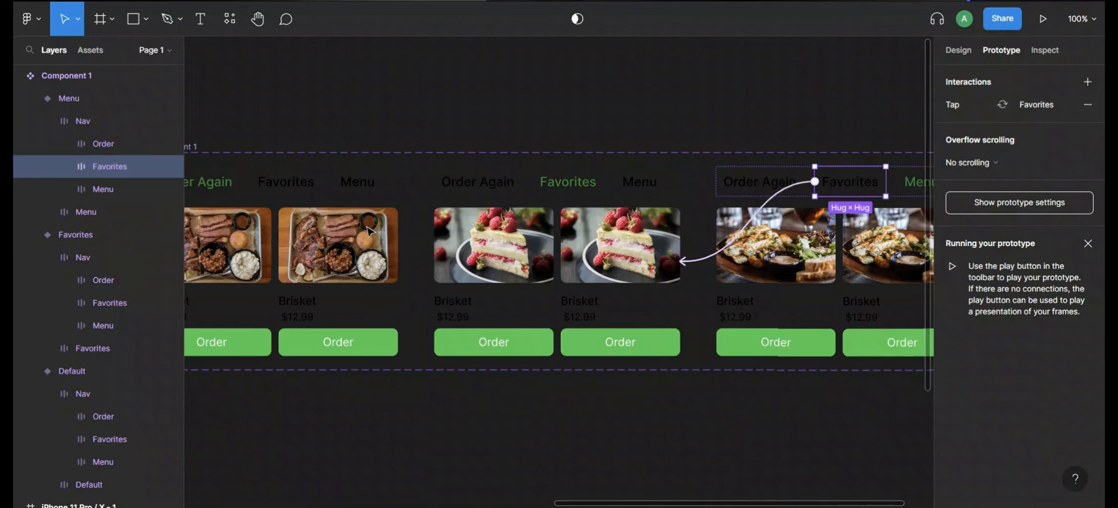
Create a prototype connection from the Menu tab in the Default variant to the Menu variant.
click(358, 186)
click(359, 186)
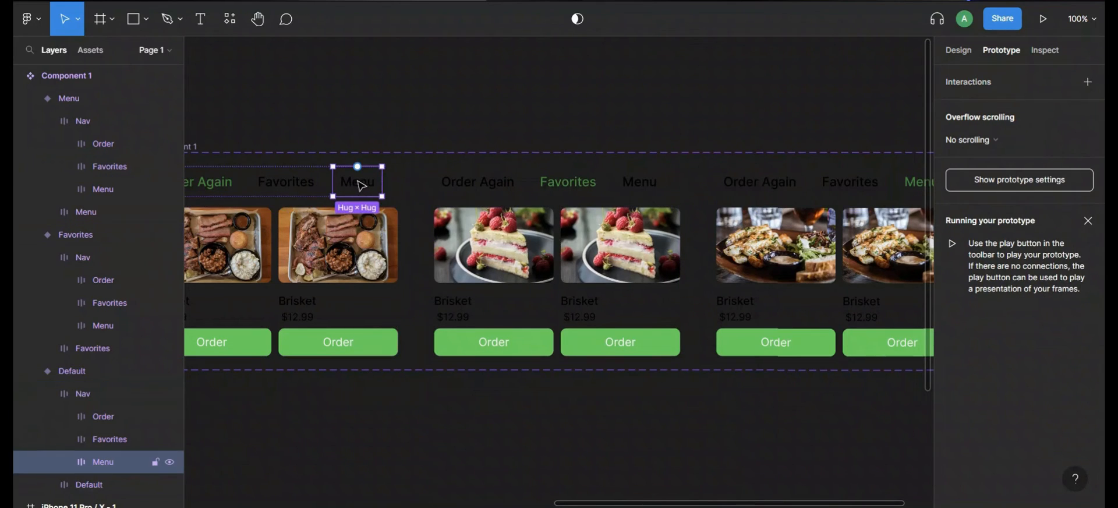
drag(382, 181, 919, 289)
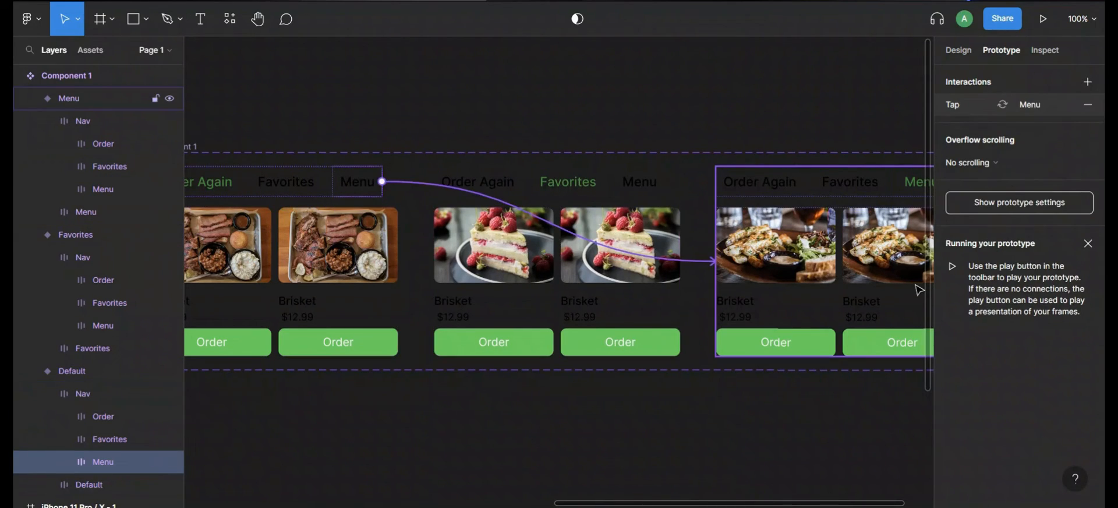
click(921, 107)
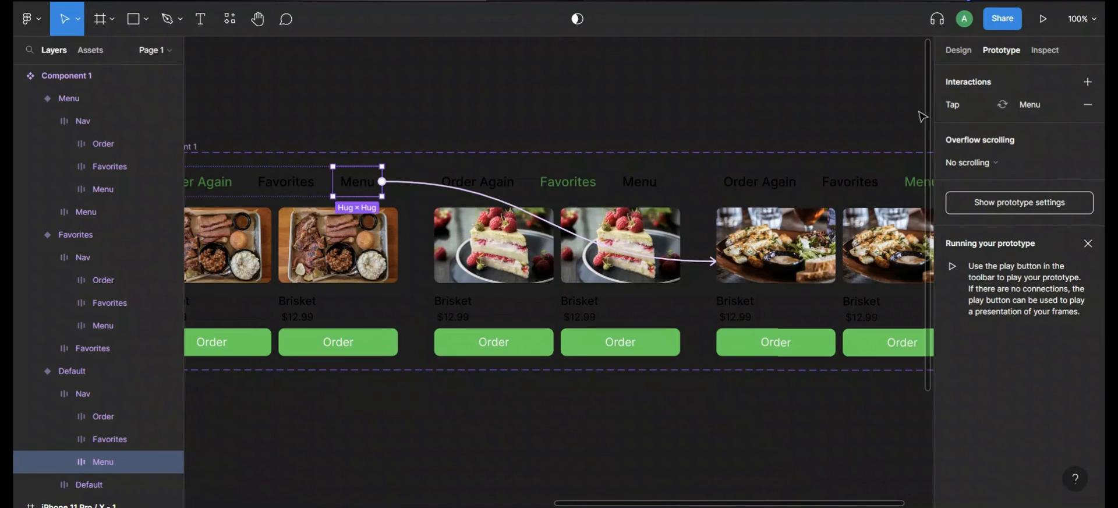
Create a prototype connection from the Menu tab in the Favorites variant to the Menu variant.
click(646, 185)
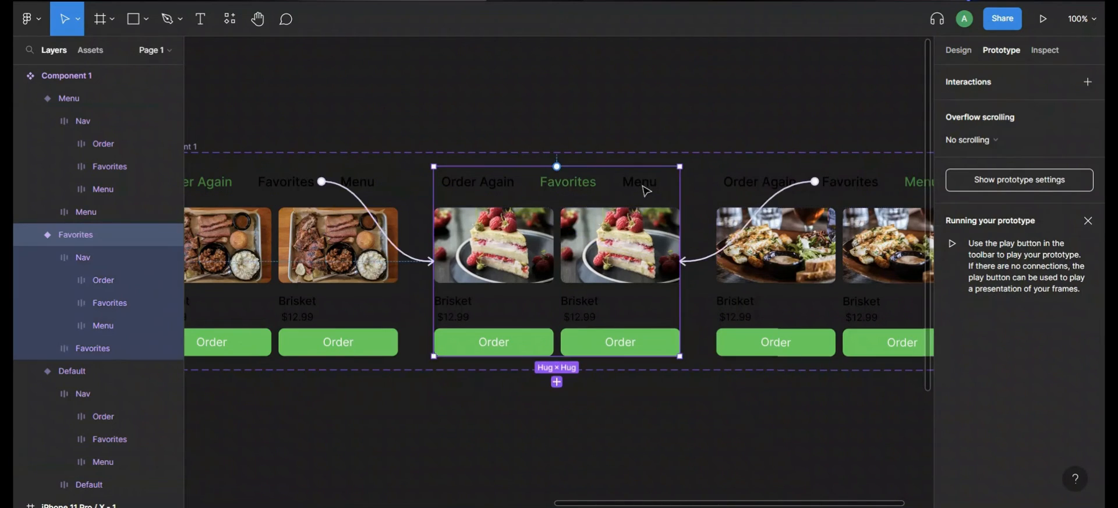
click(643, 186)
drag(664, 183, 825, 268)
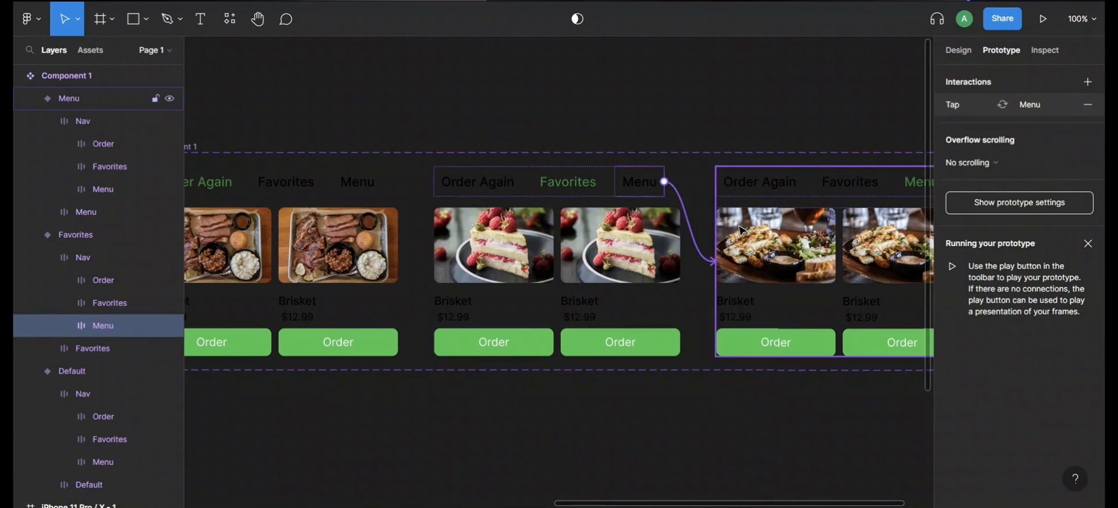
click(921, 108)
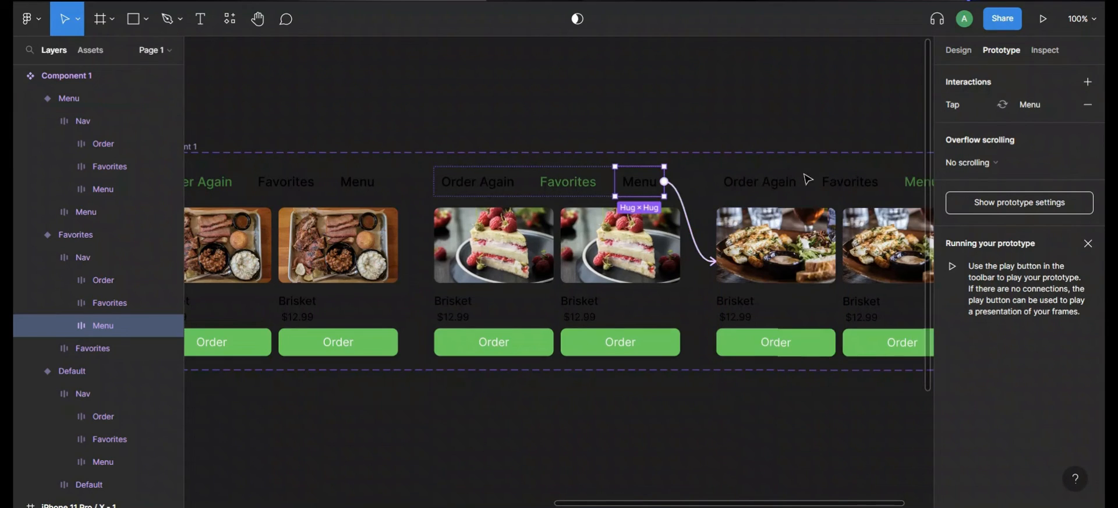
Create a prototype connection from the Order Again tab in the Menu variant to the Default variant.
click(781, 185)
click(758, 193)
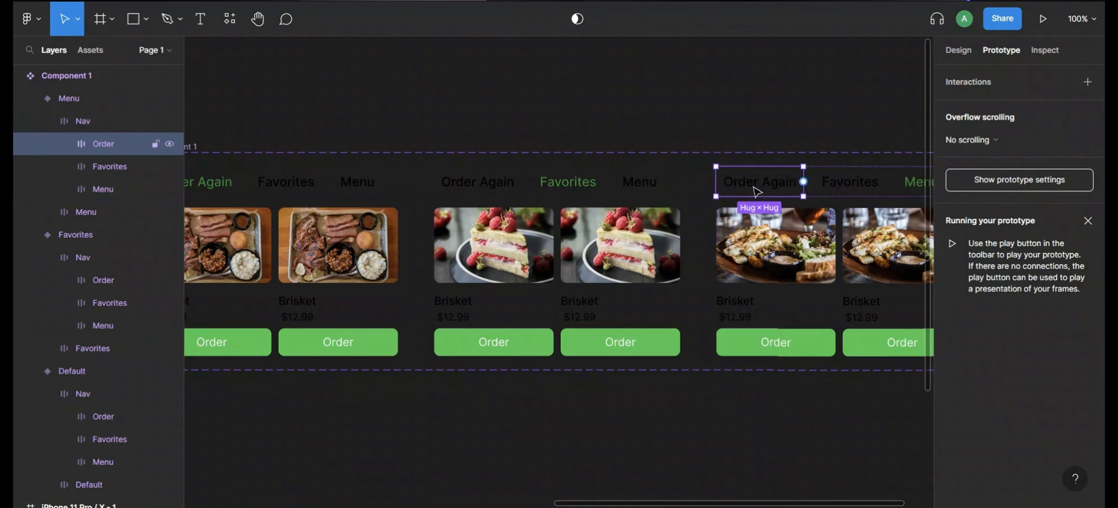
drag(716, 182, 402, 261)
click(920, 109)
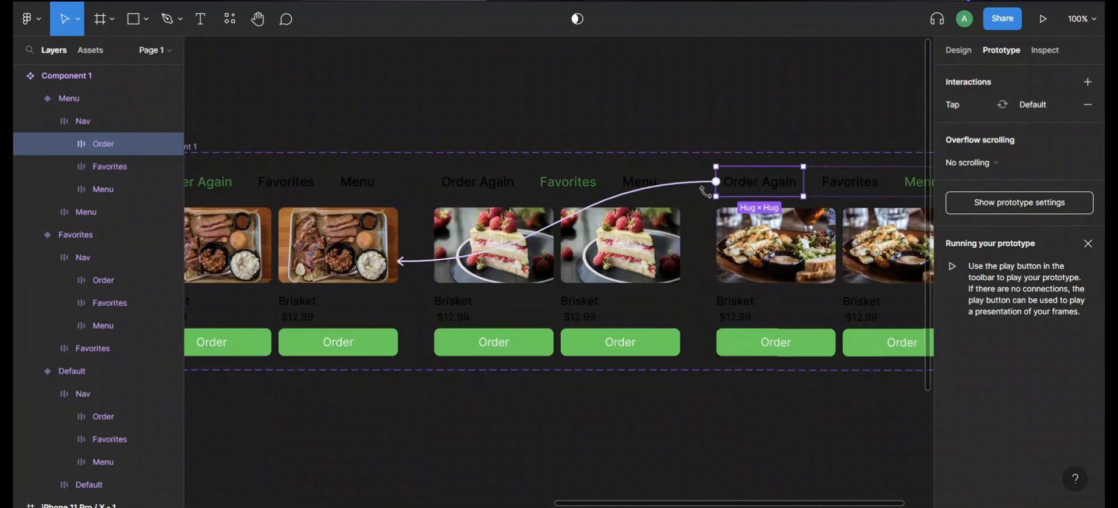
Create a prototype connection from the Order Again tab in the Favorites variant to the Default variant.
click(482, 188)
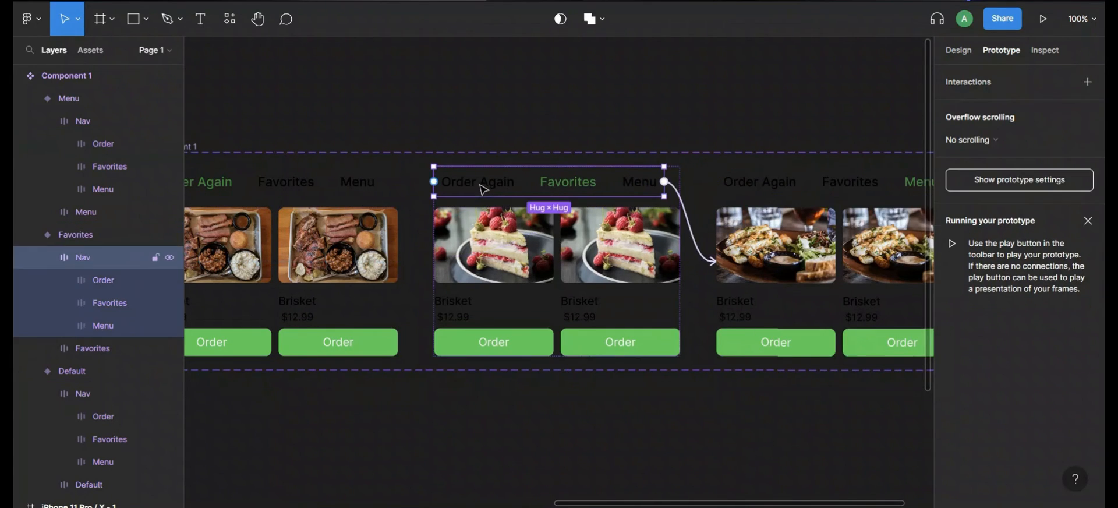
click(482, 188)
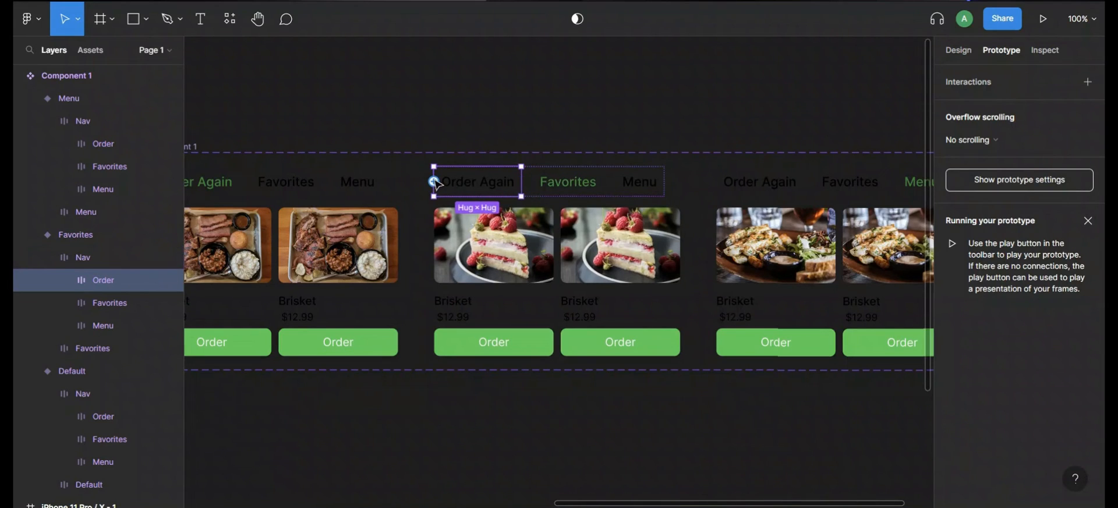
drag(434, 181, 373, 256)
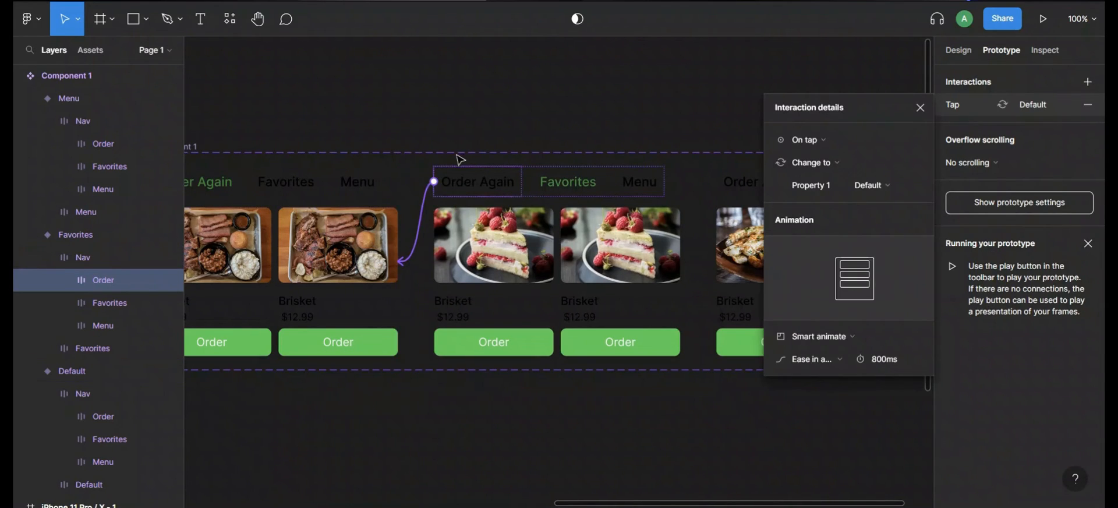
click(920, 108)
Replace Frame 1 in the iPhone 11 Pro / X - 1 screen with an instance of Component 1's Default variant.
scroll(495, 145, left, 5)
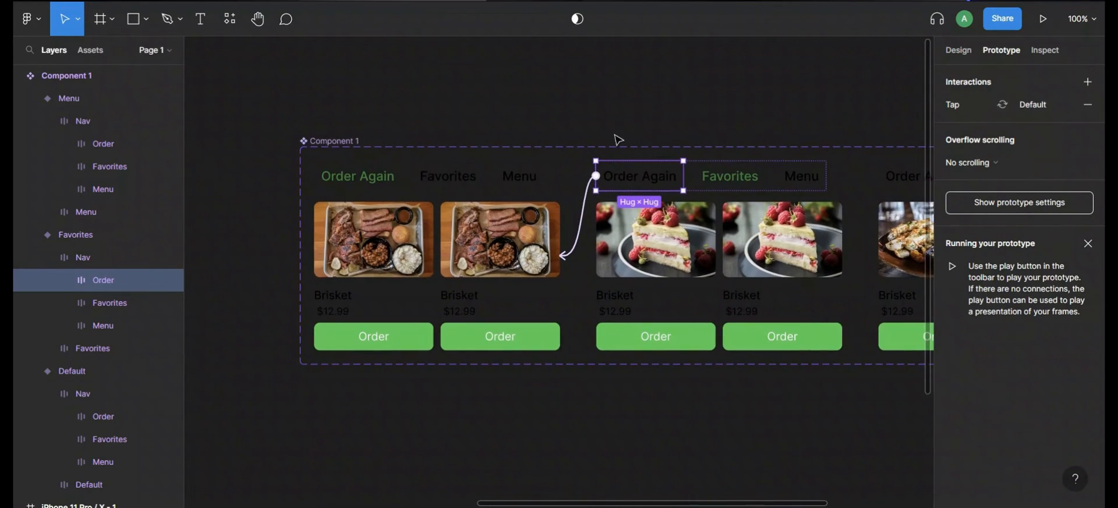
key(minus)
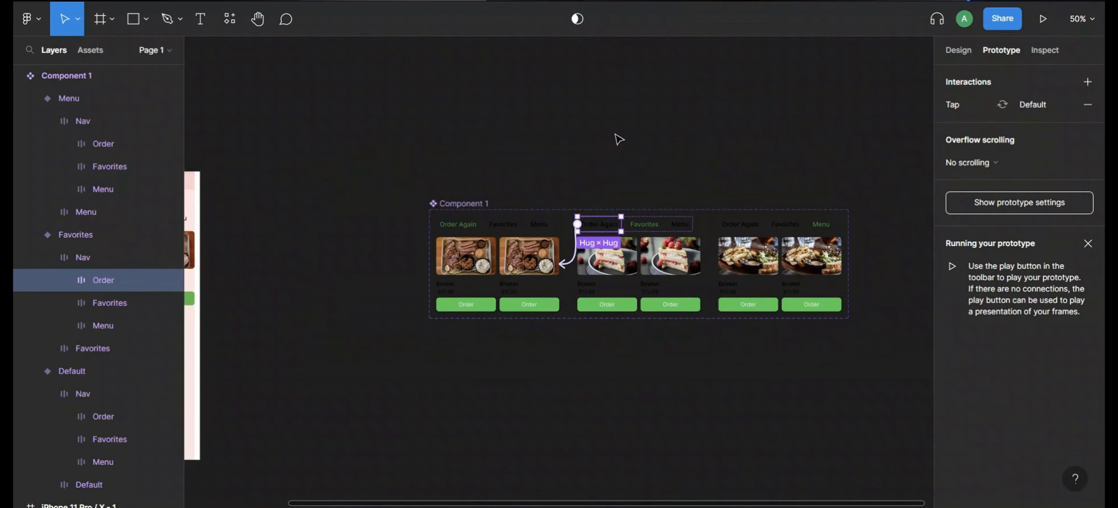
click(484, 268)
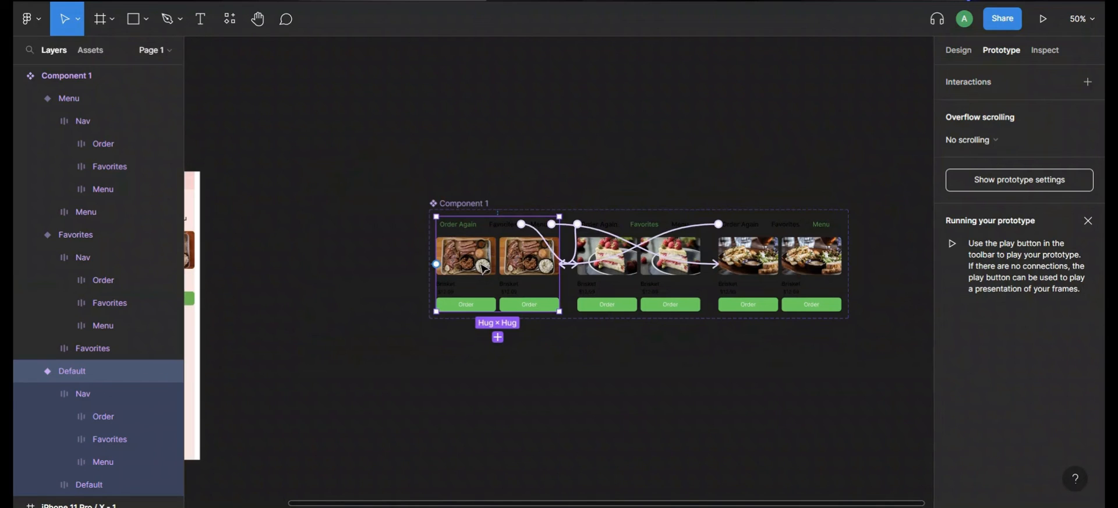
scroll(483, 268, left, 8)
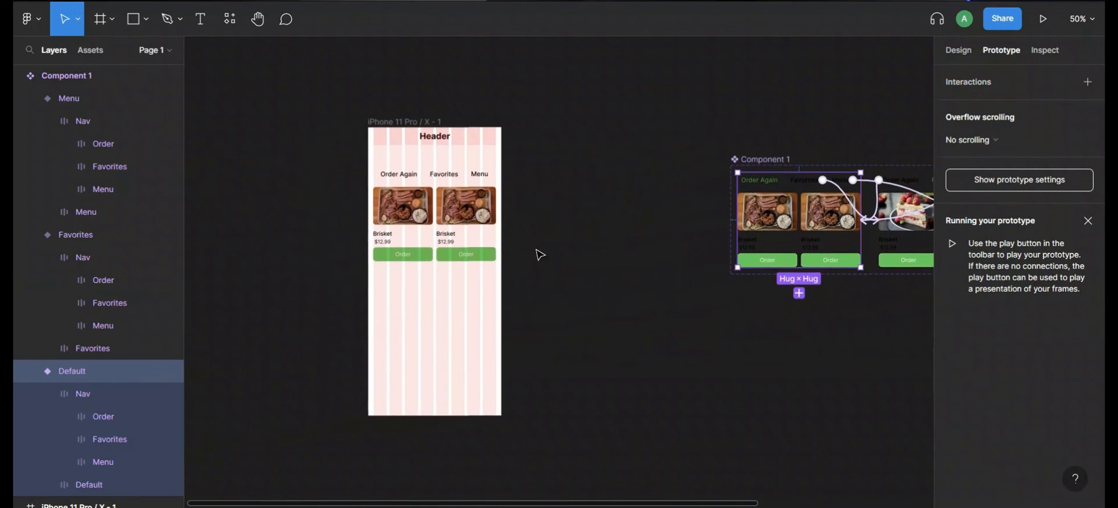
click(438, 240)
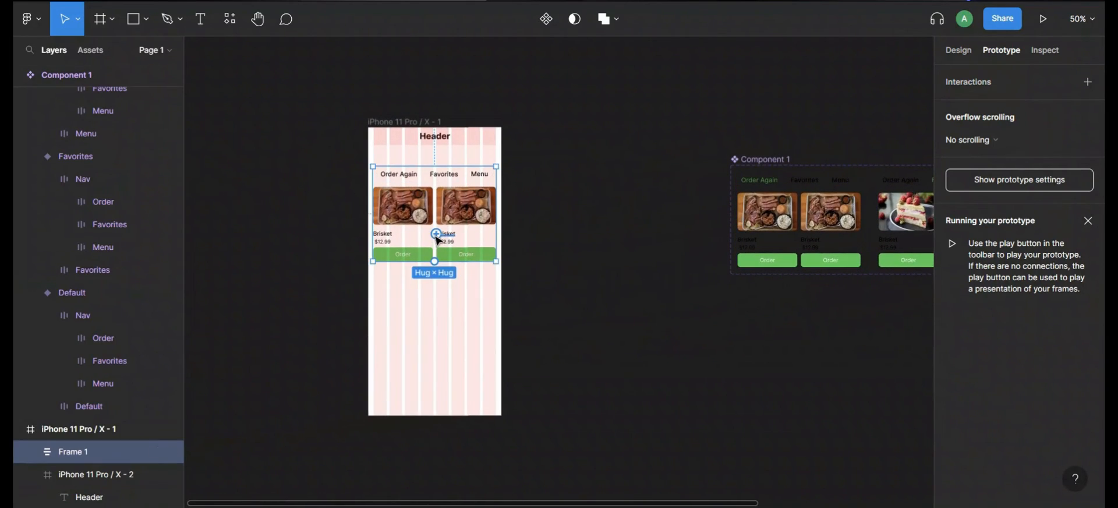
key(ctrl+v)
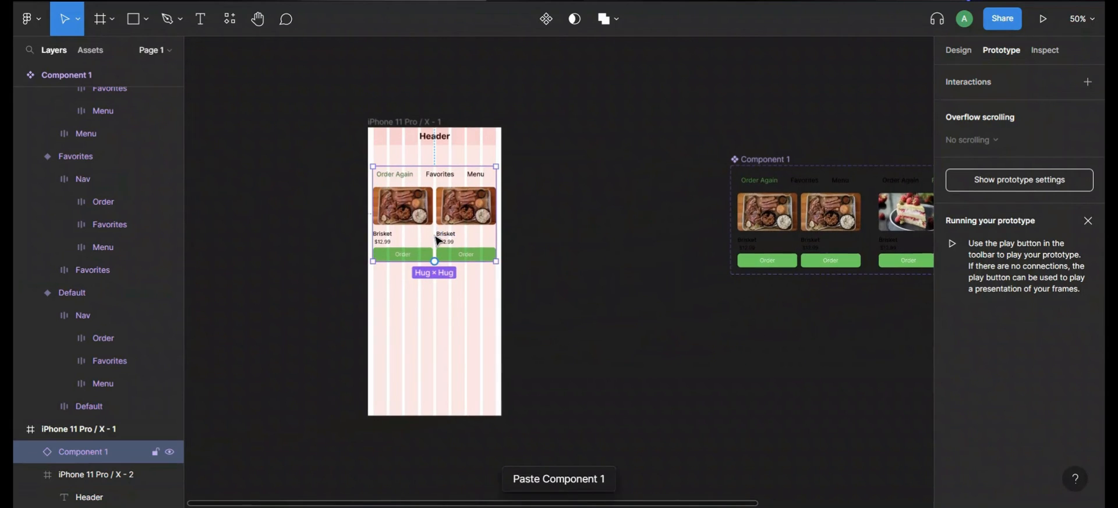
click(558, 214)
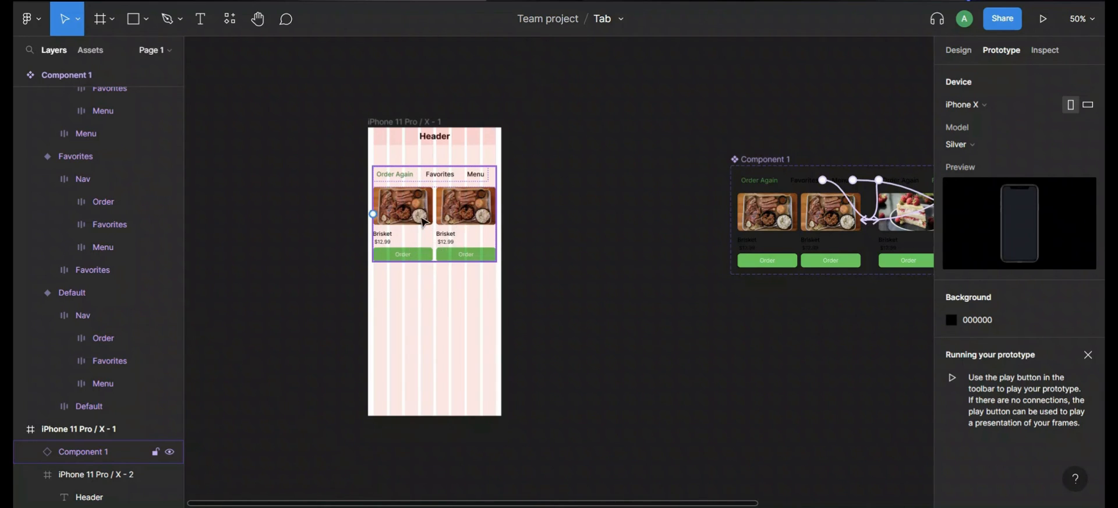
click(851, 226)
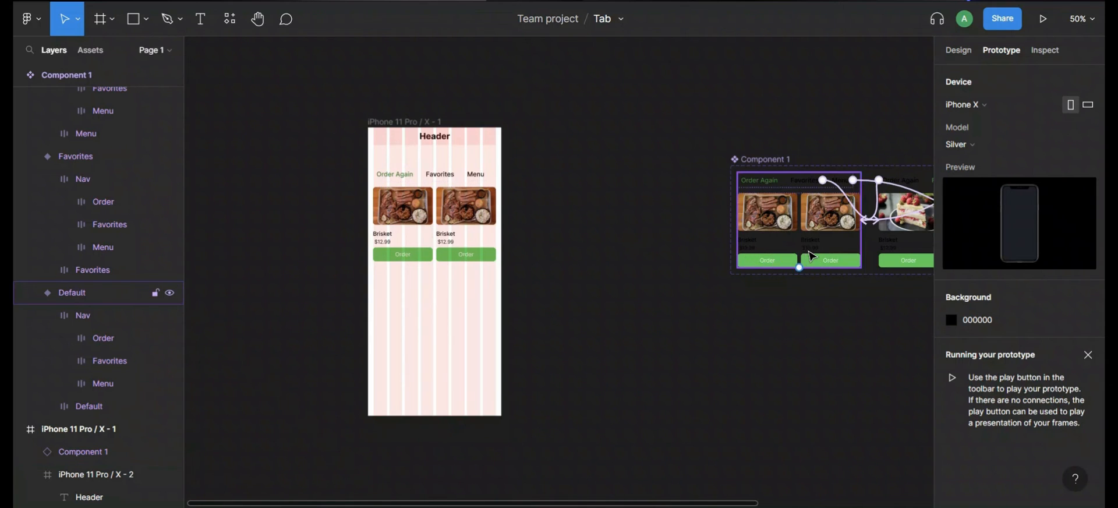
click(406, 238)
click(414, 155)
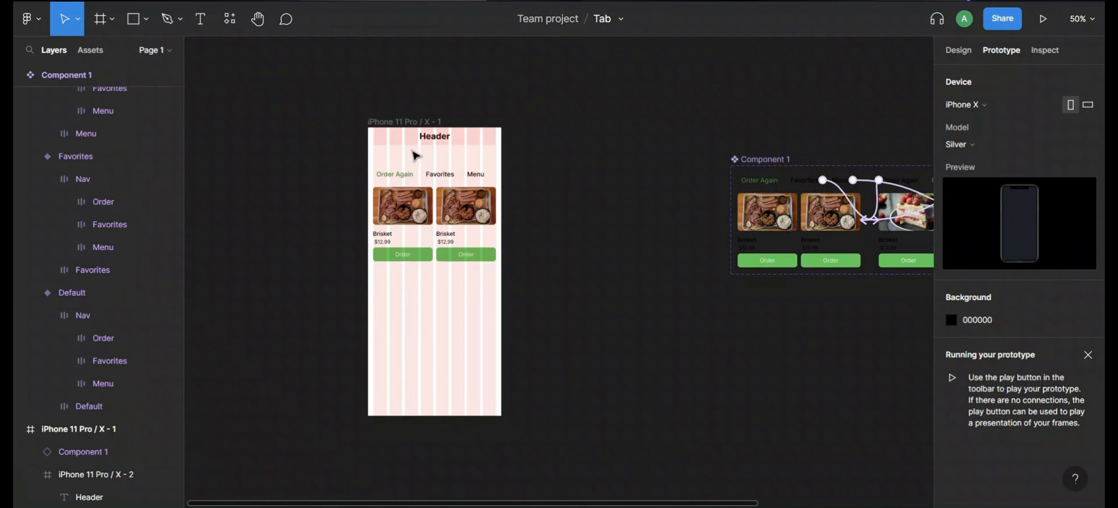
Run the prototype preview of the iPhone 11 Pro / X - 1 frame.
click(402, 124)
click(399, 123)
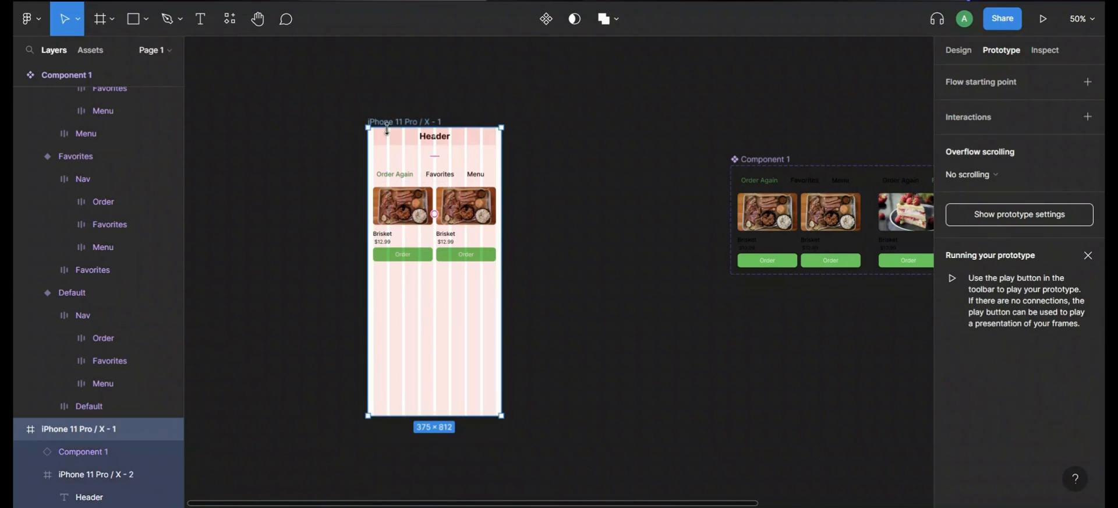
click(1045, 18)
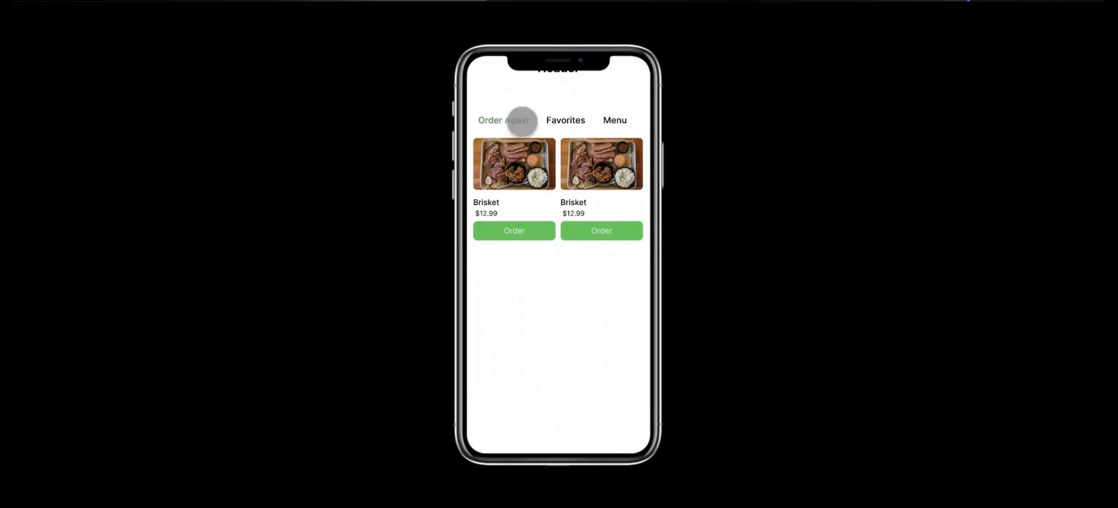
Test the tab interactions in the preview by switching to Favorites, Menu, Favorites, Order Again, Favorites and Menu.
click(560, 119)
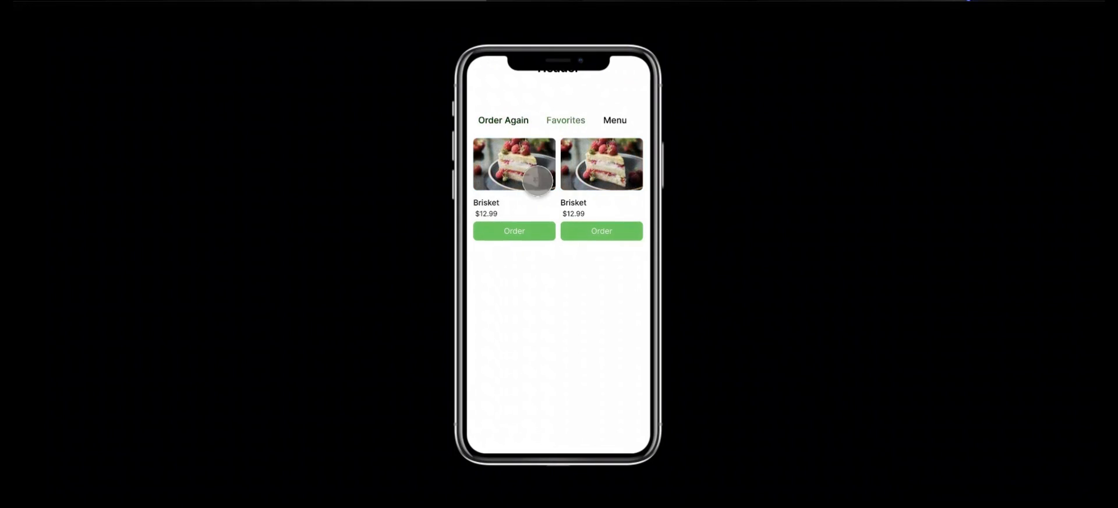
click(619, 118)
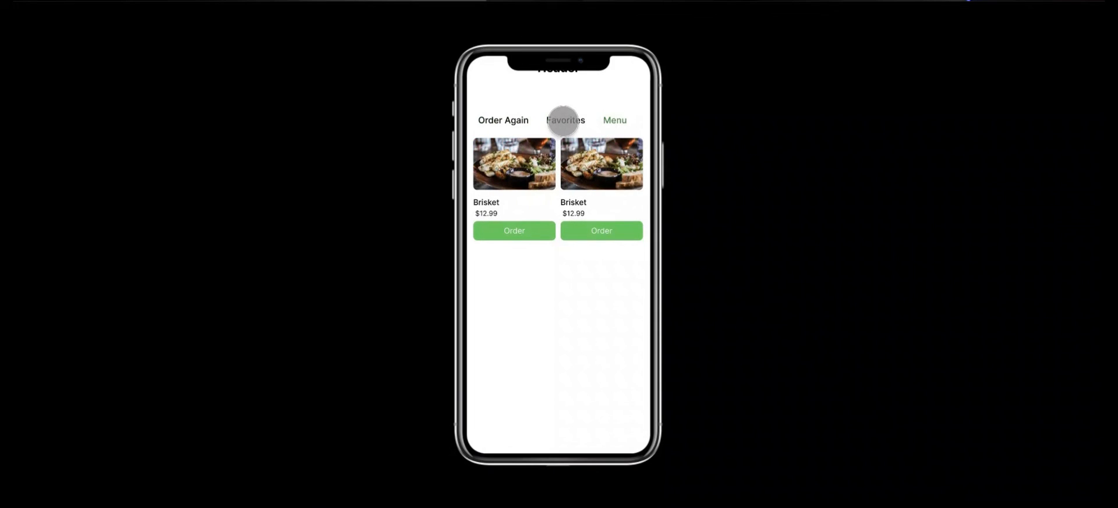
click(563, 120)
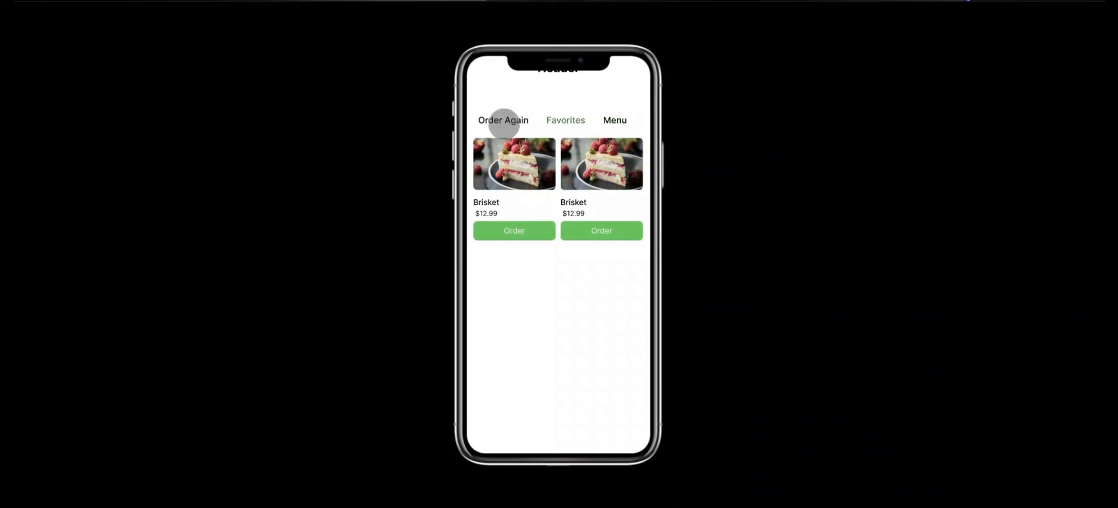
click(504, 122)
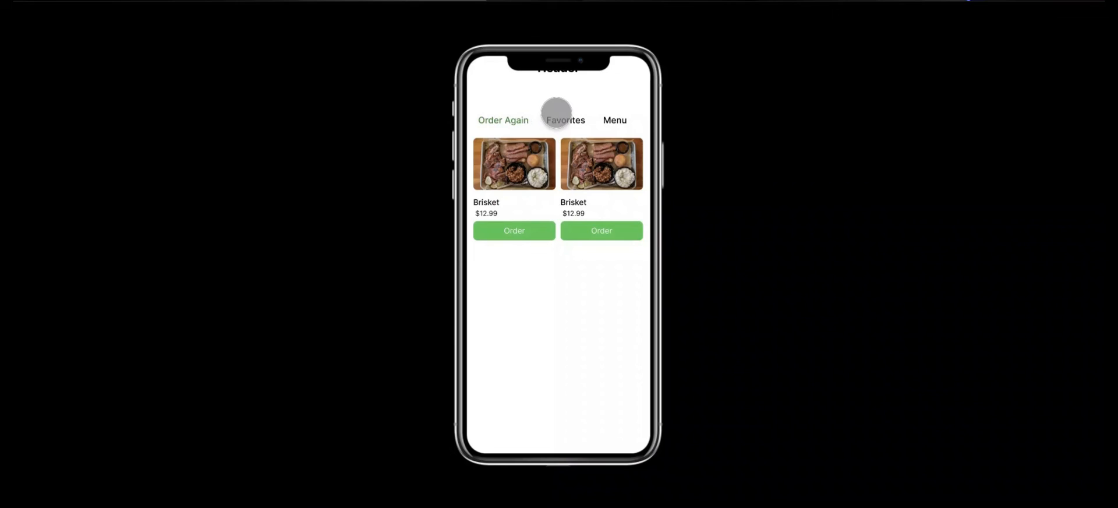
click(556, 113)
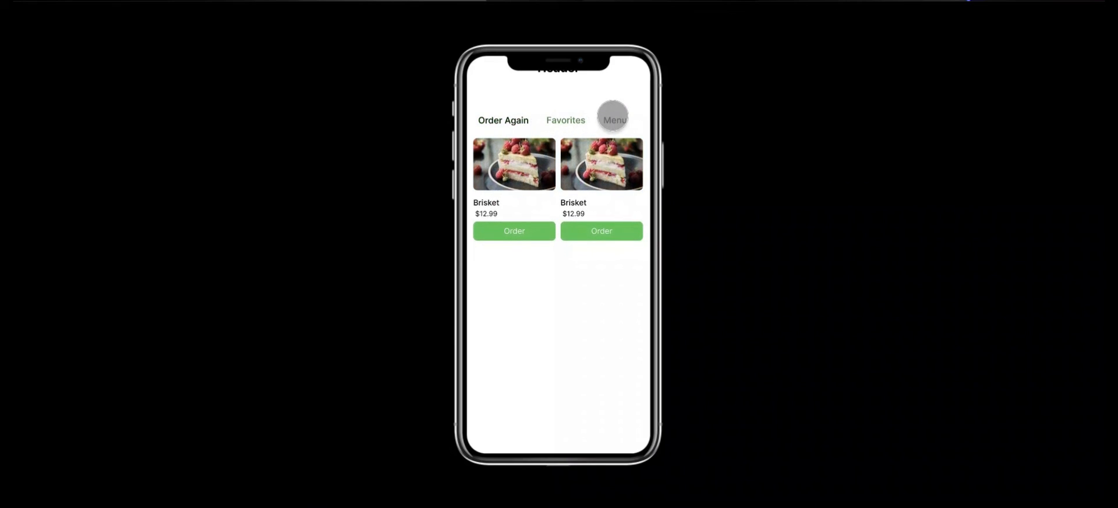
click(613, 118)
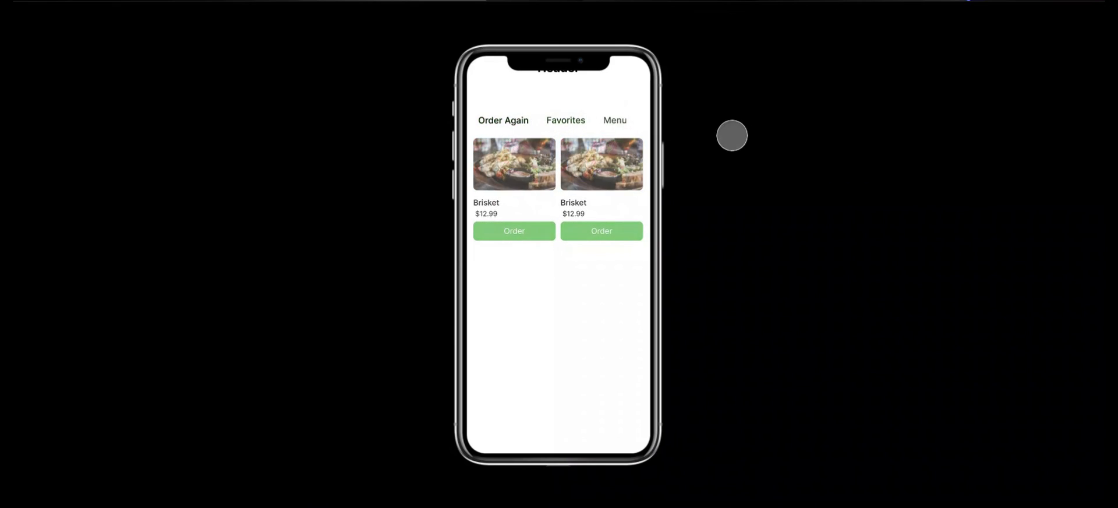